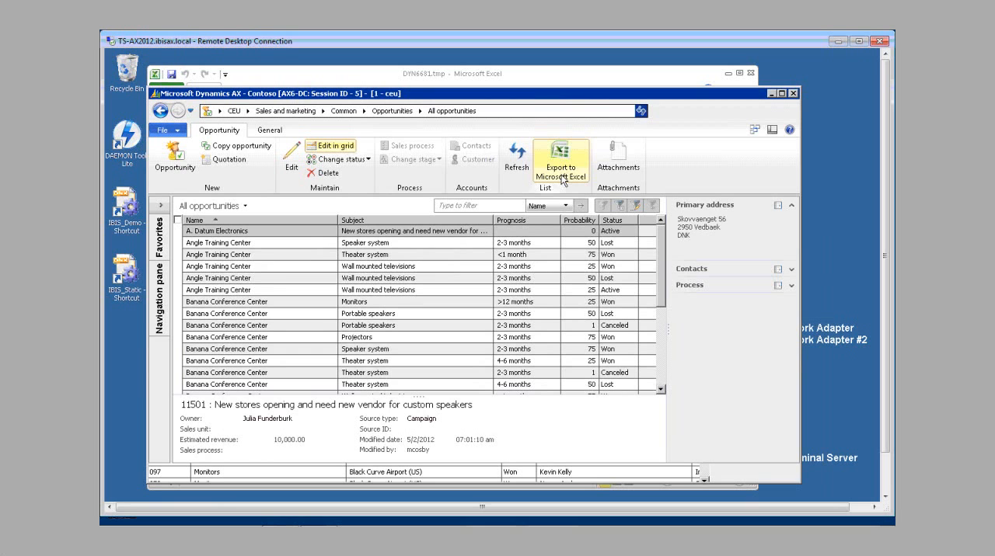
Step: Show all opportunities in Sales and marketing and filter the list by selection to those with a probability of 50
click(292, 116)
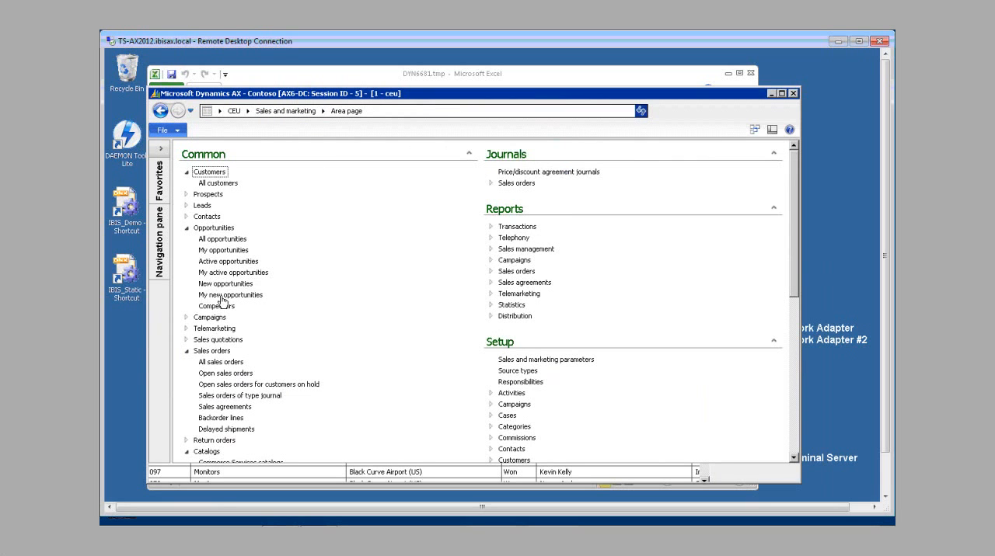
click(223, 240)
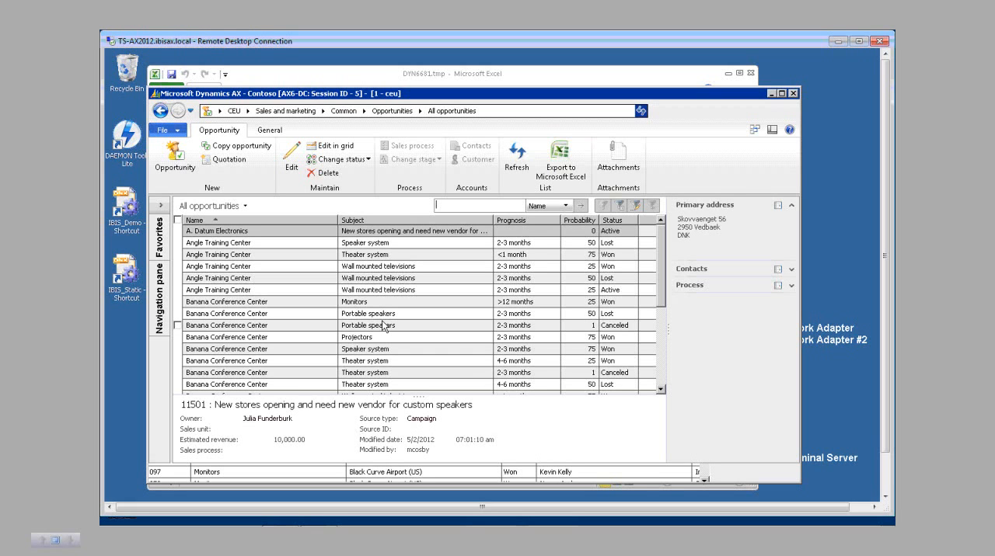
right_click(580, 243)
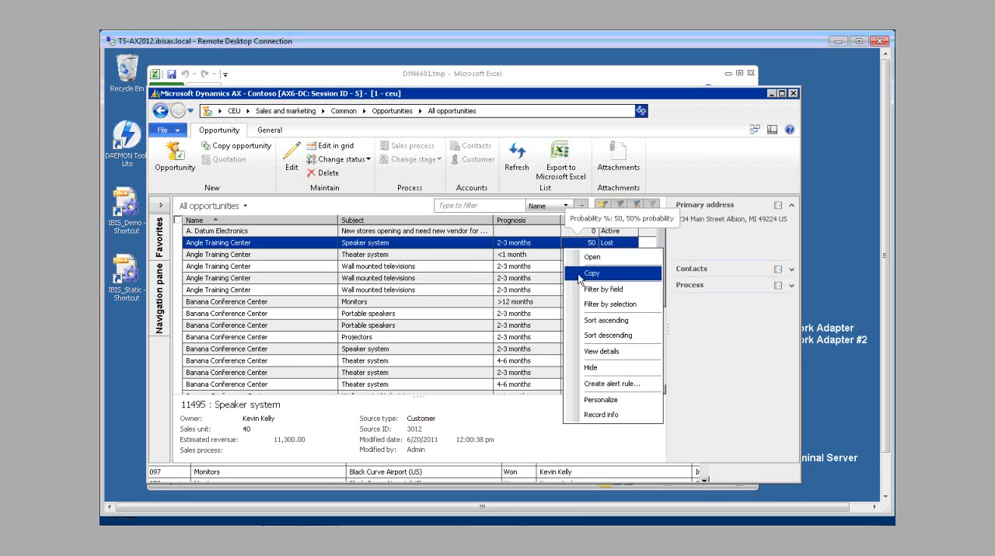
click(576, 314)
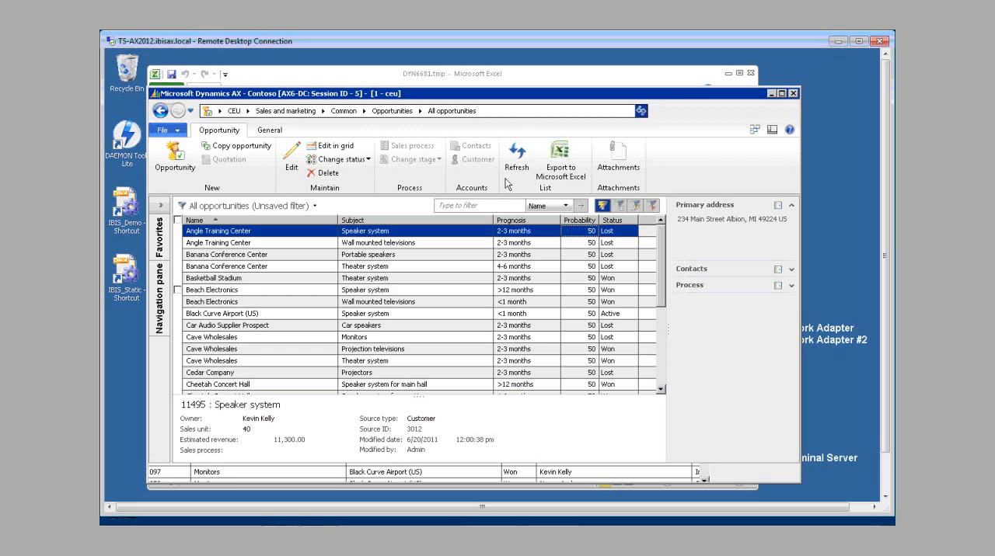
Step: Remove the probability filter and export the full opportunities list to Microsoft Excel
click(643, 205)
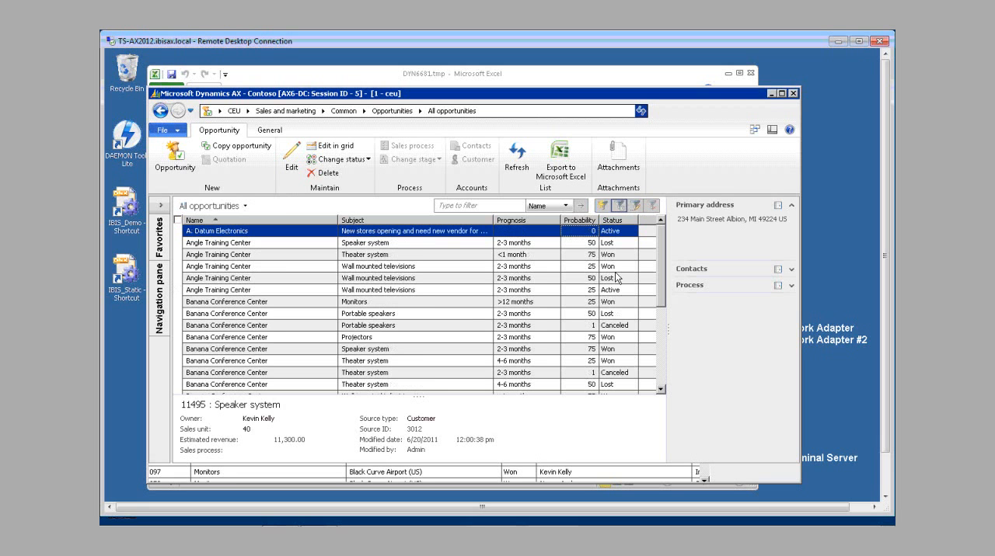
click(562, 180)
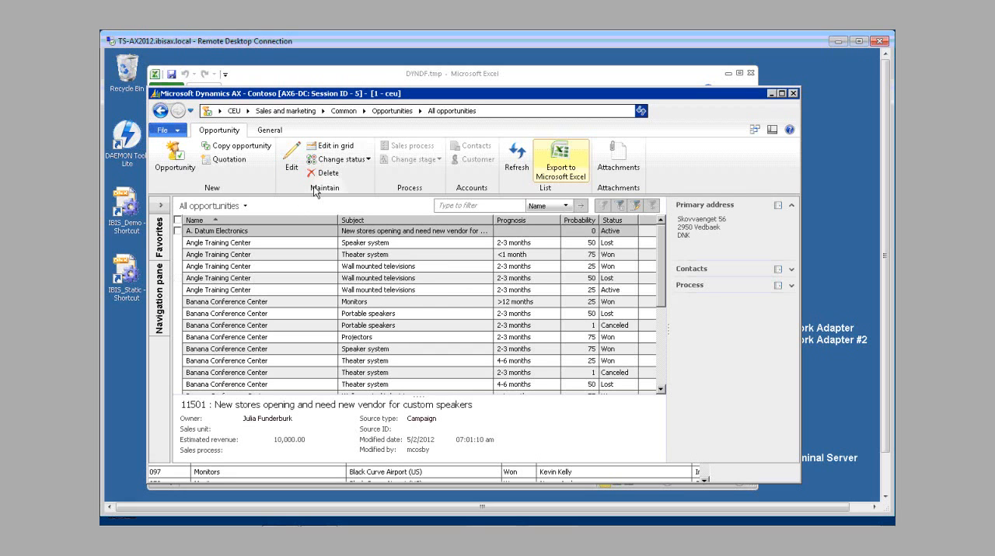
Step: Try to open the user options, and close the Dynamics AX client that stopped working
click(178, 132)
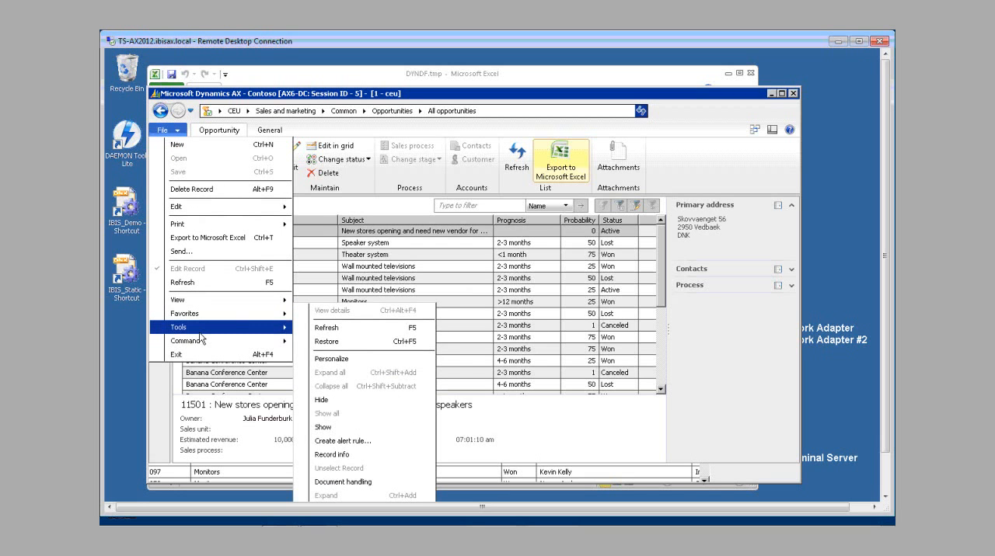
click(885, 496)
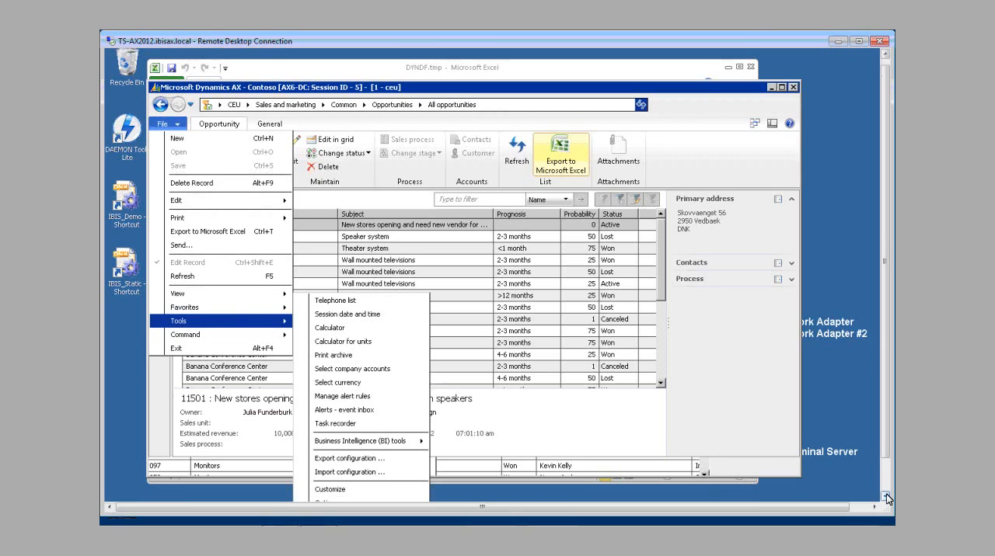
click(885, 496)
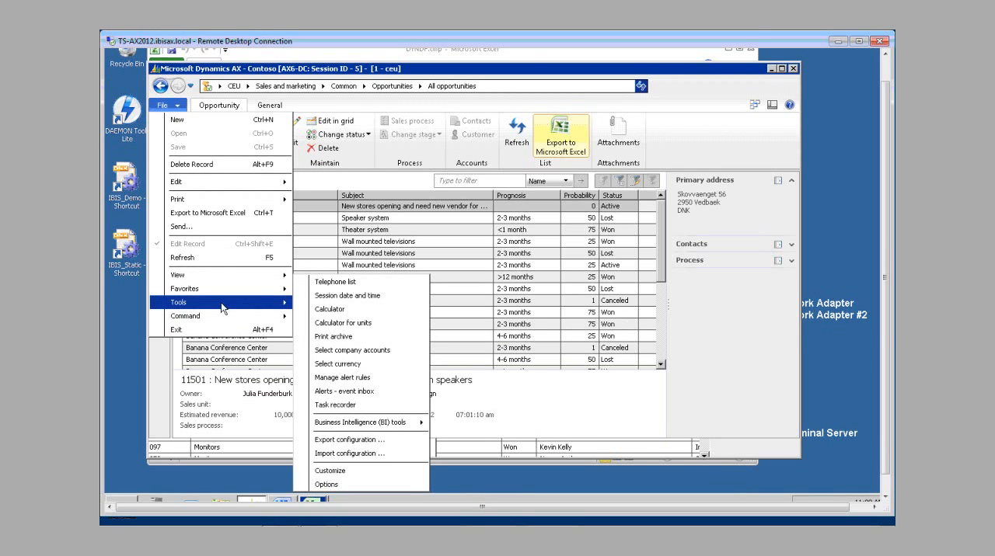
click(320, 485)
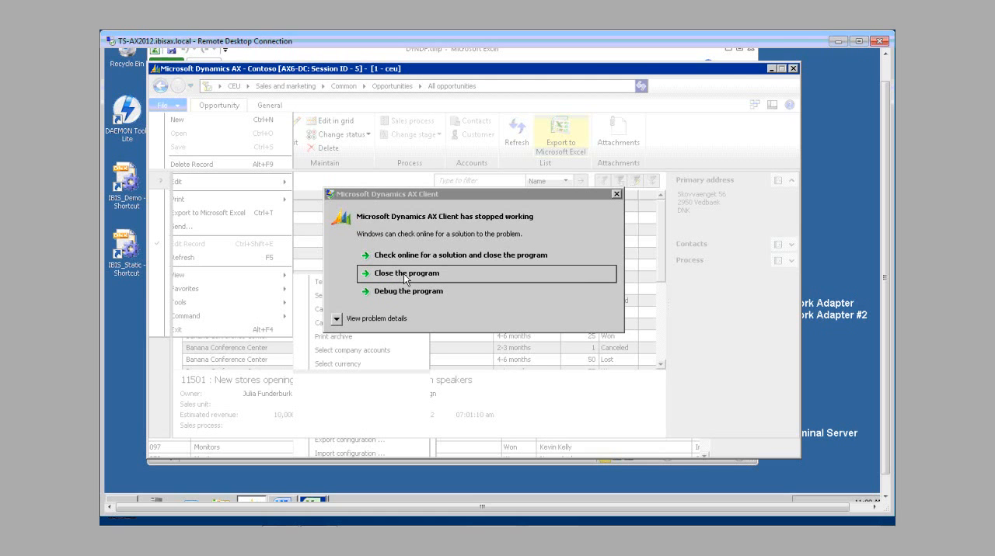
click(405, 276)
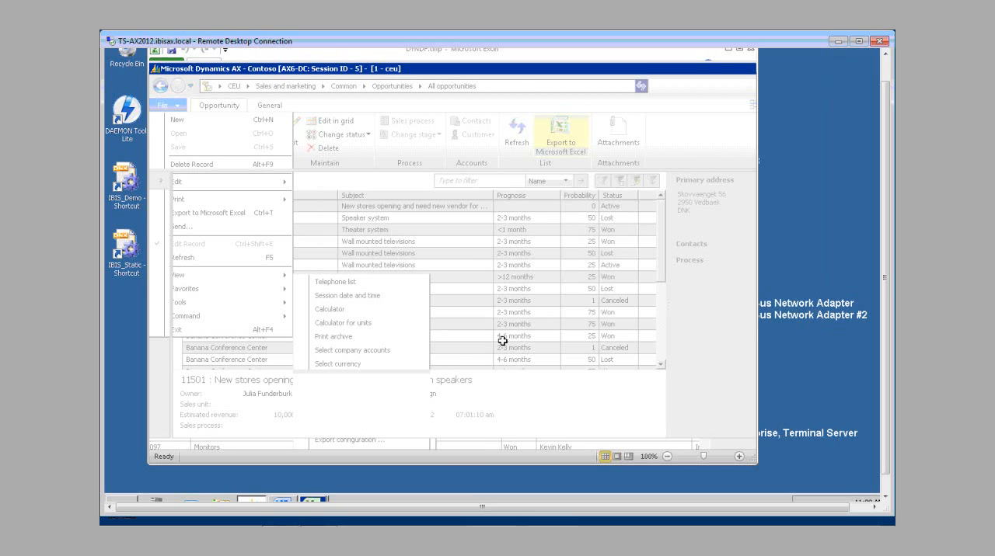
Step: Restart Dynamics AX with the IBIS_Demo configuration shortcut
click(123, 489)
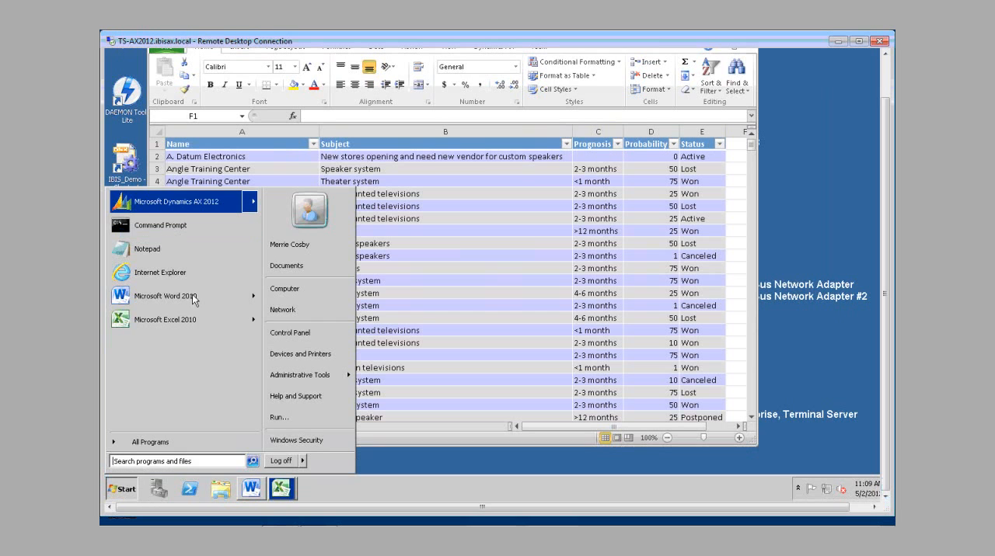
click(489, 464)
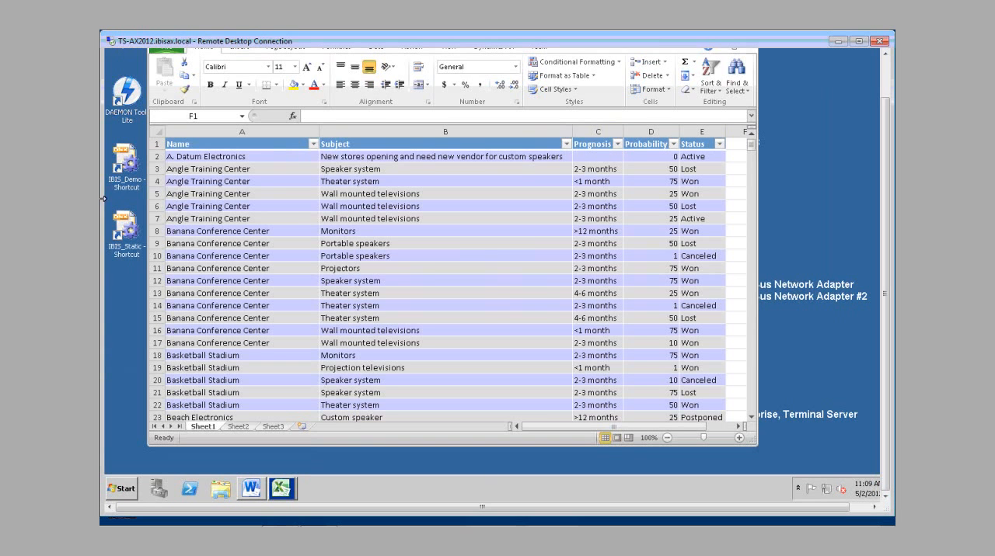
double_click(130, 163)
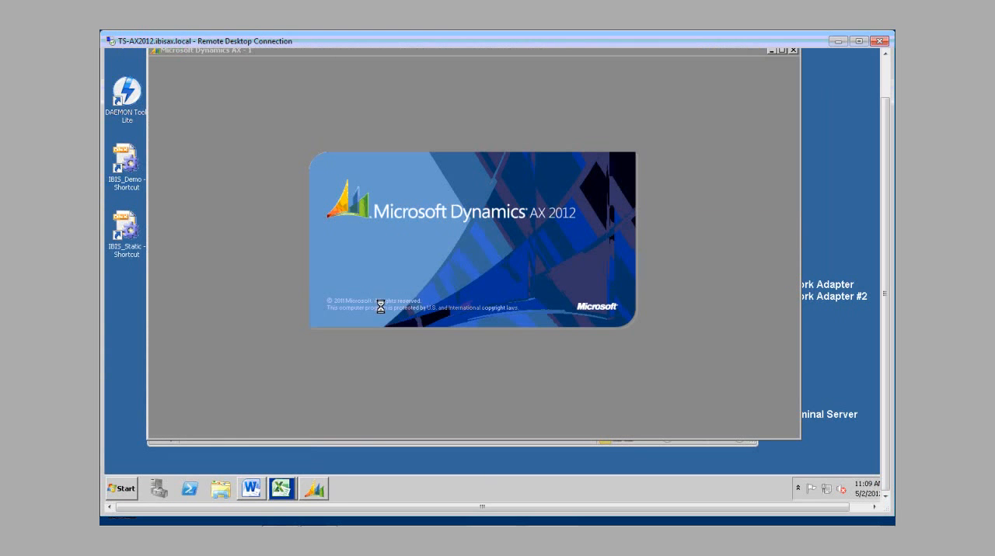
Step: Switch to the exported Excel workbook DYNDF.tmp, enlarge its window and show the Dynamics AX add-in commands
click(281, 489)
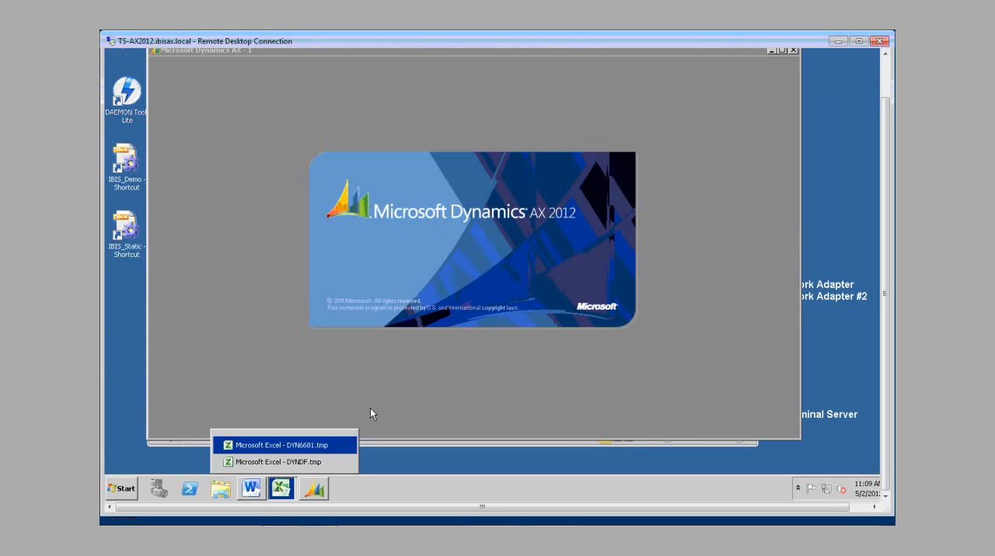
click(310, 462)
drag(753, 443, 838, 467)
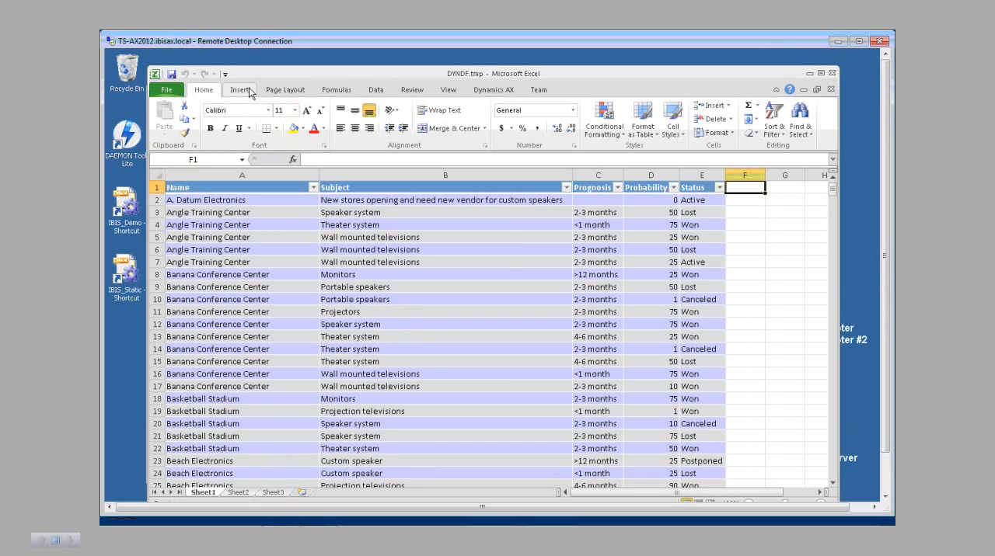
click(486, 91)
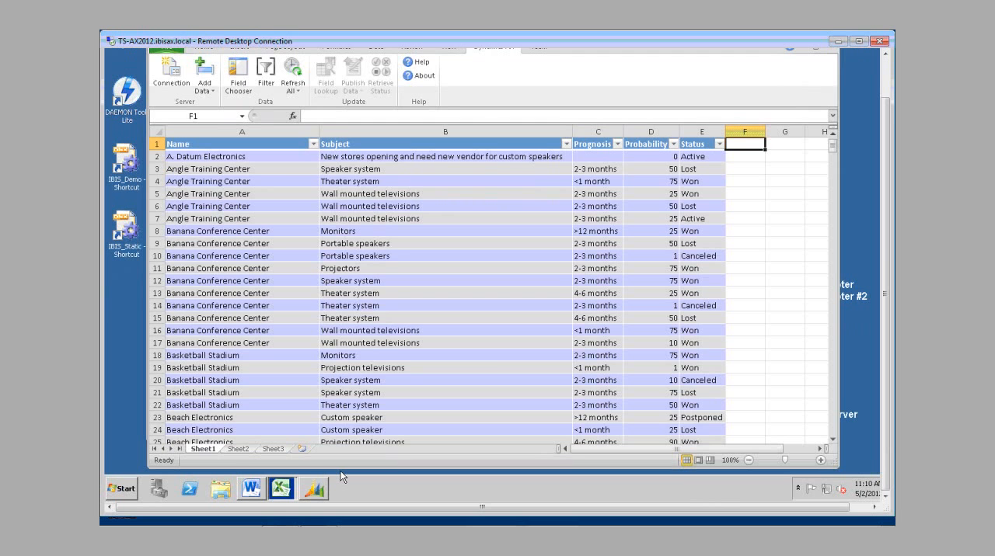
Step: Switch to Dynamics AX and view the choices for workbook refresh support under Export to Microsoft Excel in the general user options
click(314, 488)
click(168, 87)
mouse_move(178, 283)
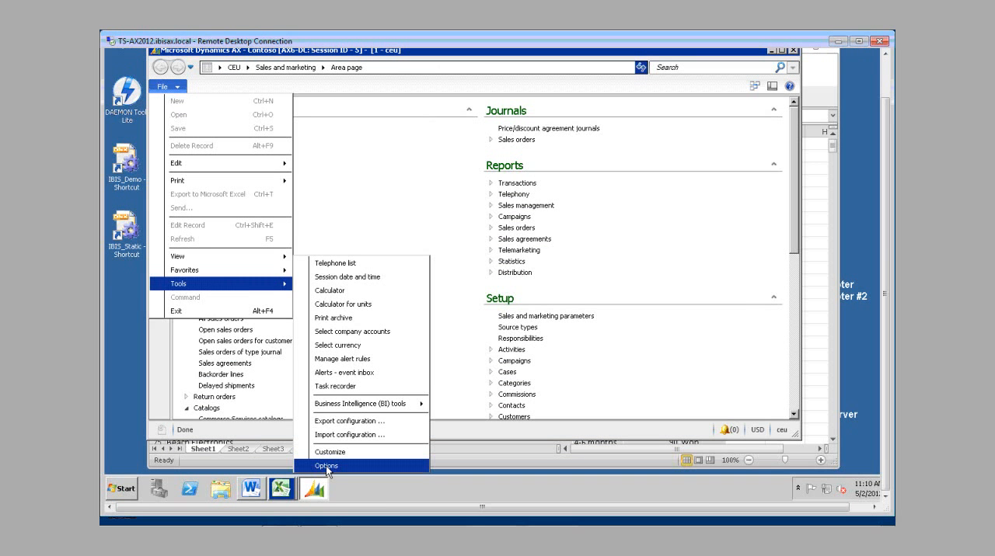
click(326, 466)
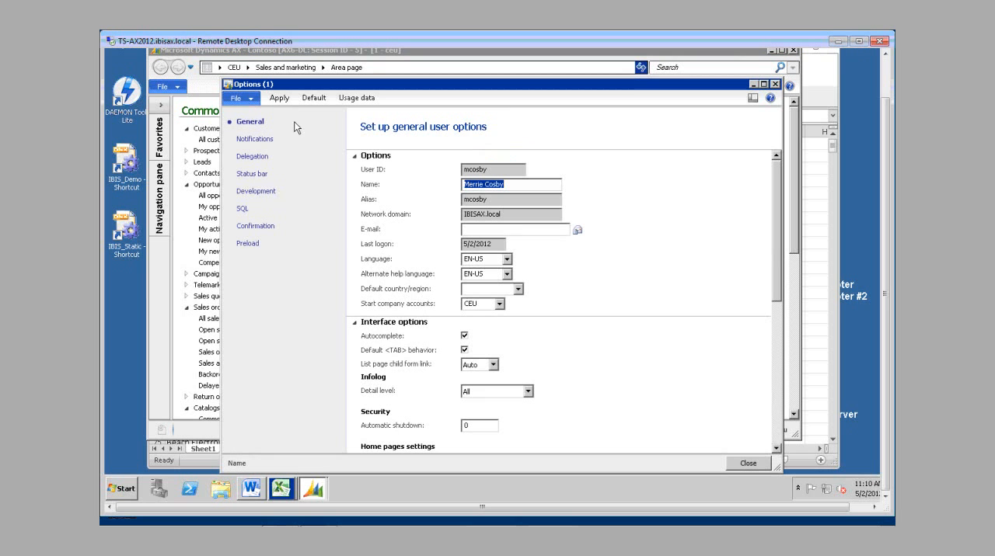
click(775, 449)
scroll(777, 451, down, 5)
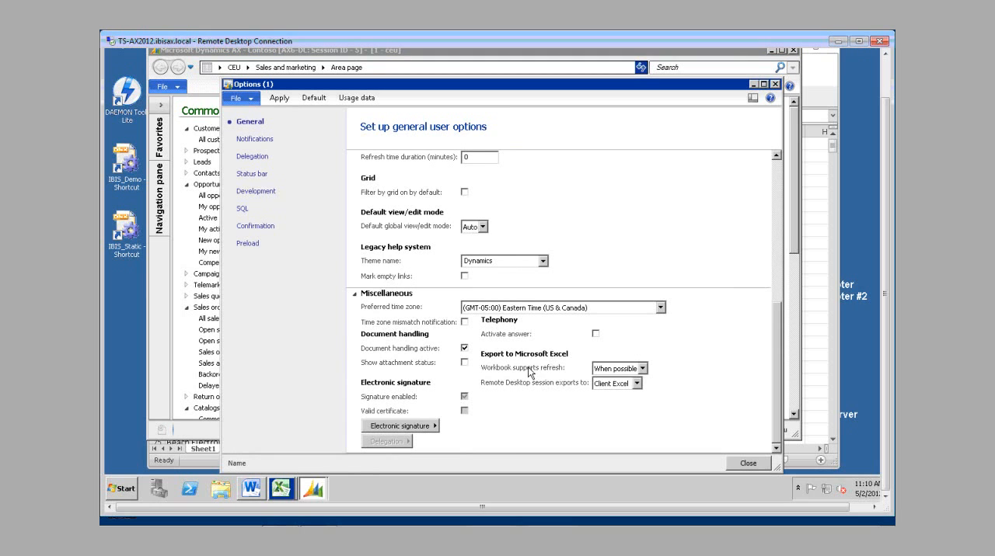
click(642, 369)
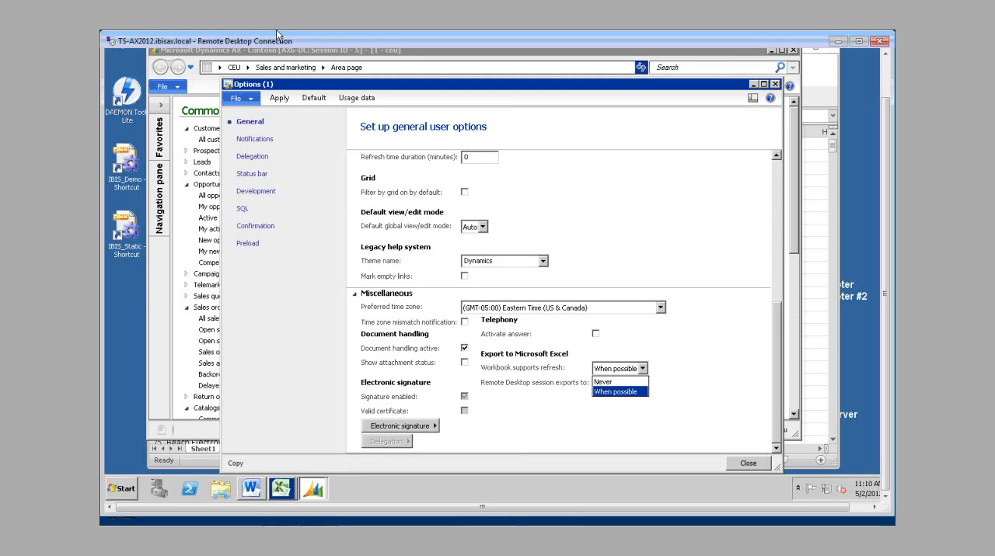
Step: Look at the Dynamics AX data commands in the Excel workbook DYNDF.tmp, and return to the Dynamics AX user options
click(281, 488)
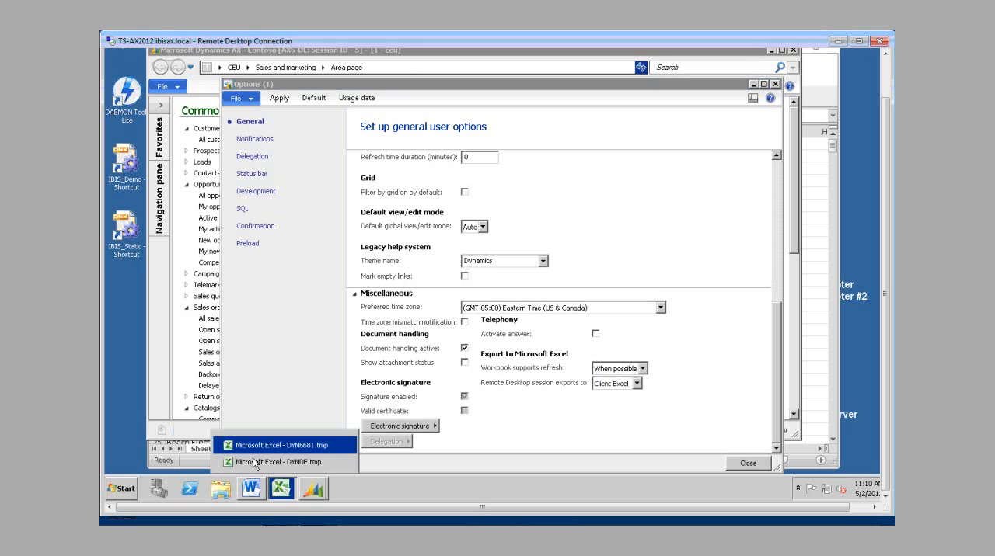
click(252, 463)
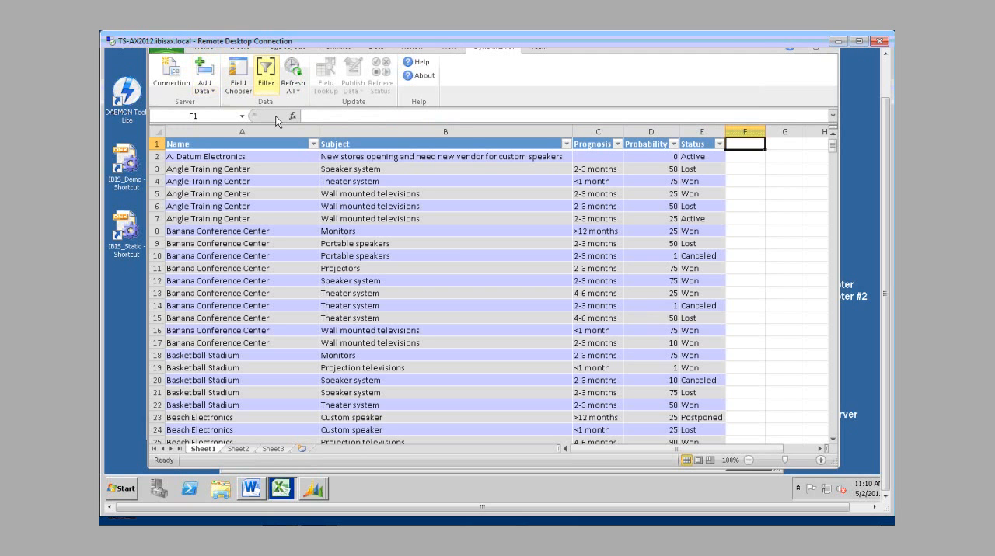
click(307, 493)
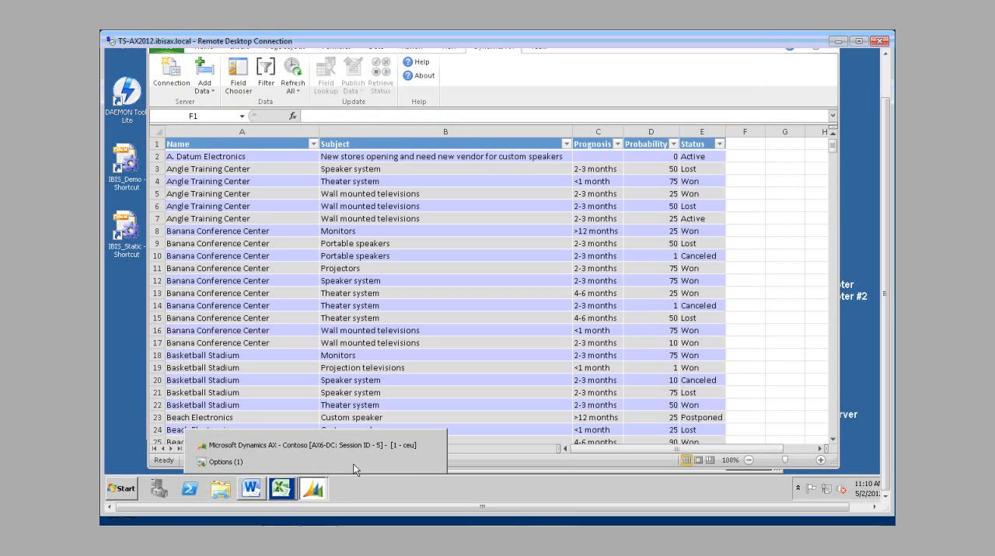
click(225, 462)
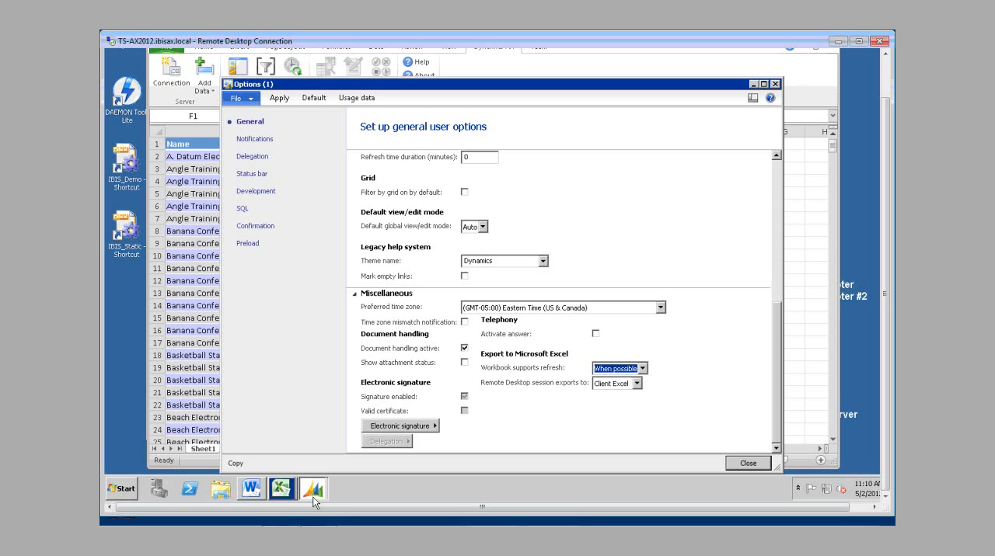
Step: Close the user options form and return to the opportunities table in the Excel workbook DYNDF.tmp
mouse_move(312, 477)
middle_click(266, 463)
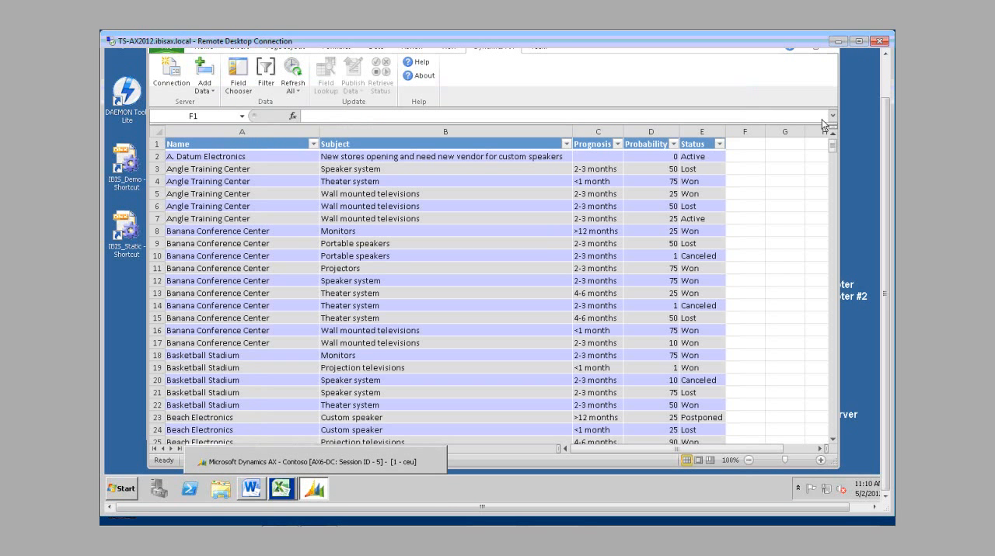
click(887, 59)
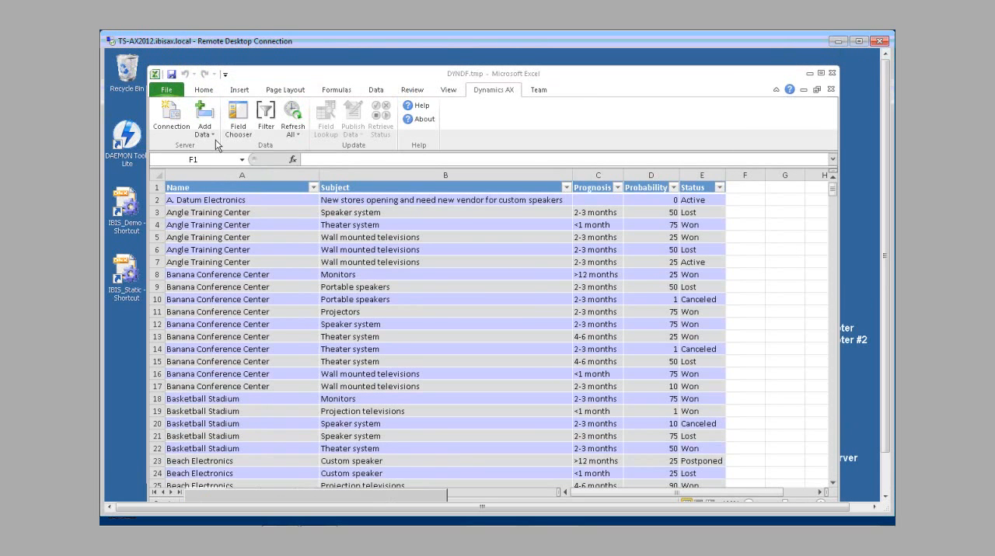
click(154, 74)
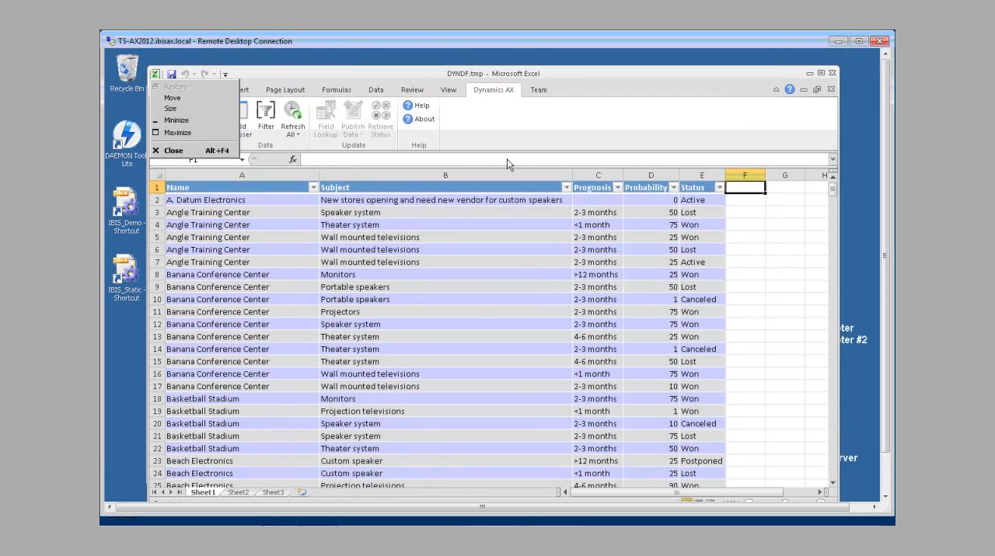
click(409, 231)
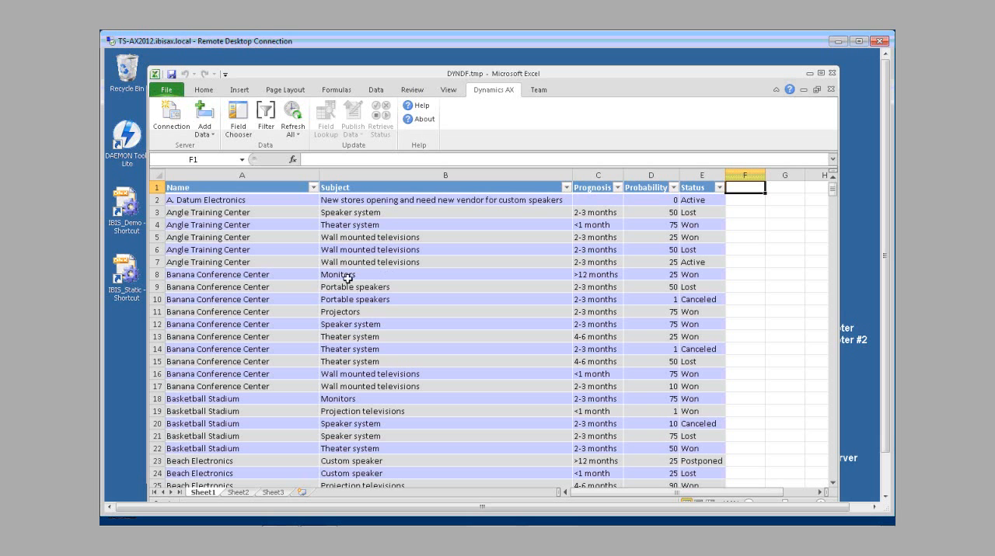
Step: Add the Estimated revenue field from the Opportunities table as a new column after Status, using the Field Chooser
click(243, 128)
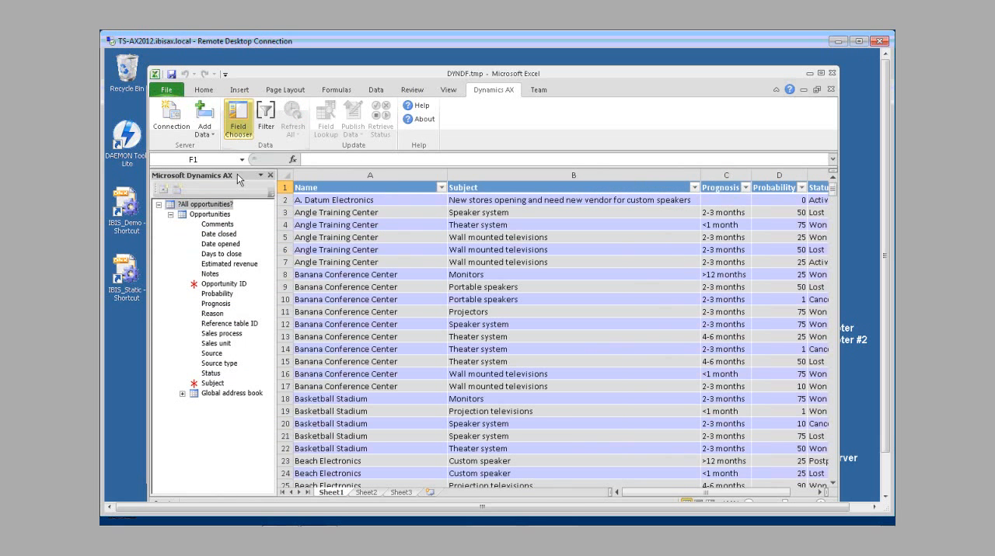
double_click(820, 493)
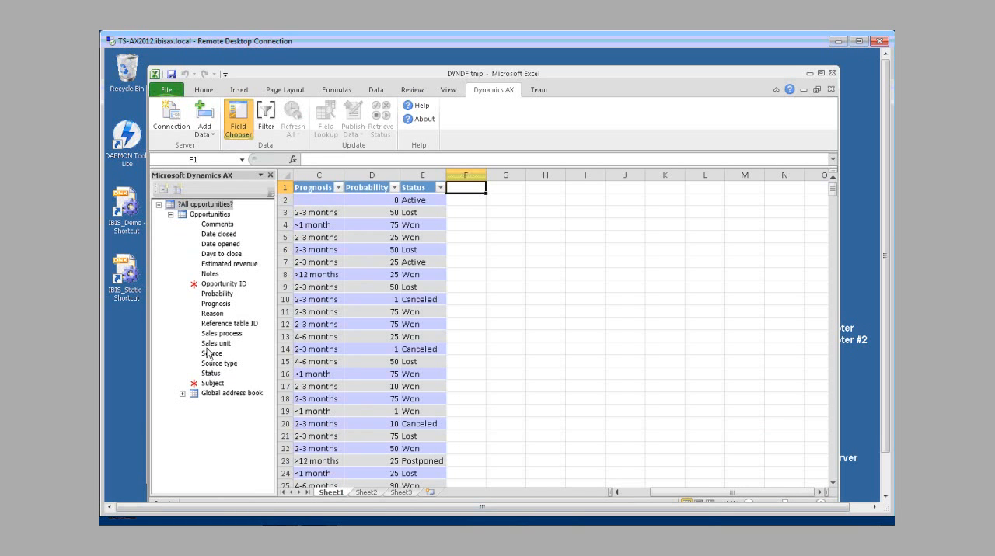
click(221, 266)
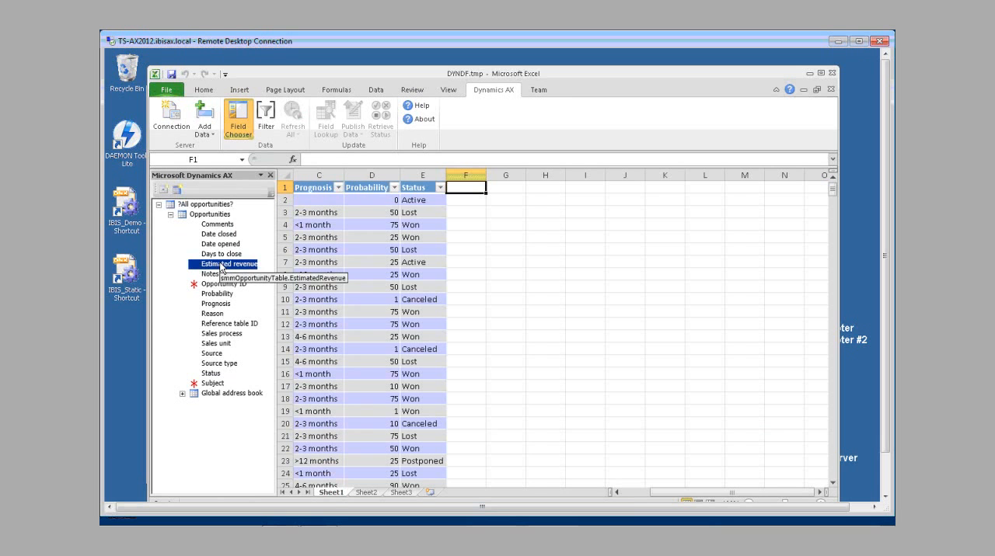
double_click(222, 265)
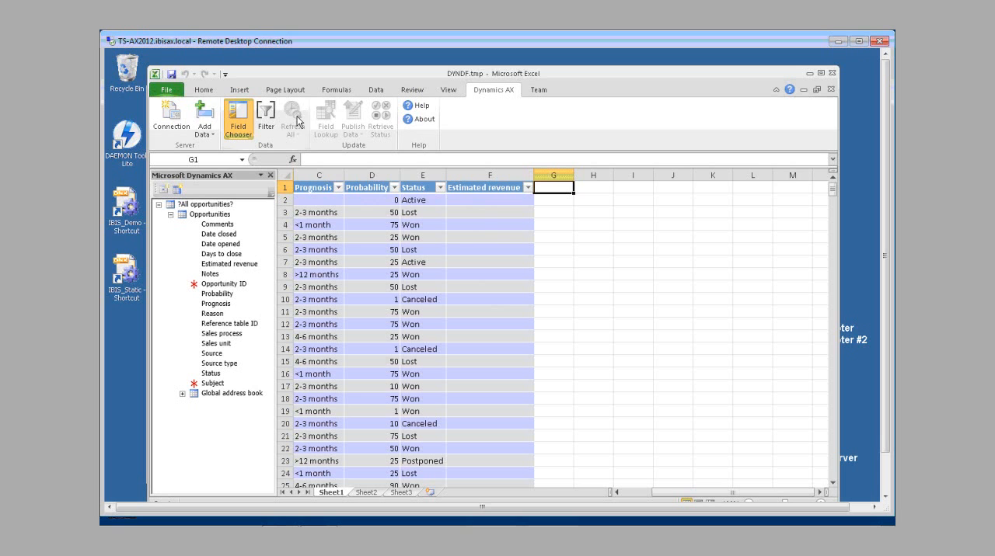
Step: Close the Field Chooser and refresh the worksheet data from Dynamics AX
click(271, 177)
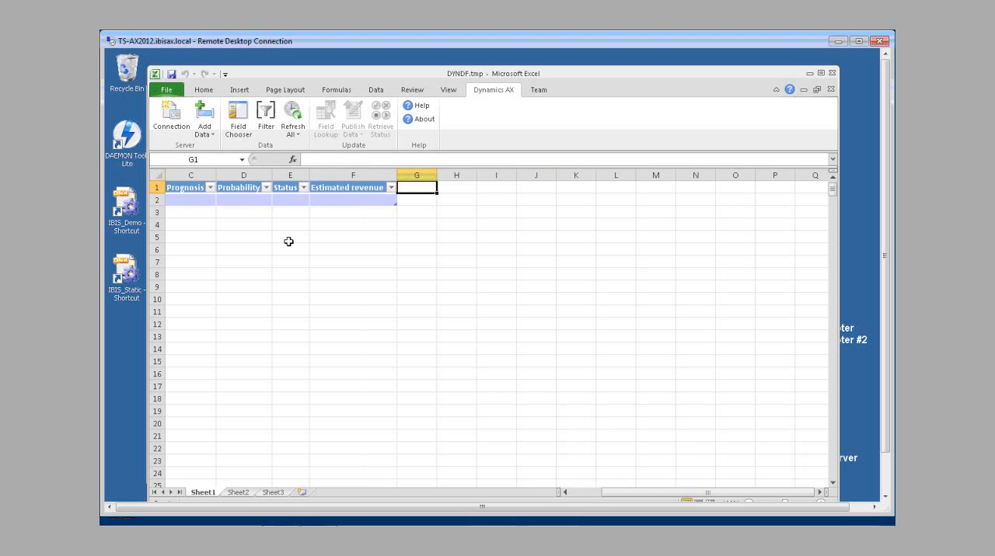
click(293, 117)
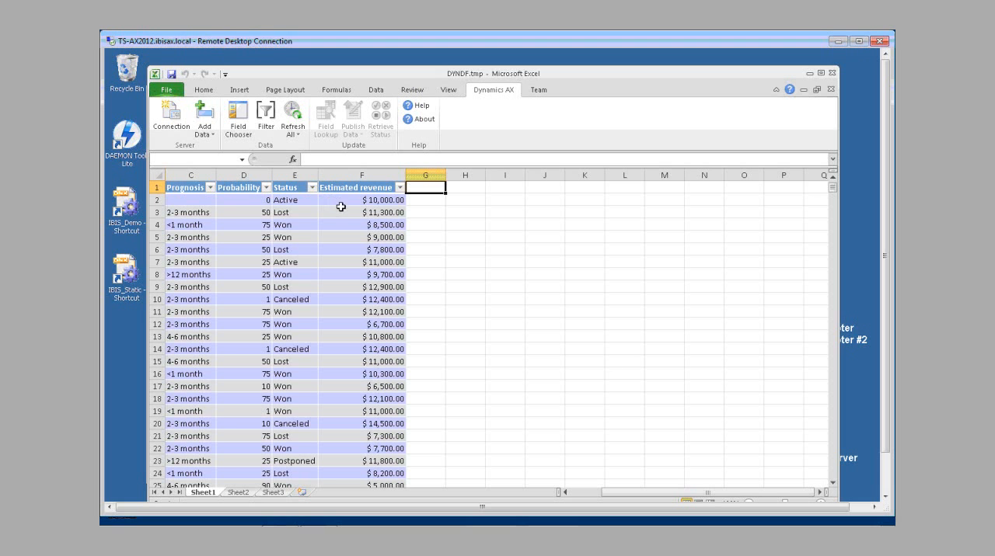
Step: Create a PivotTable on a new worksheet from the All opportunities table
click(565, 493)
click(565, 494)
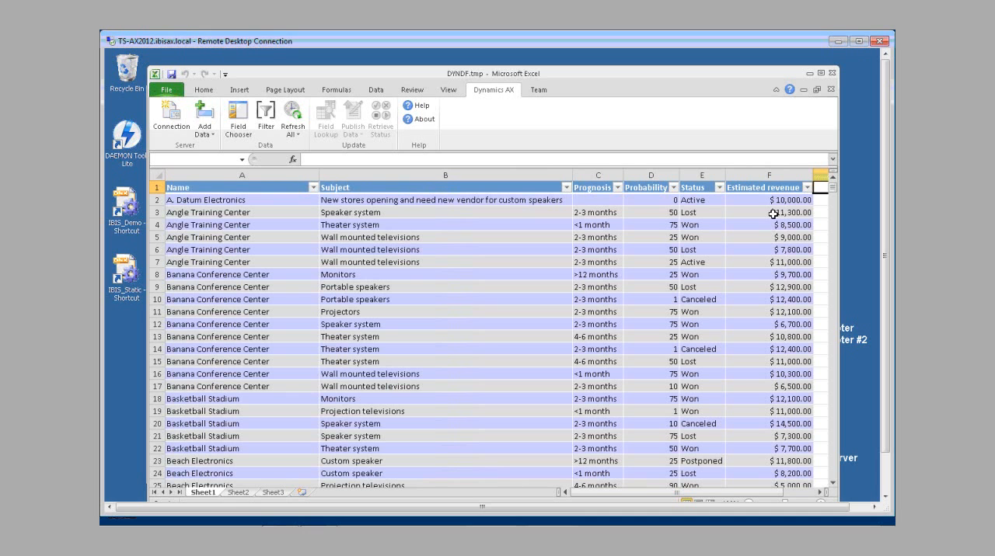
click(257, 225)
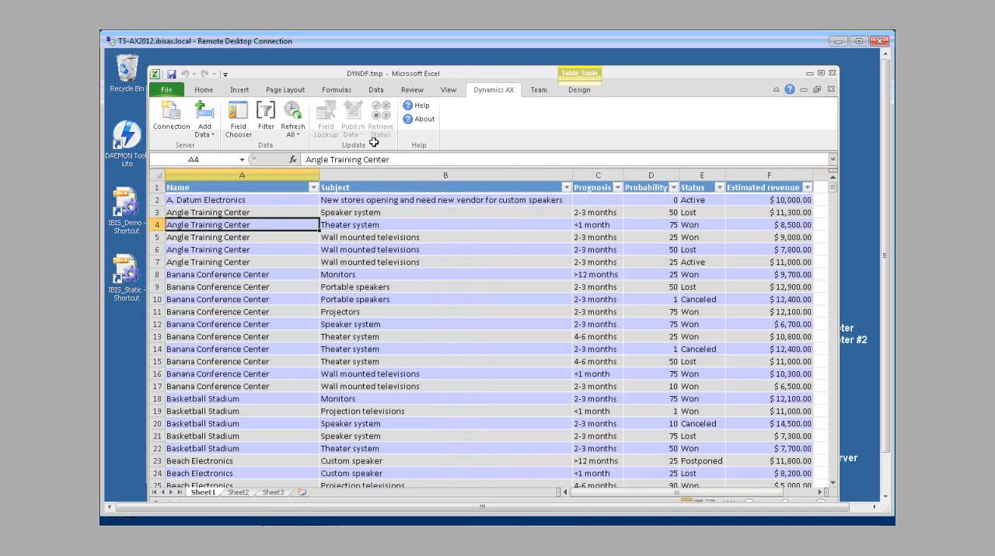
click(579, 91)
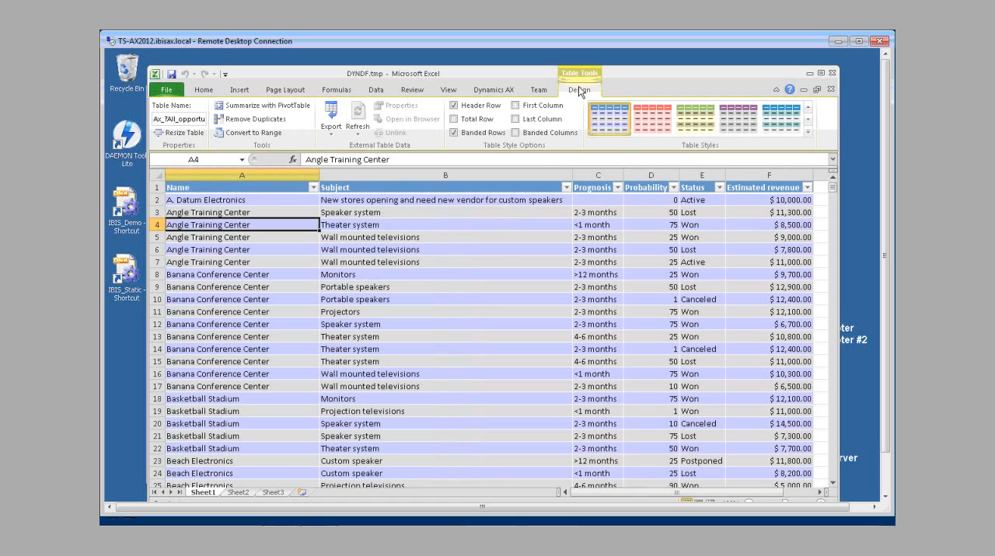
click(290, 104)
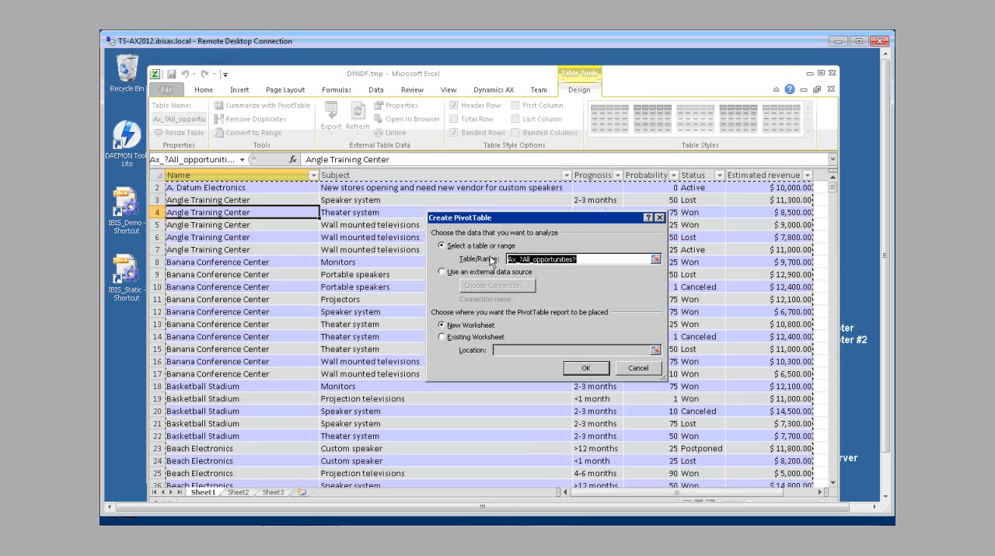
click(585, 368)
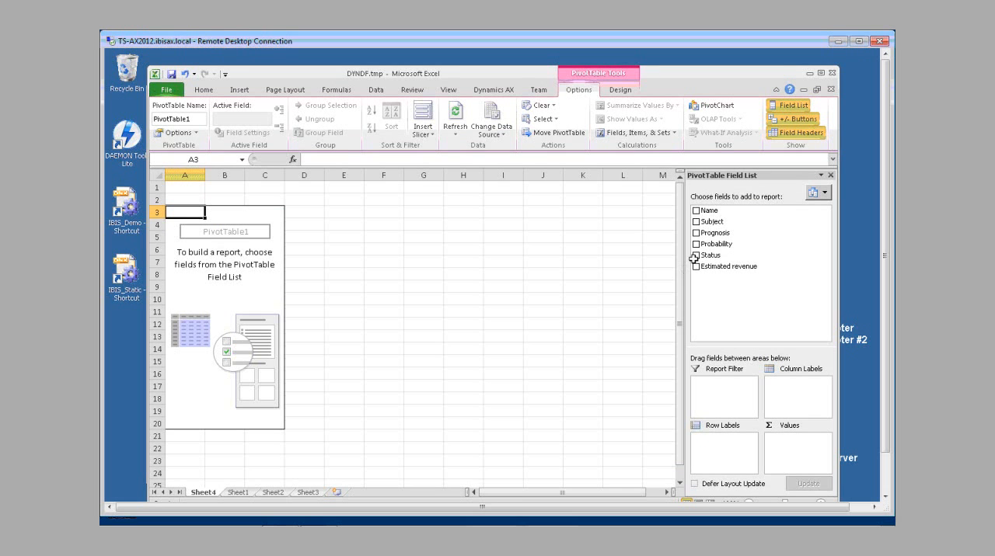
Step: Lay out the PivotTable with Status as report filter, Probability as row labels and the sum of Estimated revenue as values
drag(708, 259, 724, 382)
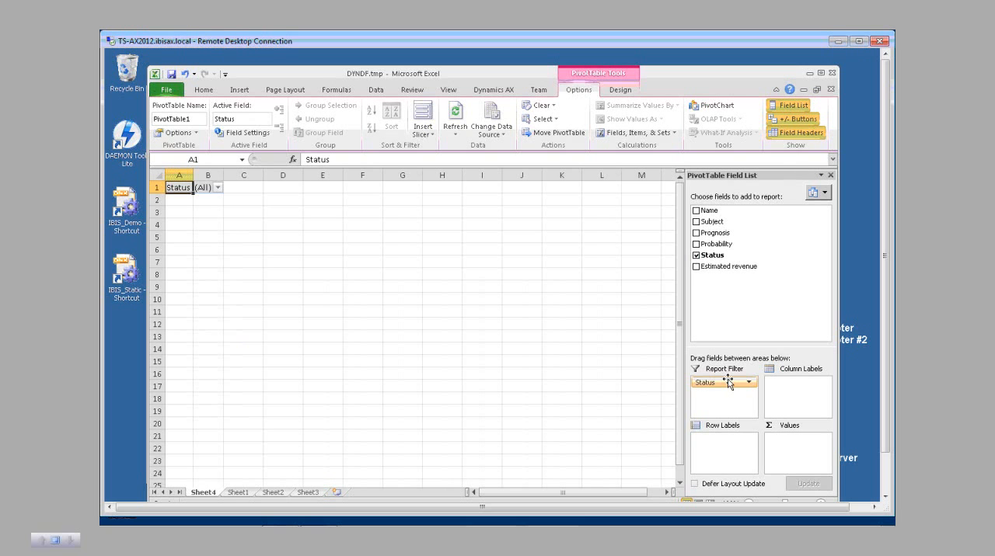
drag(715, 244, 700, 449)
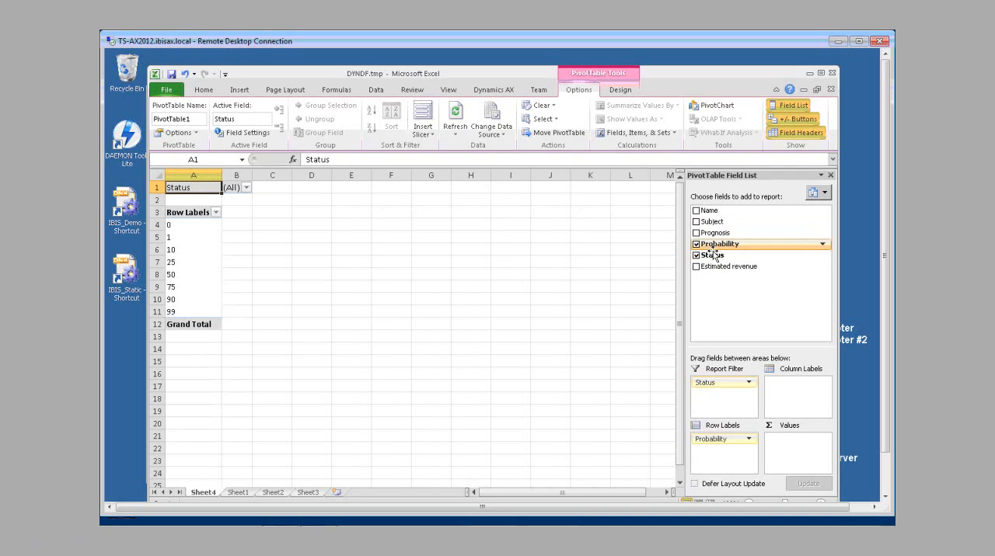
drag(713, 270, 775, 452)
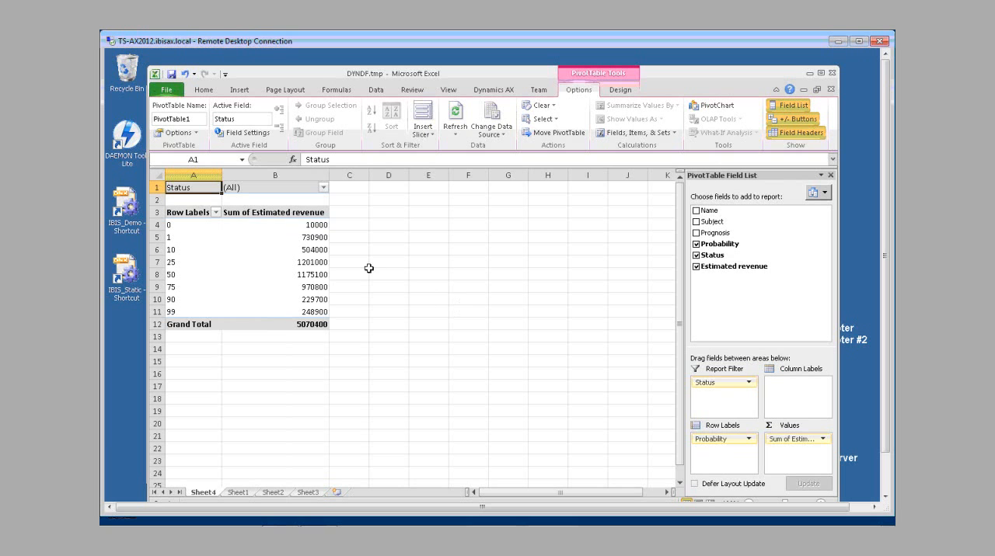
Step: Format the Sum of Estimated revenue values, including the grand total, in the dollar accounting number format
drag(294, 226, 293, 324)
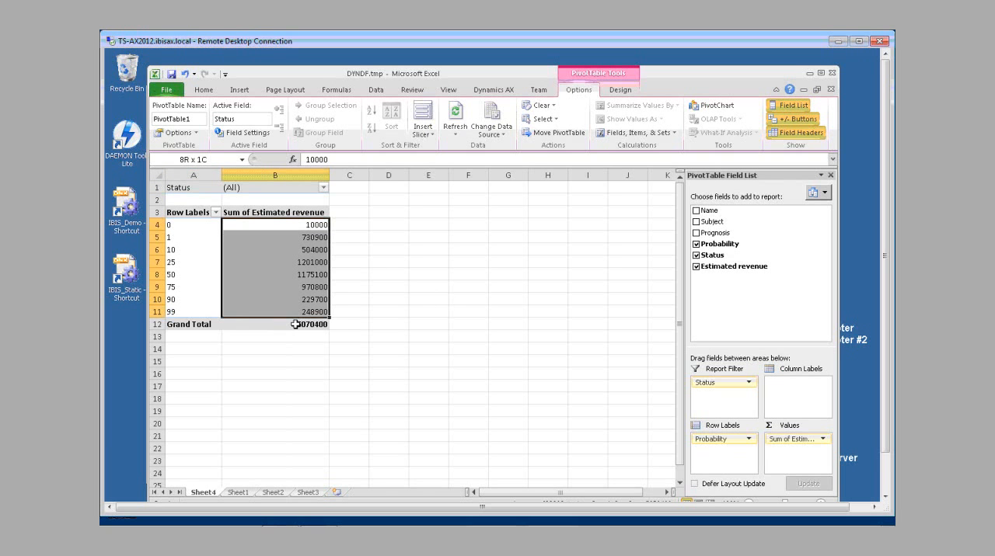
click(219, 93)
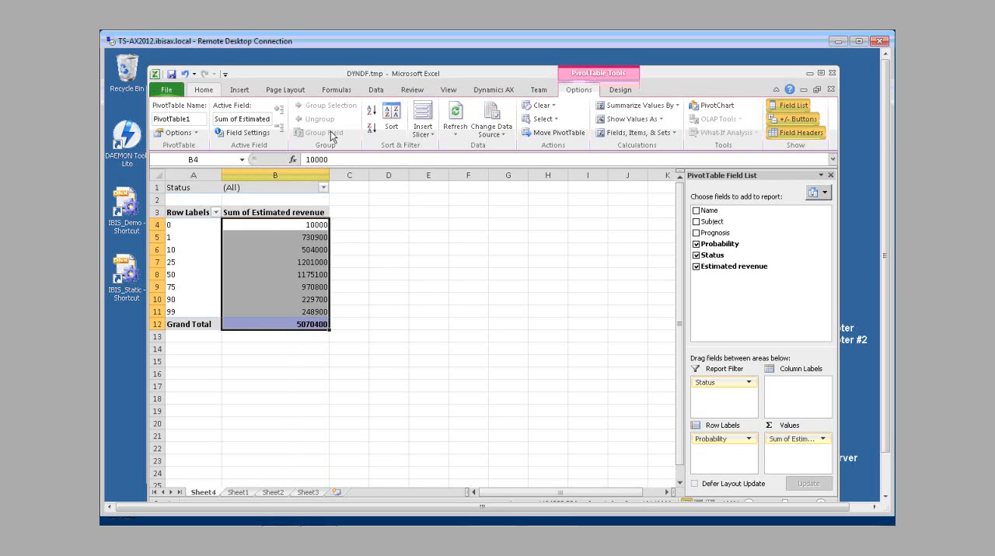
click(502, 129)
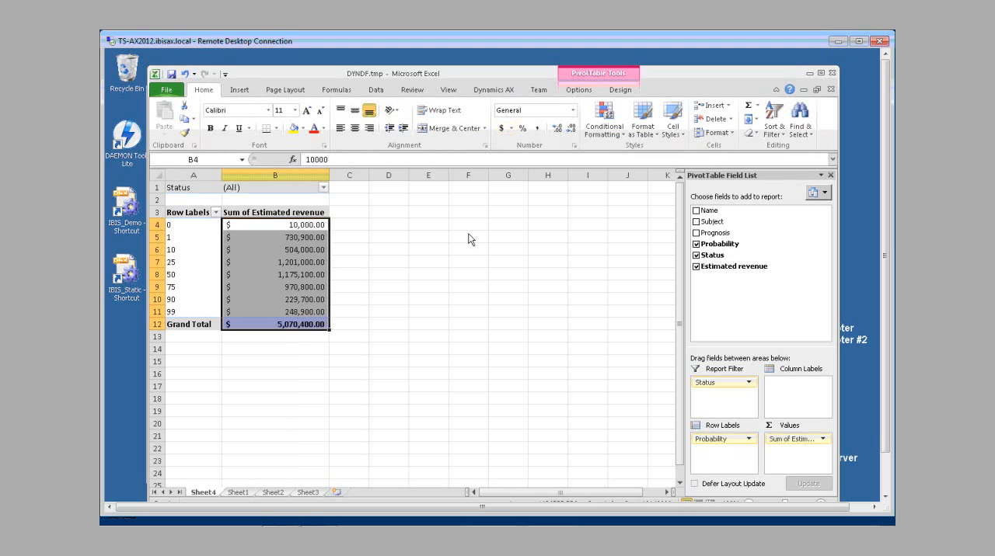
click(427, 386)
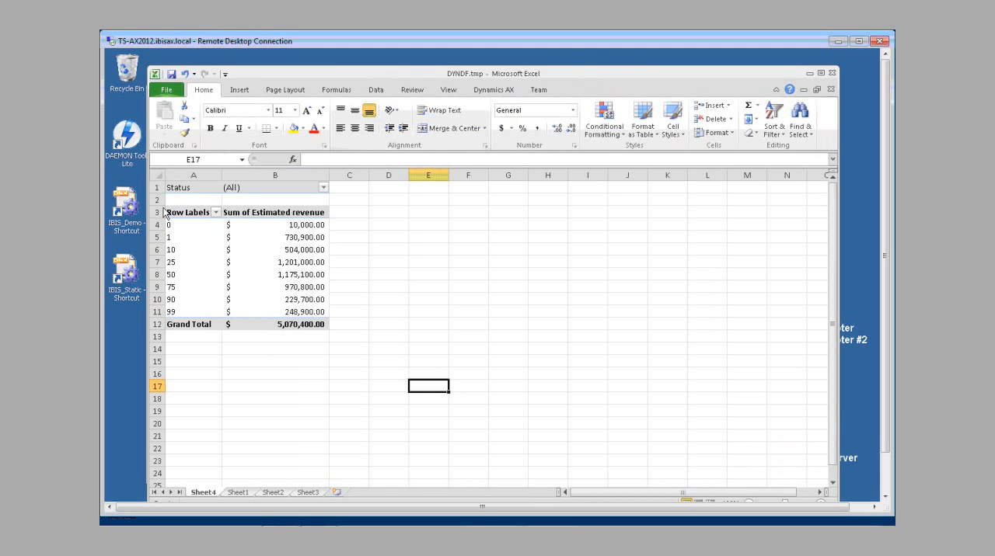
Step: Insert a clustered column PivotChart based on the estimated revenue PivotTable
click(187, 225)
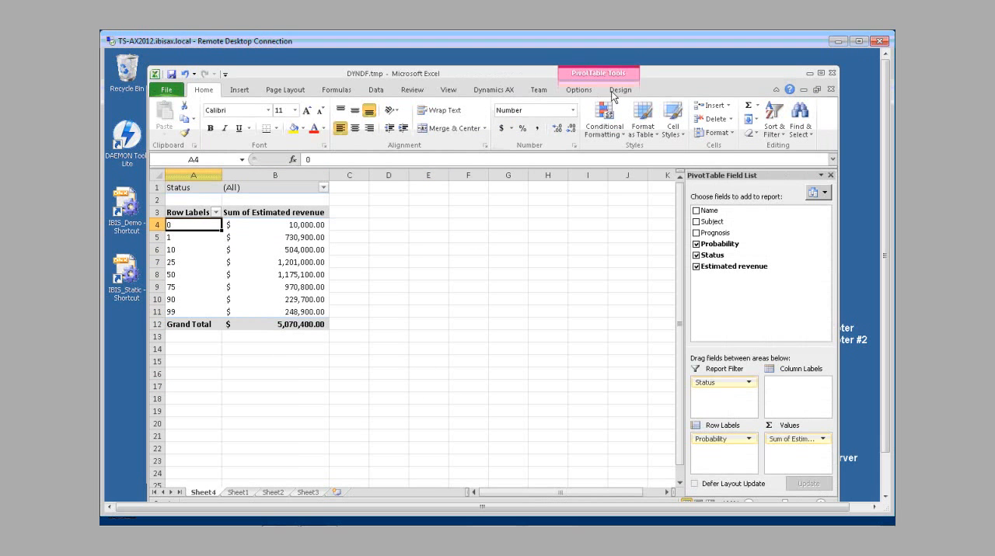
click(579, 90)
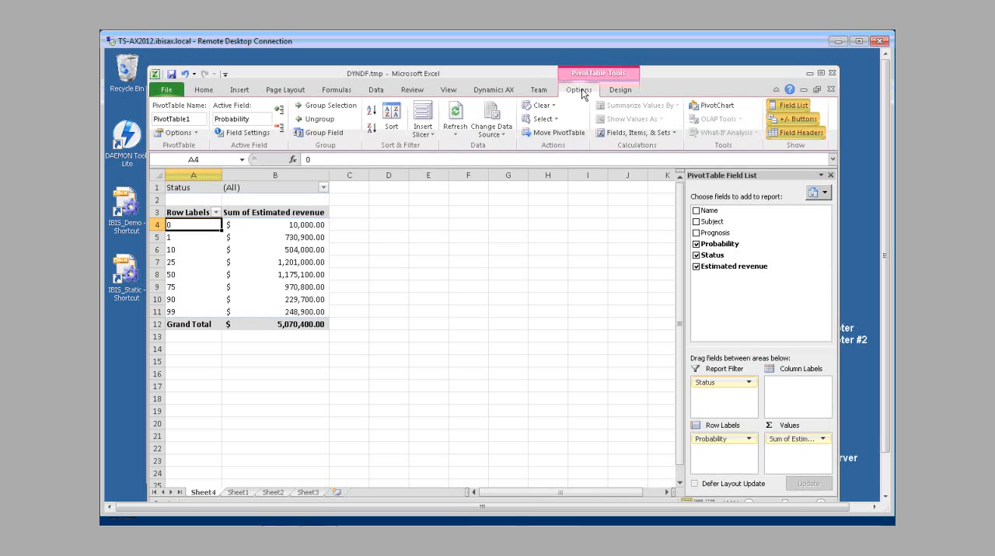
click(619, 94)
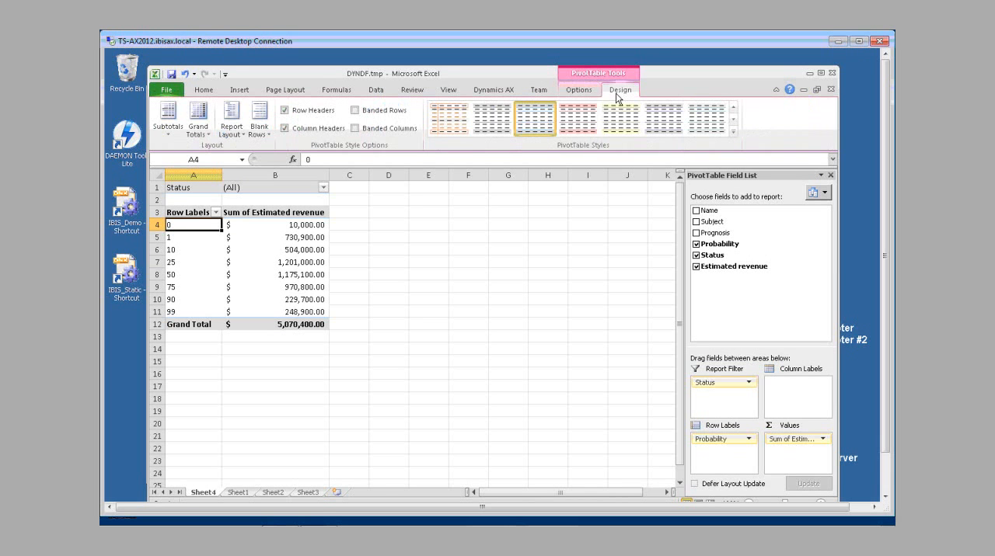
click(588, 91)
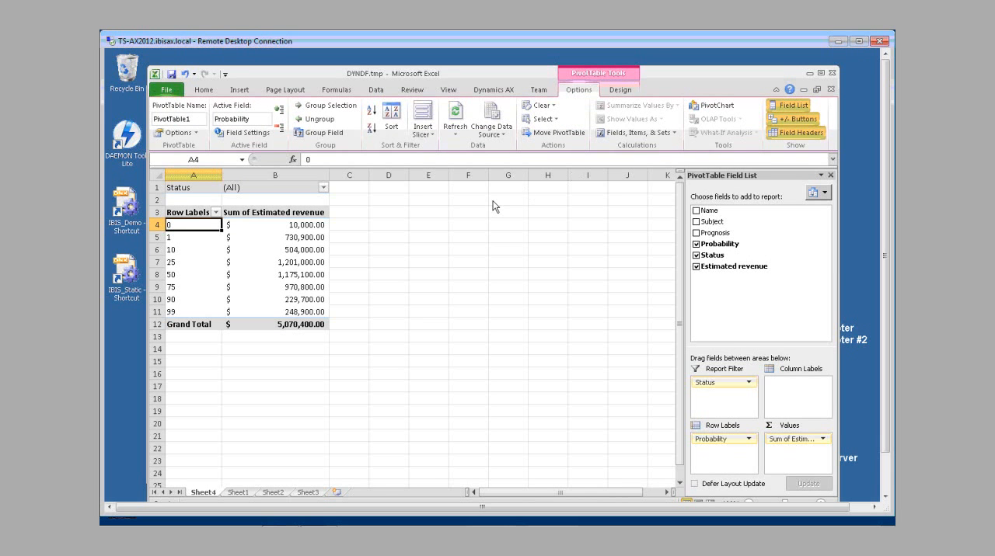
click(714, 106)
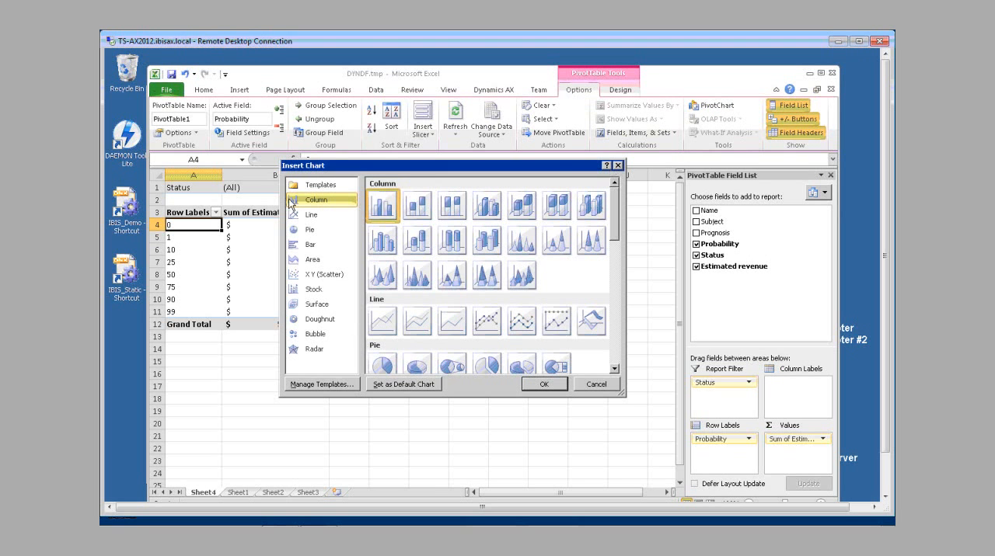
click(527, 389)
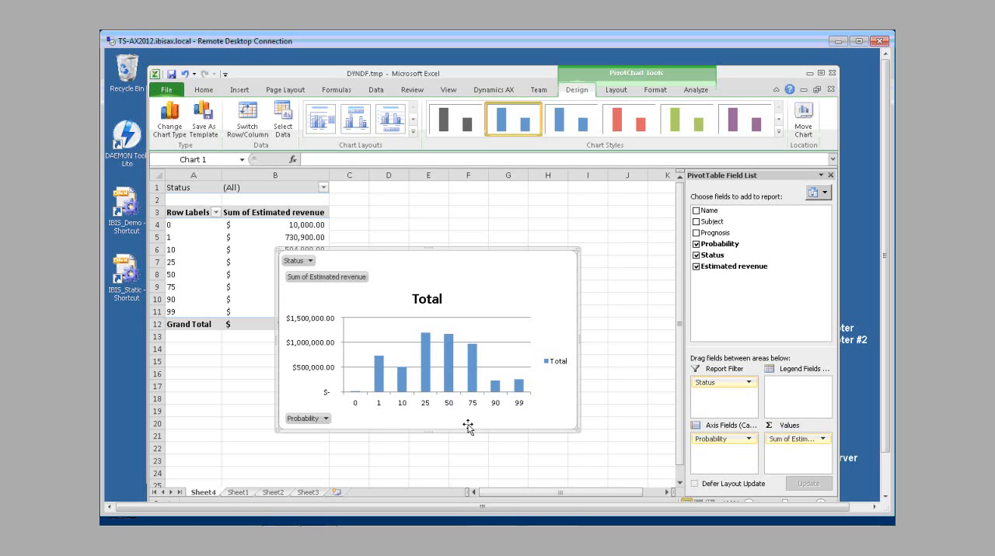
Step: Close the Excel workbooks DYNDF.tmp and DYN6681.tmp without saving the changes
click(833, 75)
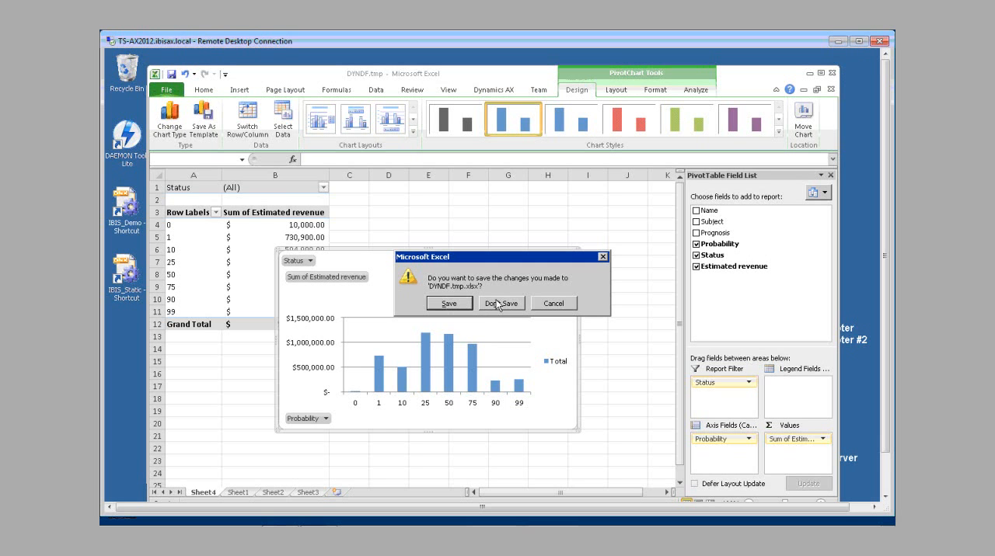
click(494, 303)
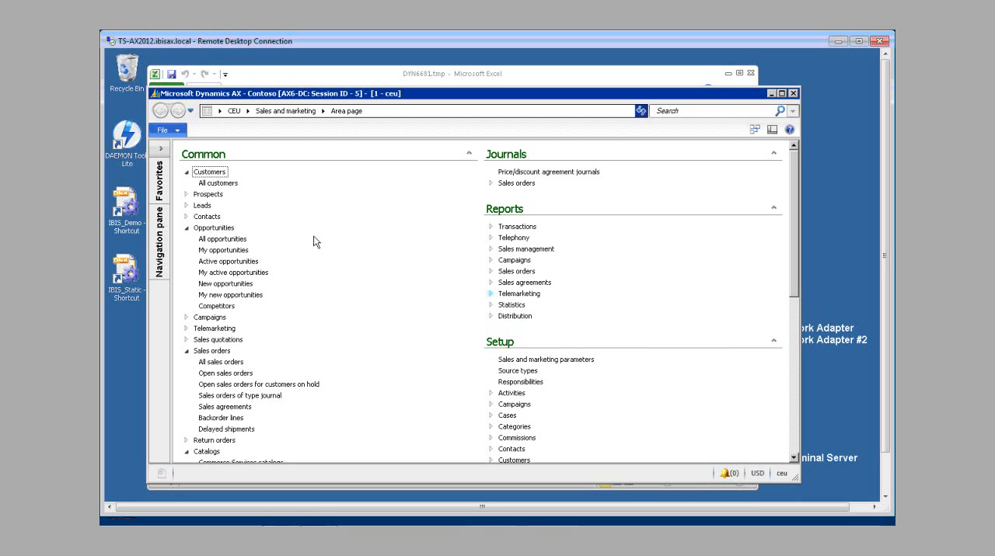
click(750, 74)
click(499, 304)
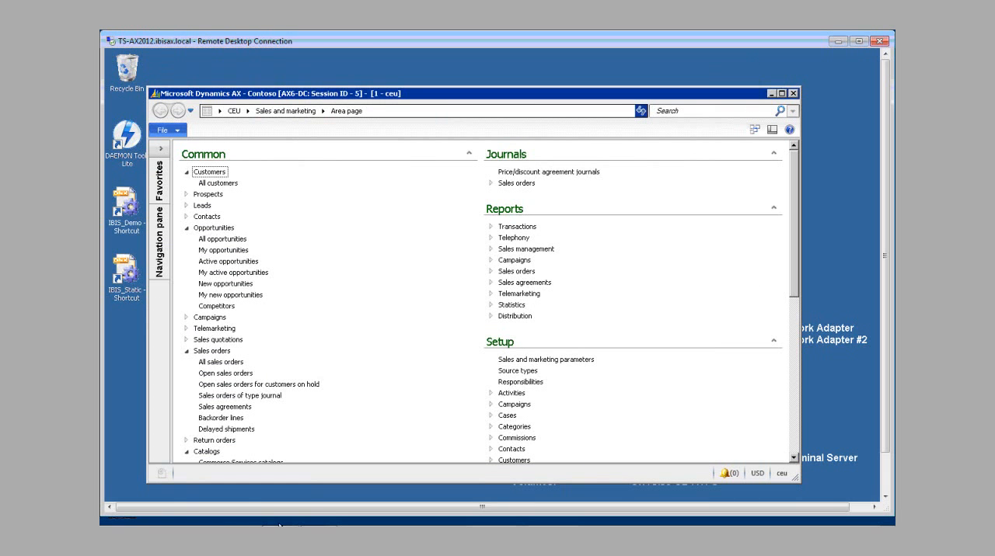
Step: Start Excel 2010 with a blank workbook and open the selection of Dynamics AX tables to add to it
click(884, 479)
click(121, 489)
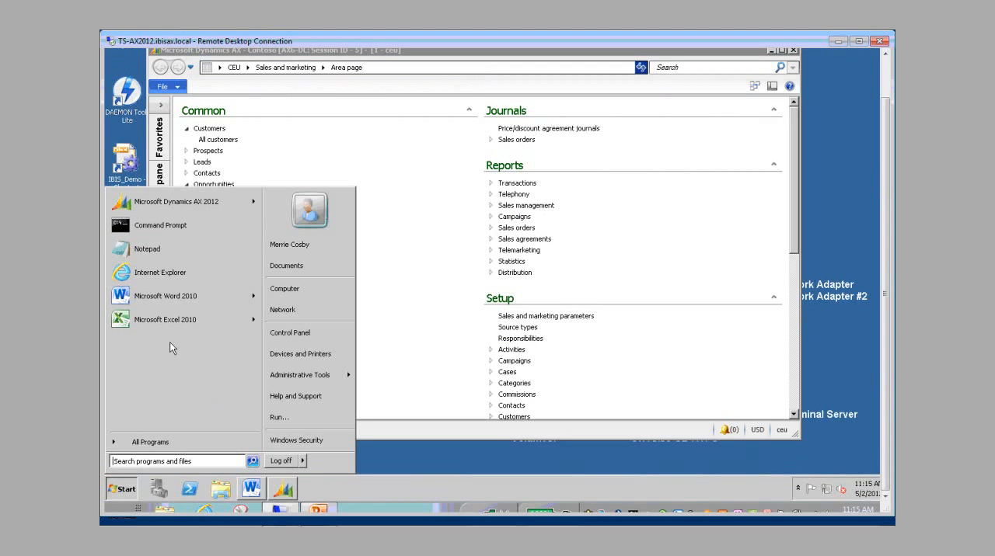
click(150, 321)
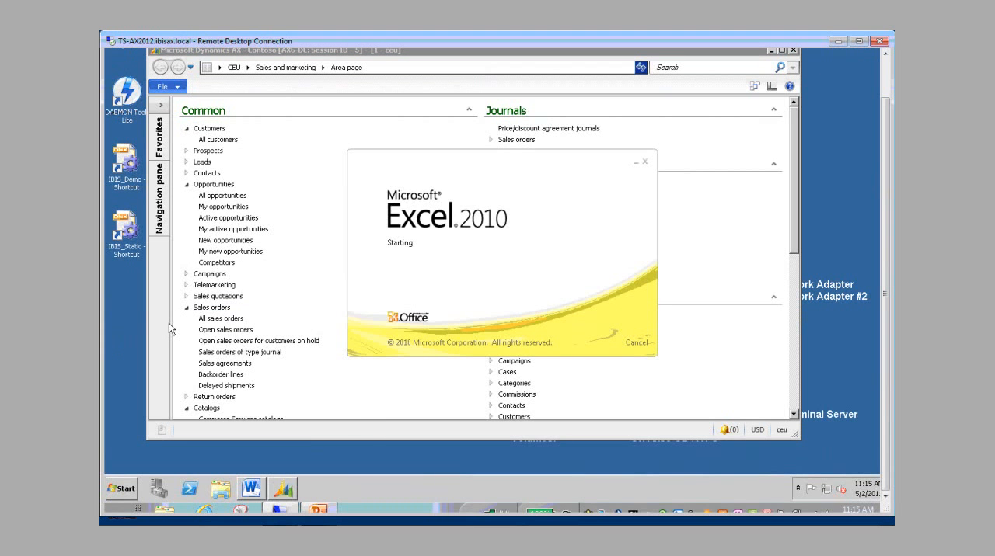
click(886, 58)
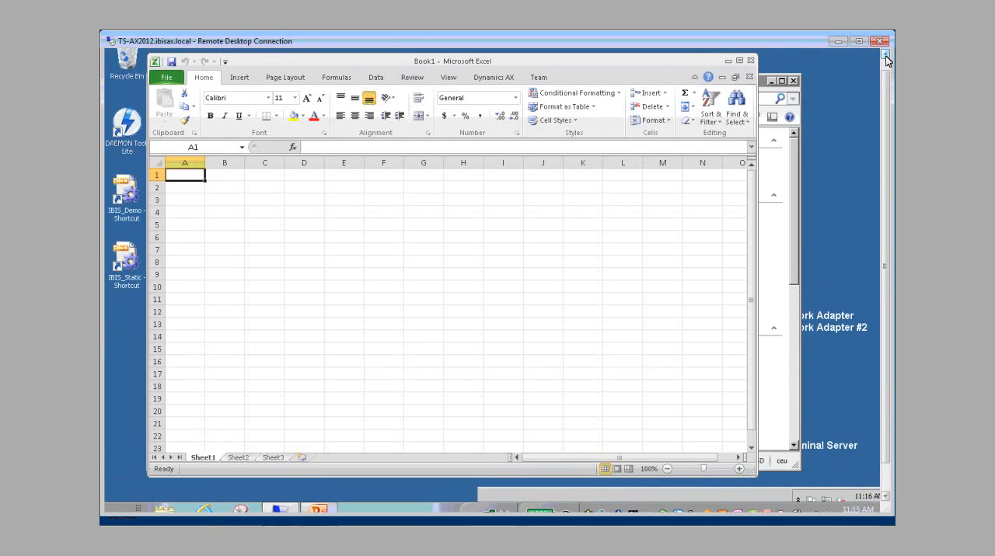
click(503, 86)
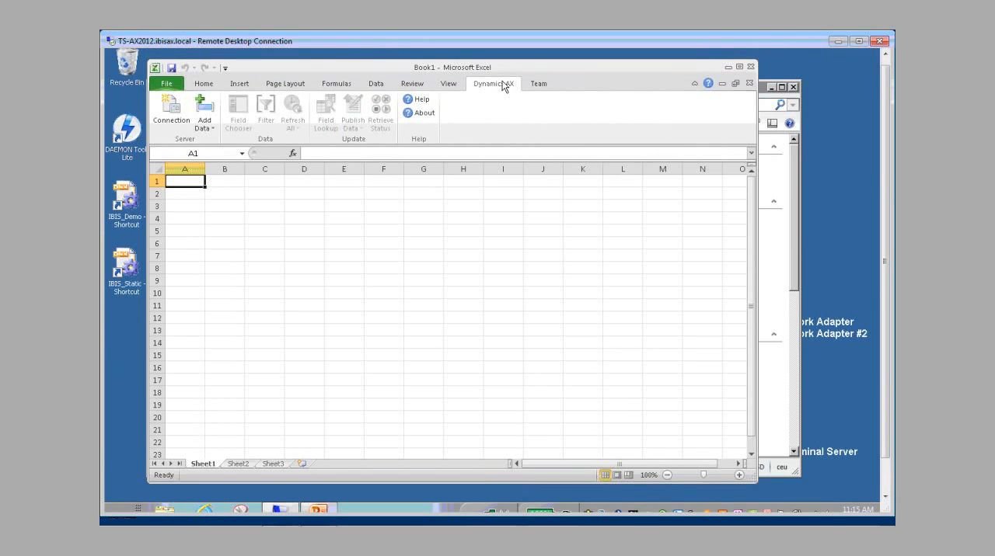
click(211, 131)
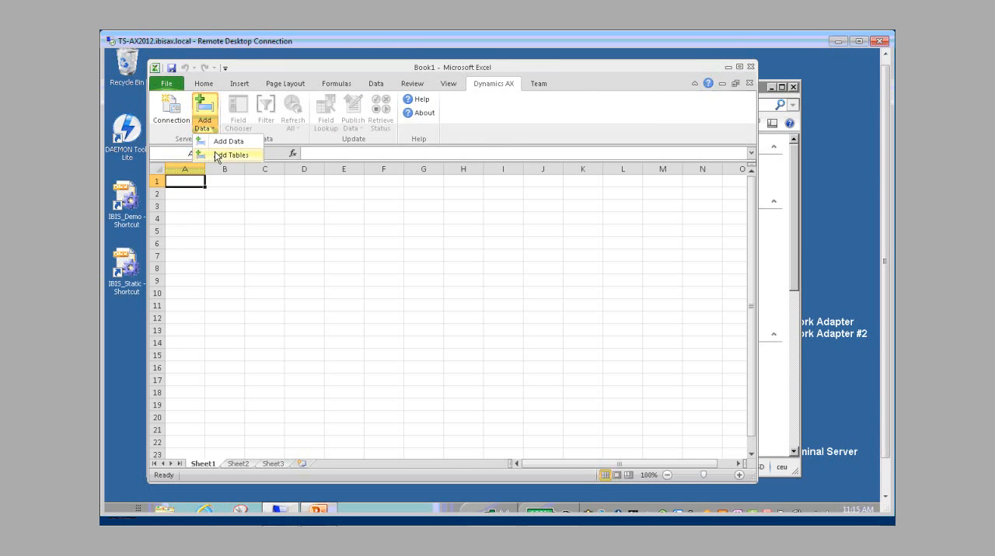
click(226, 154)
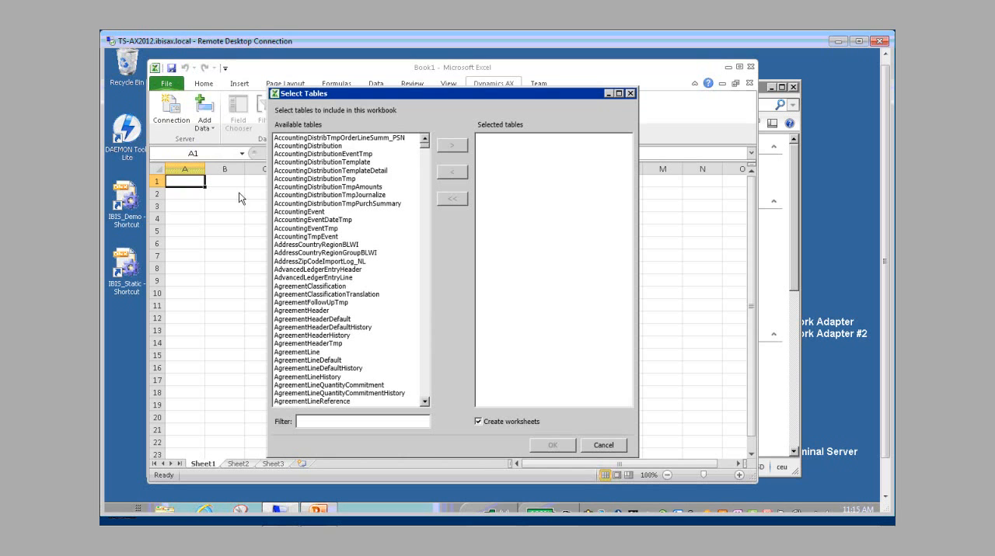
Step: Add DirPartyTable to the selected tables and remove DirAddressBook from the selection
click(348, 378)
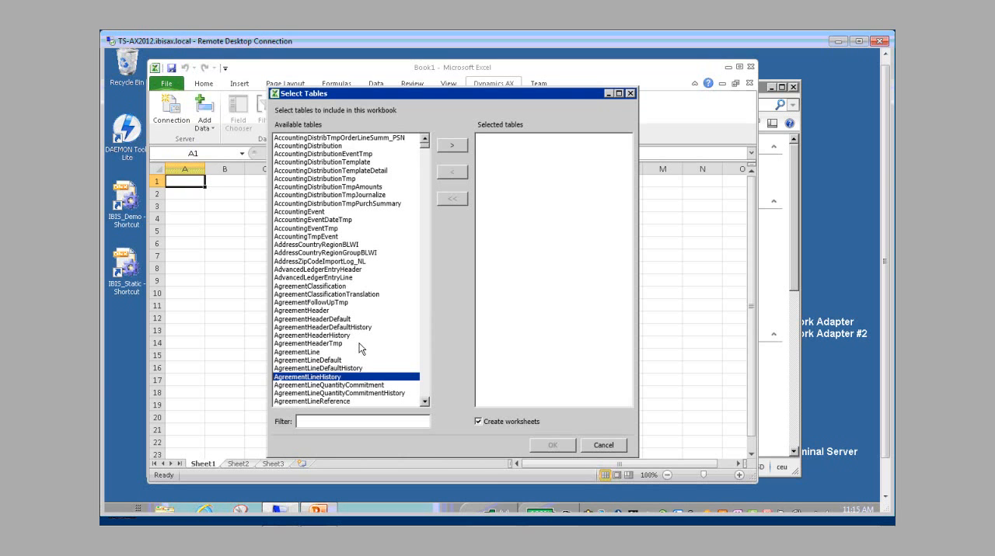
text(dir)
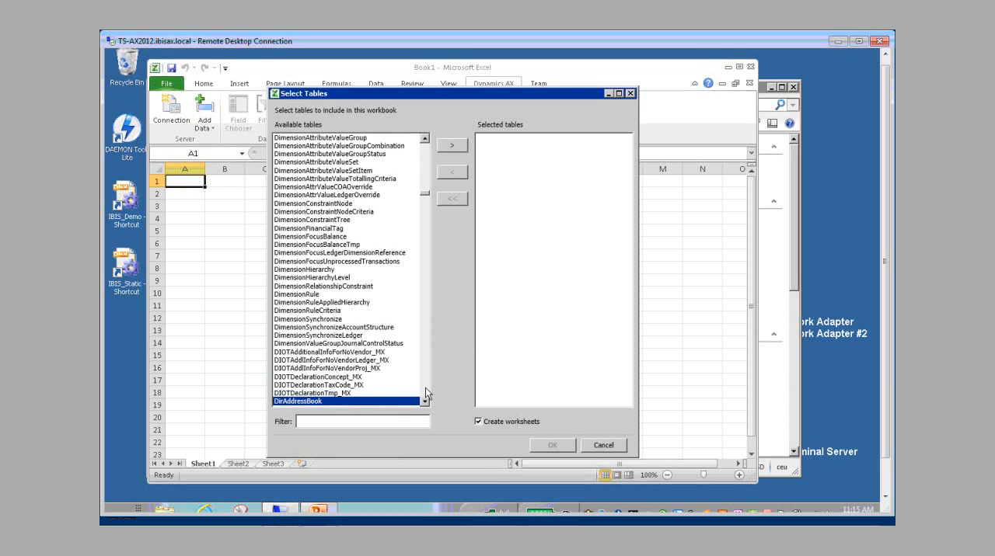
click(426, 390)
click(424, 387)
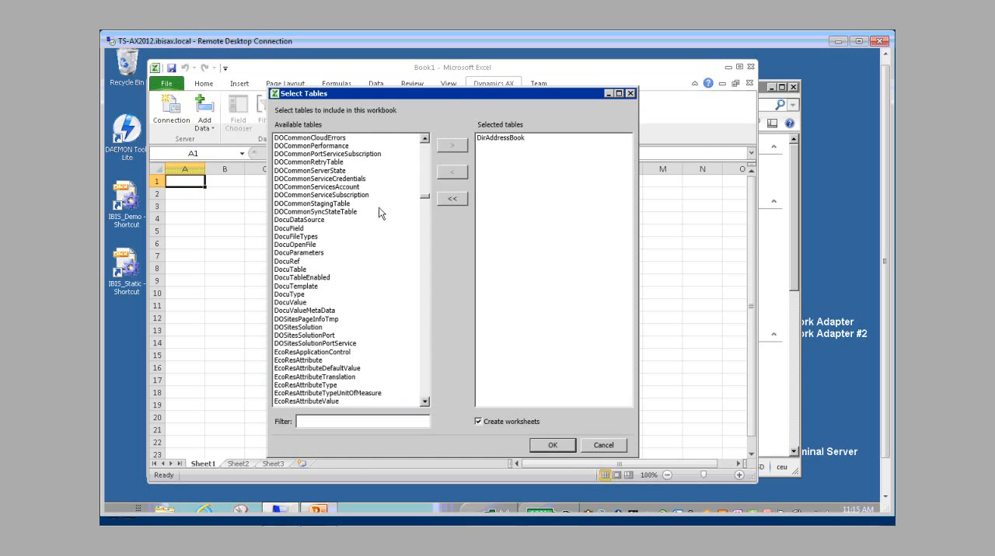
click(425, 154)
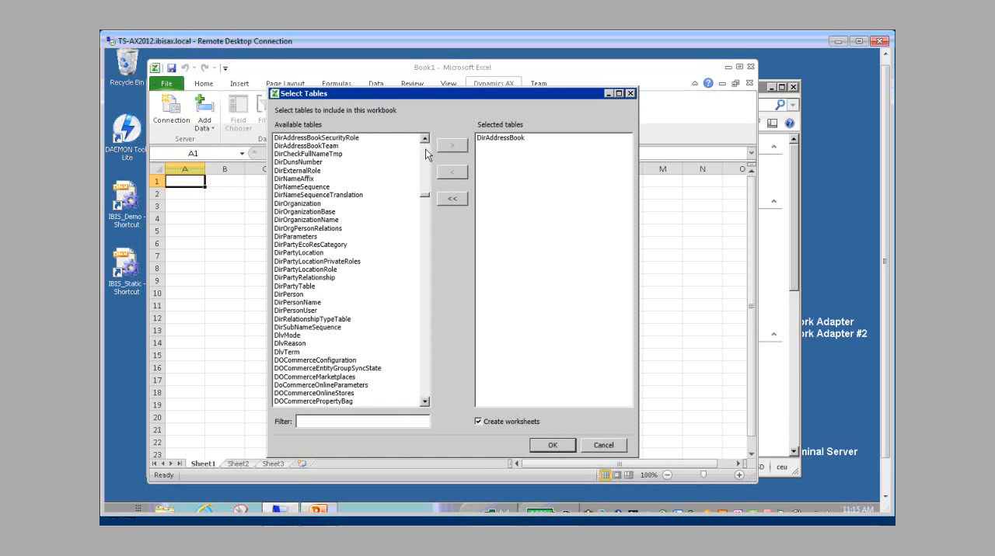
click(304, 286)
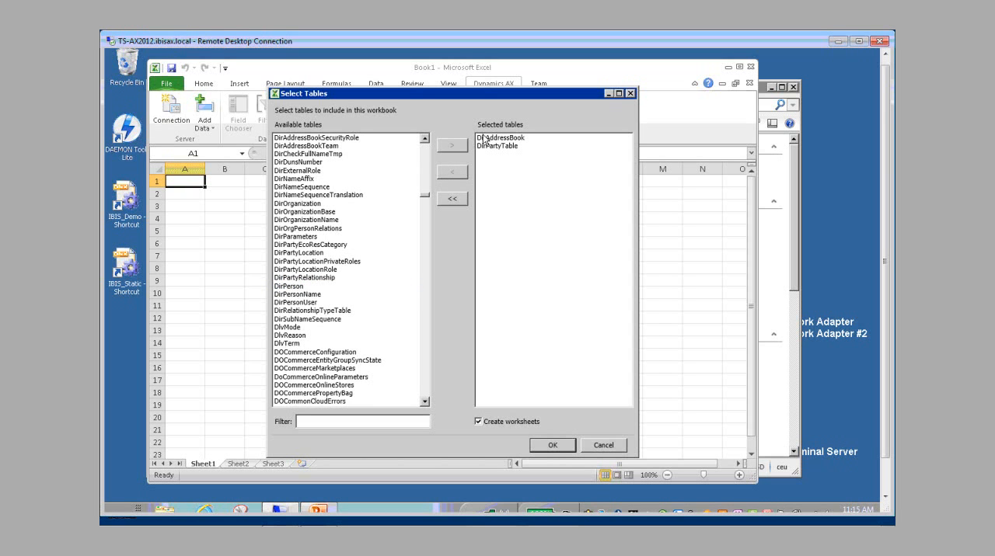
click(483, 139)
click(447, 174)
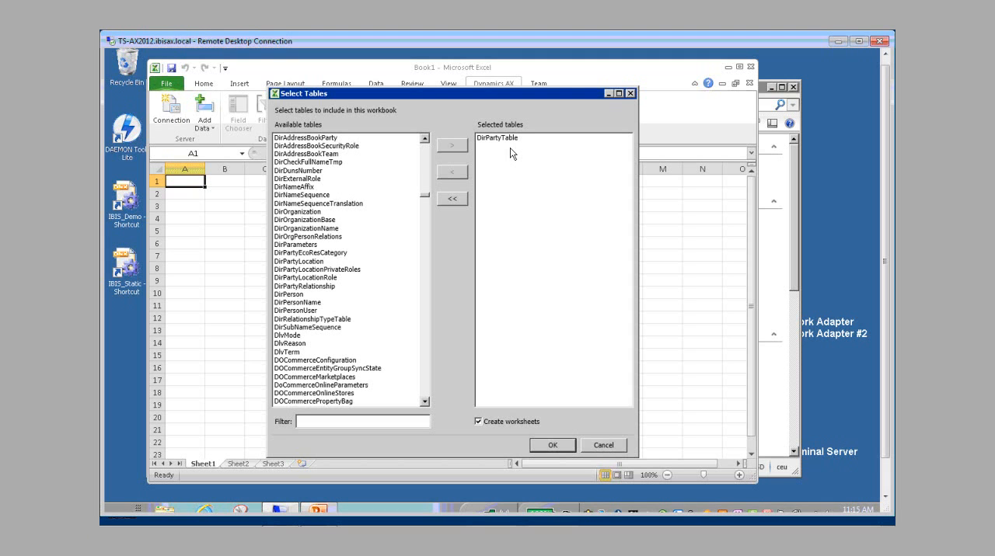
Step: Add CustTable to the selected tables and create worksheets for both chosen tables in the workbook
click(423, 152)
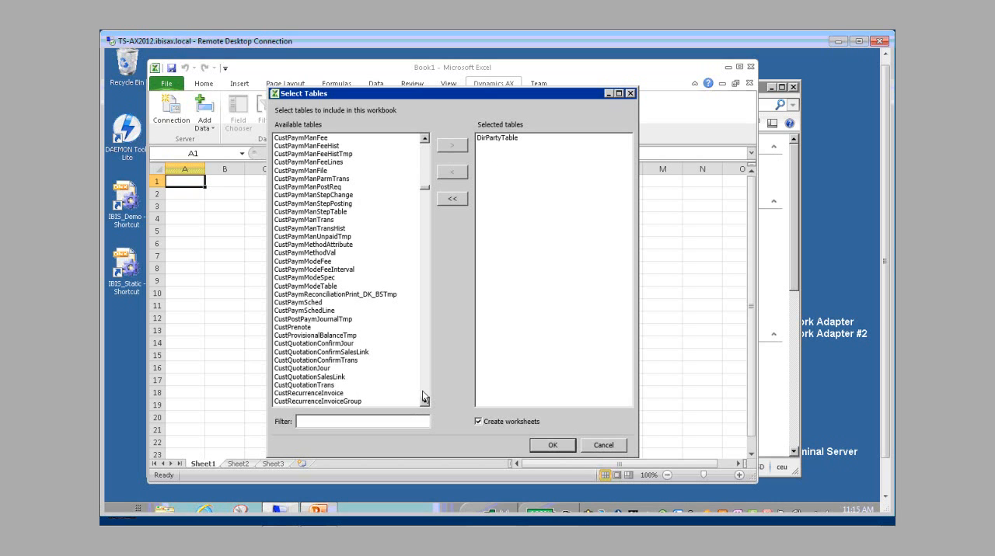
scroll(424, 397, down, 11)
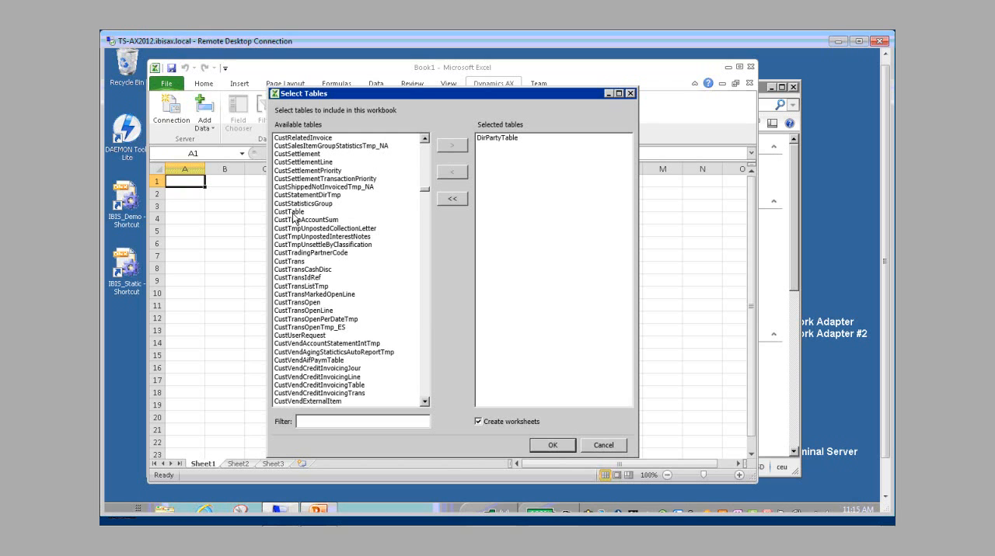
click(313, 212)
click(453, 146)
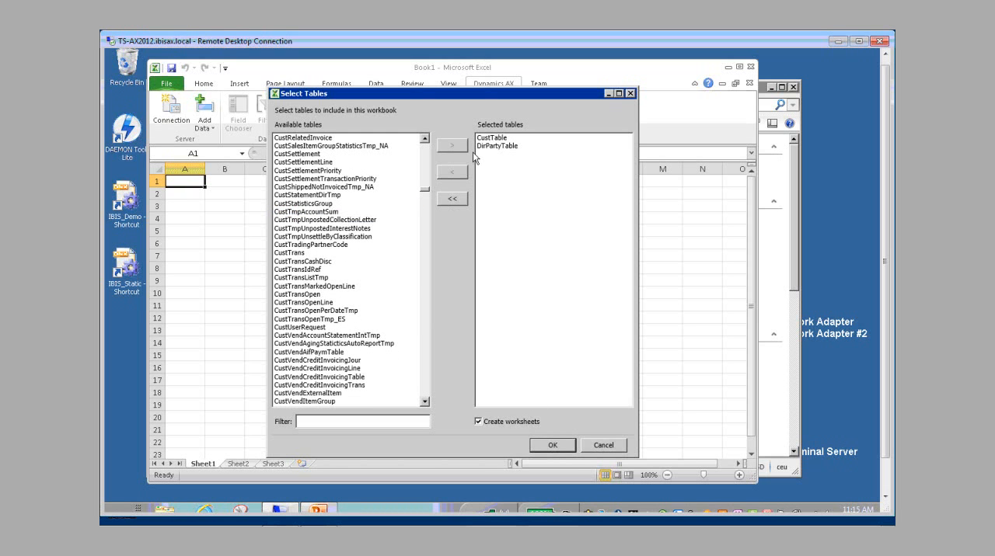
click(554, 445)
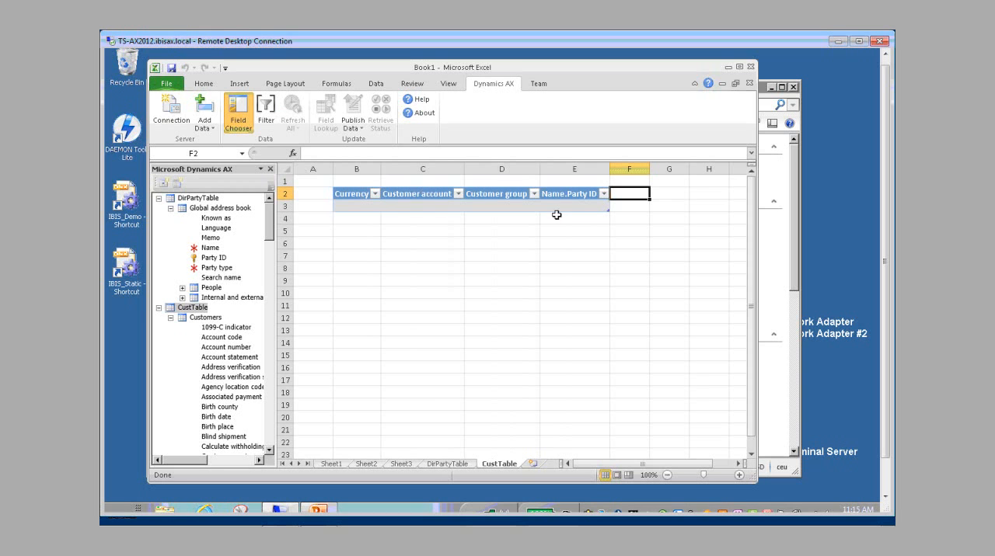
Step: Add the customer Name field as a new column after Name.Party ID on the CustTable sheet
click(267, 439)
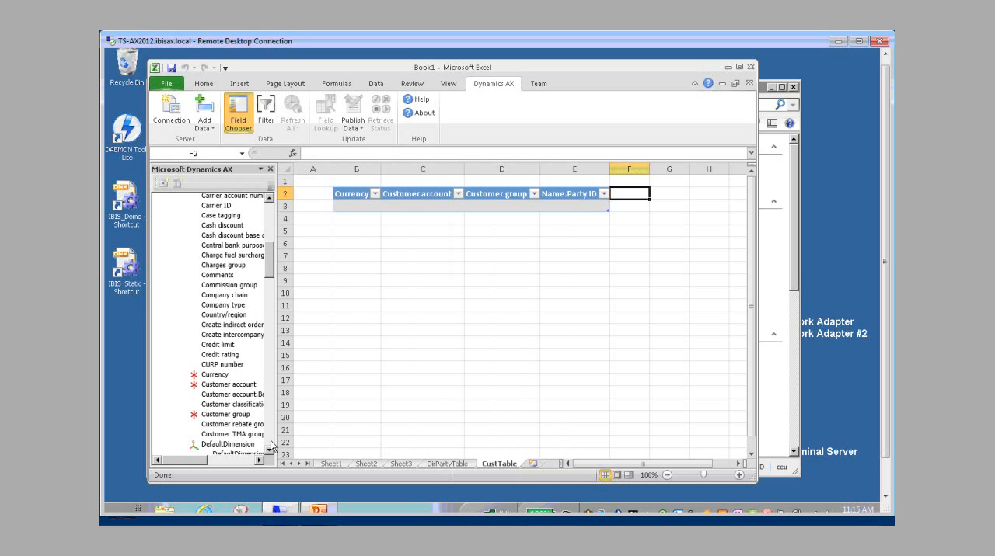
click(271, 448)
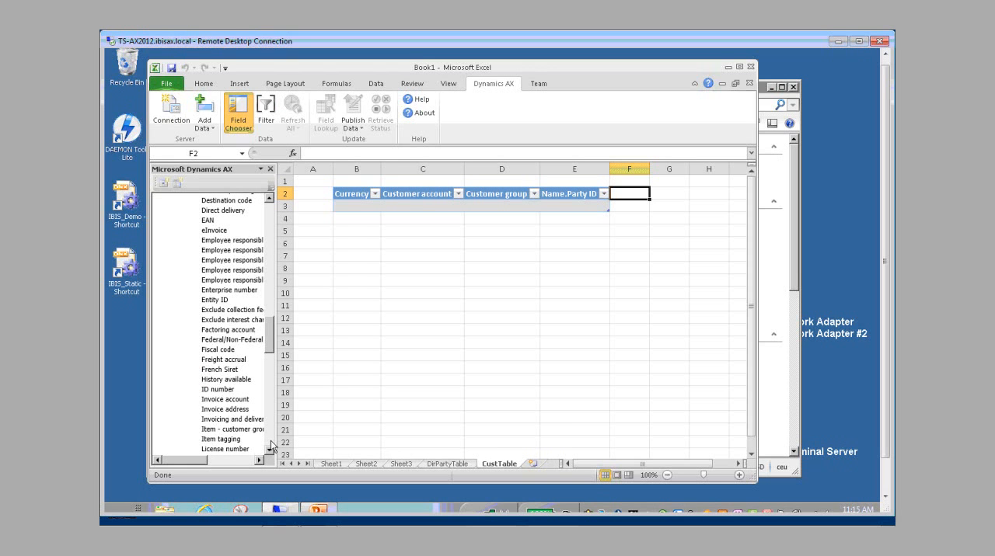
click(271, 447)
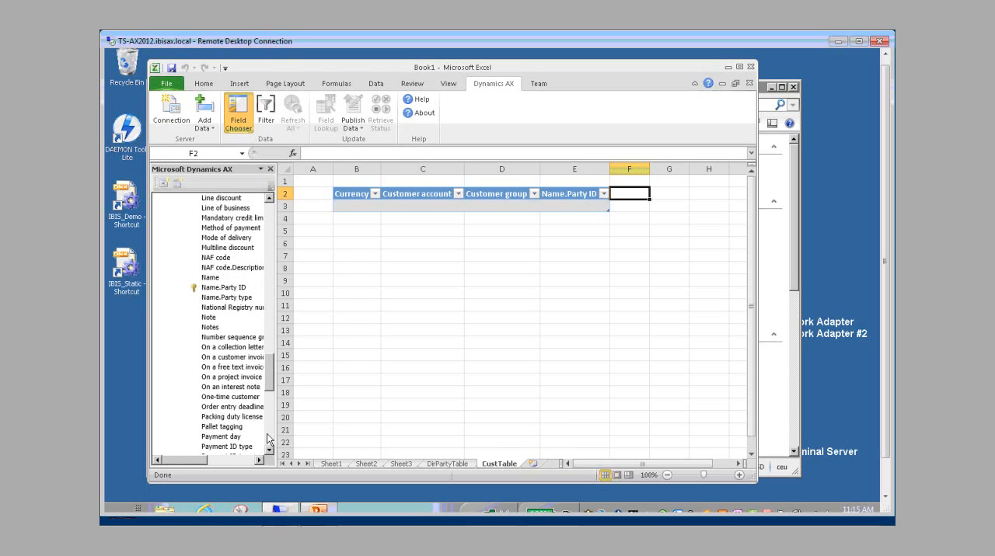
double_click(210, 278)
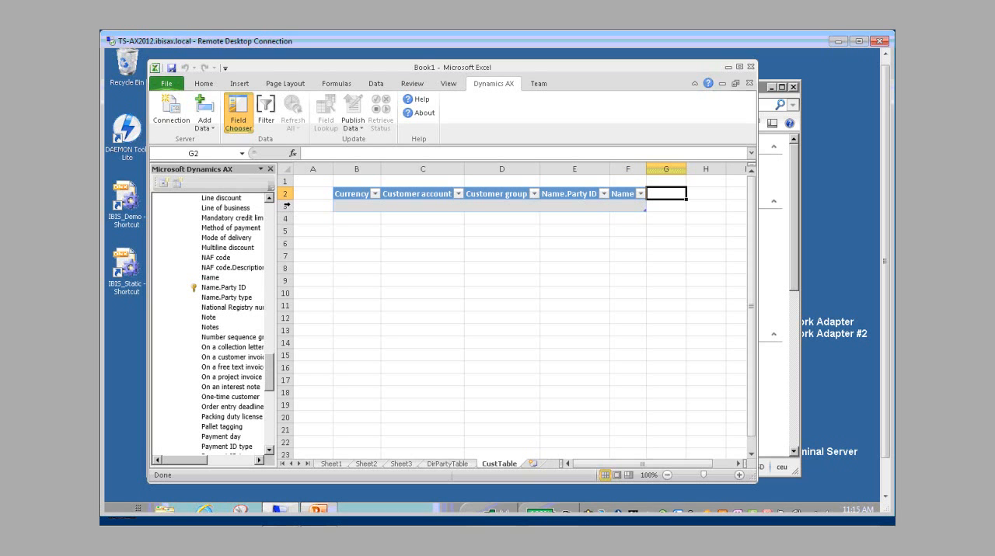
scroll(272, 221, up, 10)
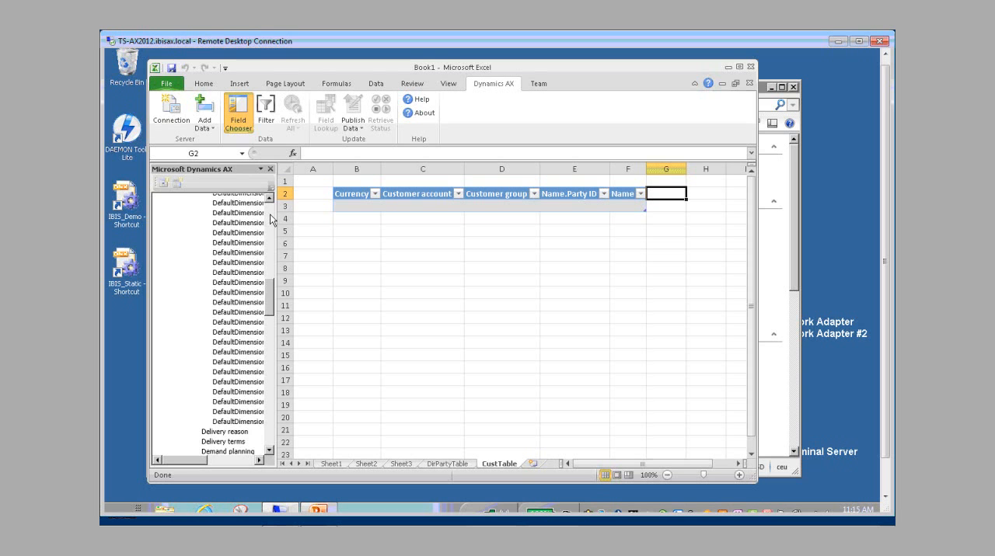
scroll(272, 220, up, 10)
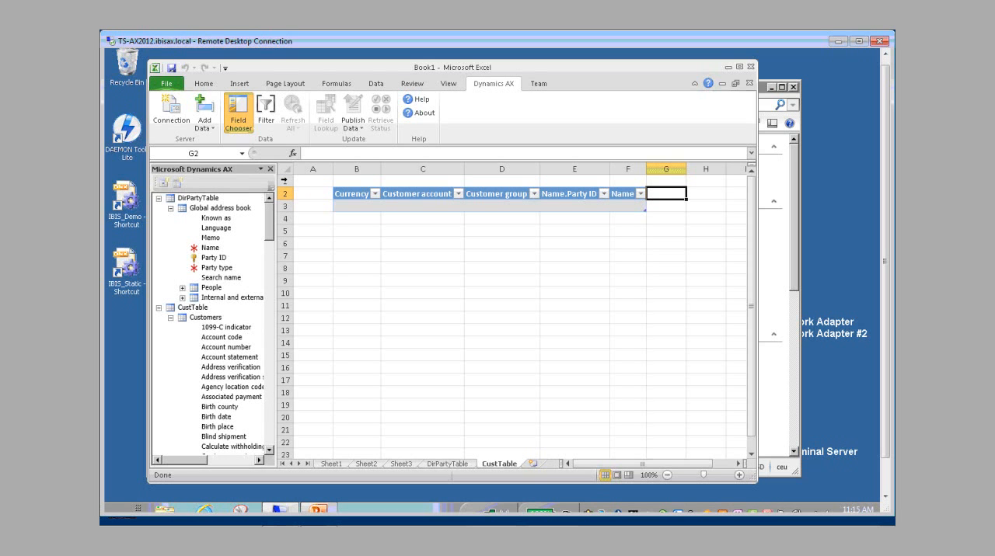
Step: Delete the empty row 1 and the empty column A on the CustTable sheet
click(285, 181)
right_click(288, 182)
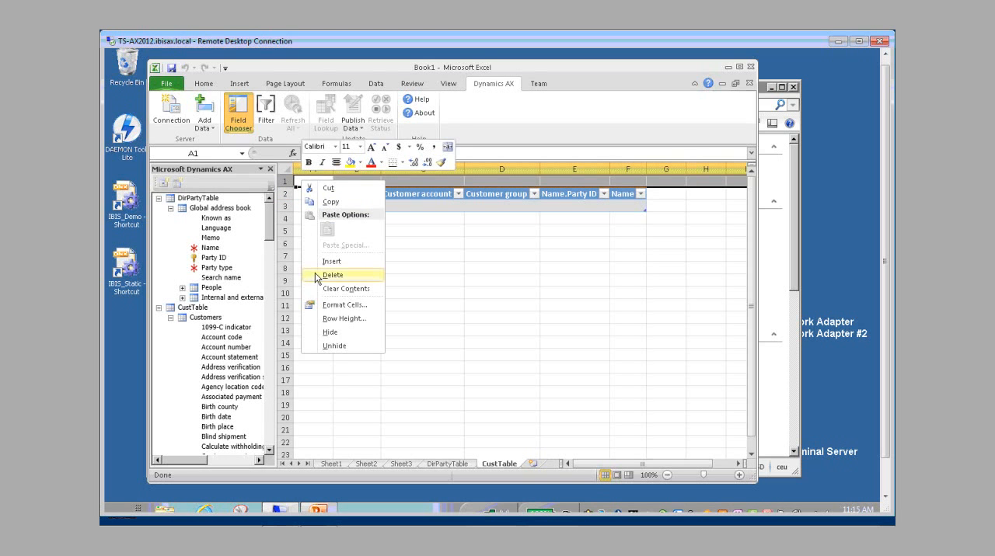
click(332, 276)
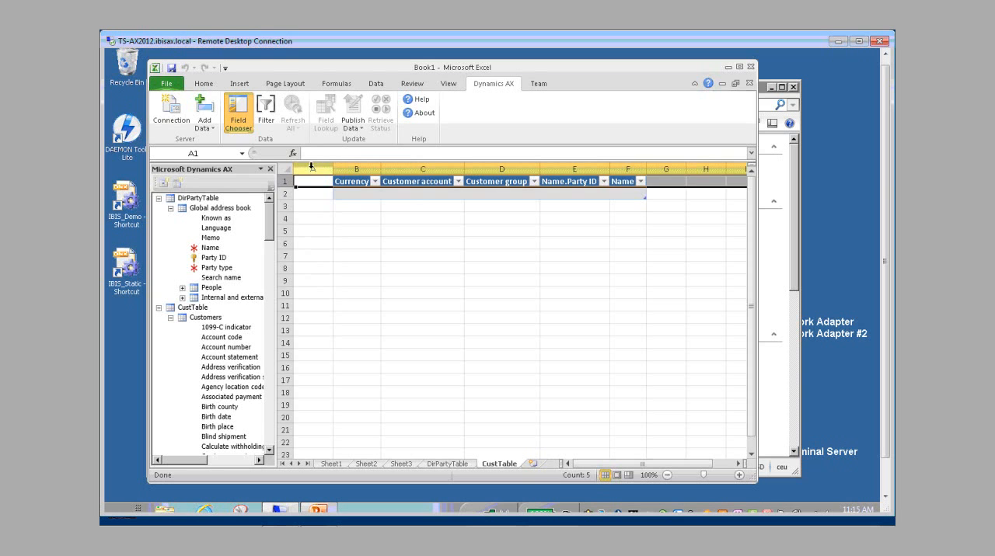
click(312, 168)
right_click(304, 250)
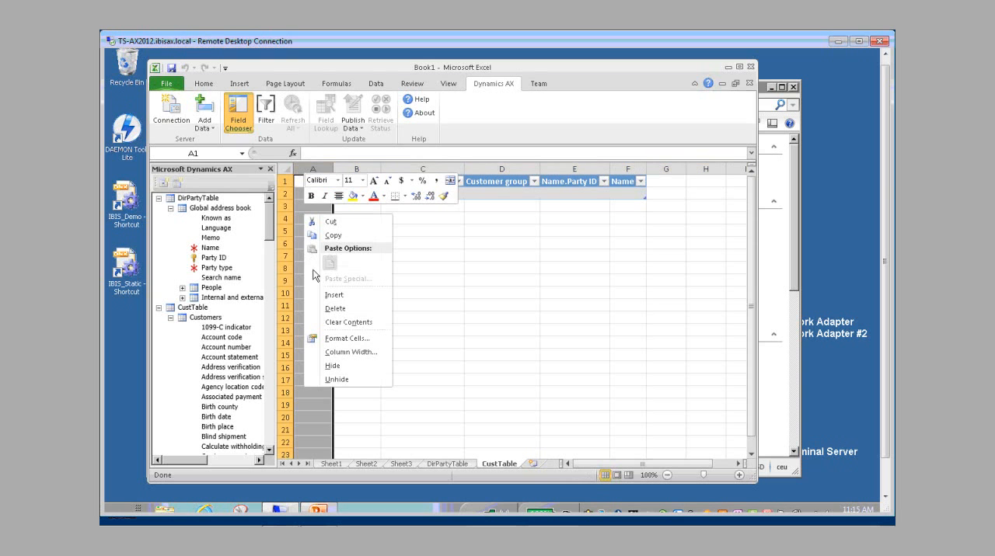
click(334, 308)
Step: Delete the empty row 1 and the empty column A on the DirPartyTable sheet
click(447, 464)
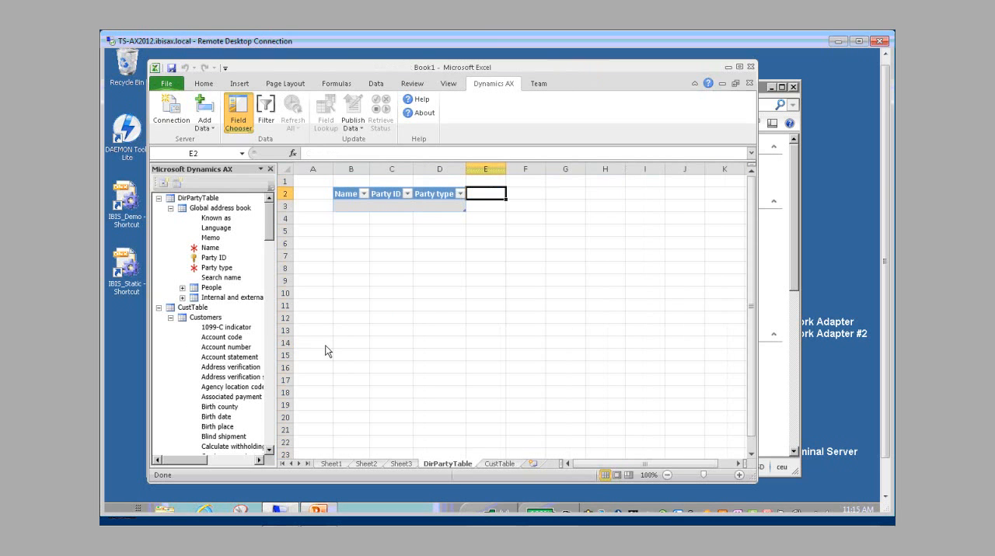
click(285, 181)
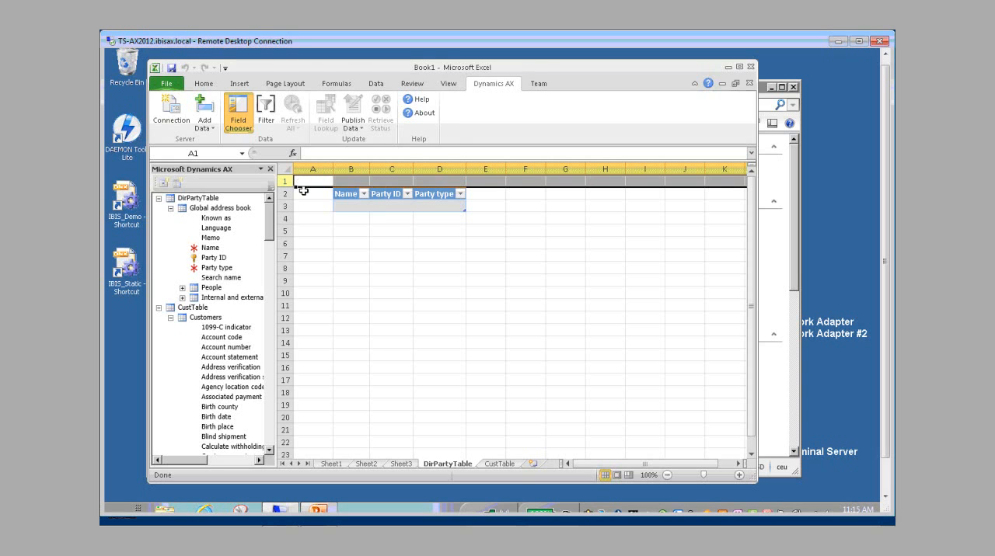
right_click(303, 184)
click(327, 278)
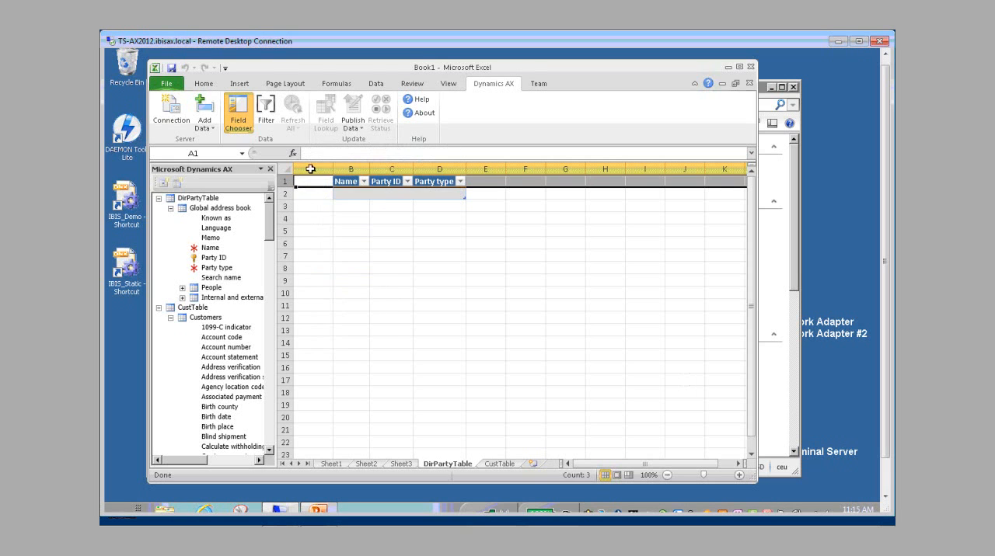
click(311, 169)
right_click(307, 200)
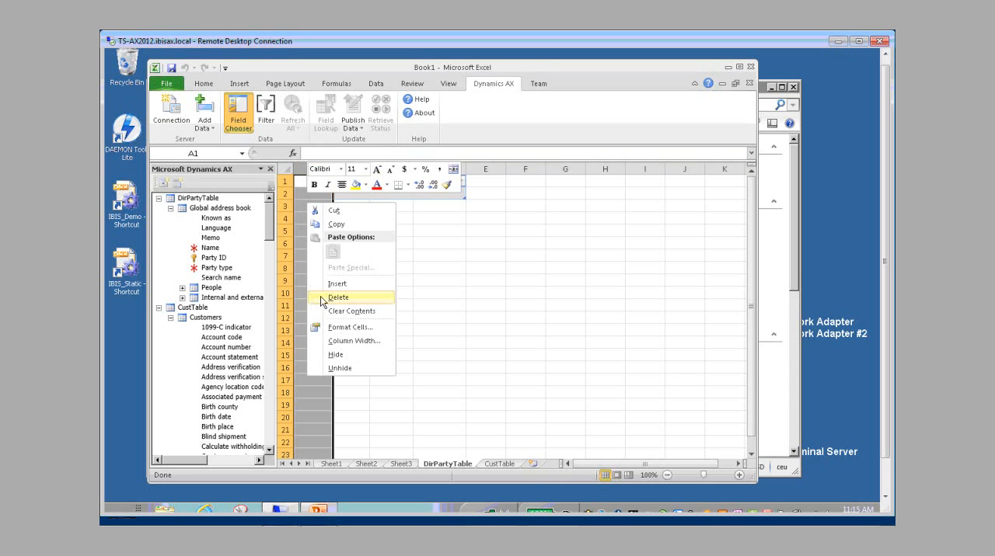
click(337, 297)
click(377, 277)
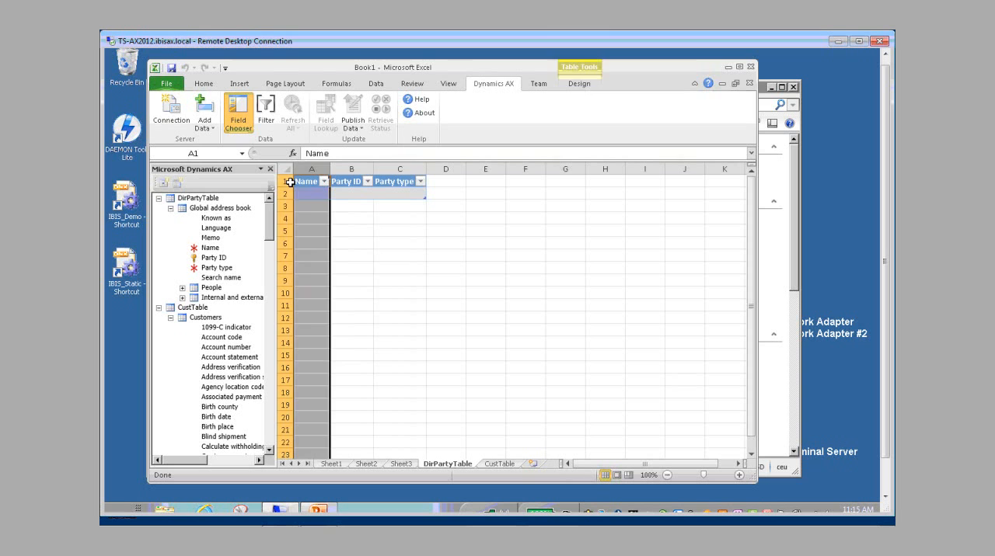
Step: Leave field selection, refresh all Dynamics AX data in the workbook and view the loaded CustTable records
click(159, 199)
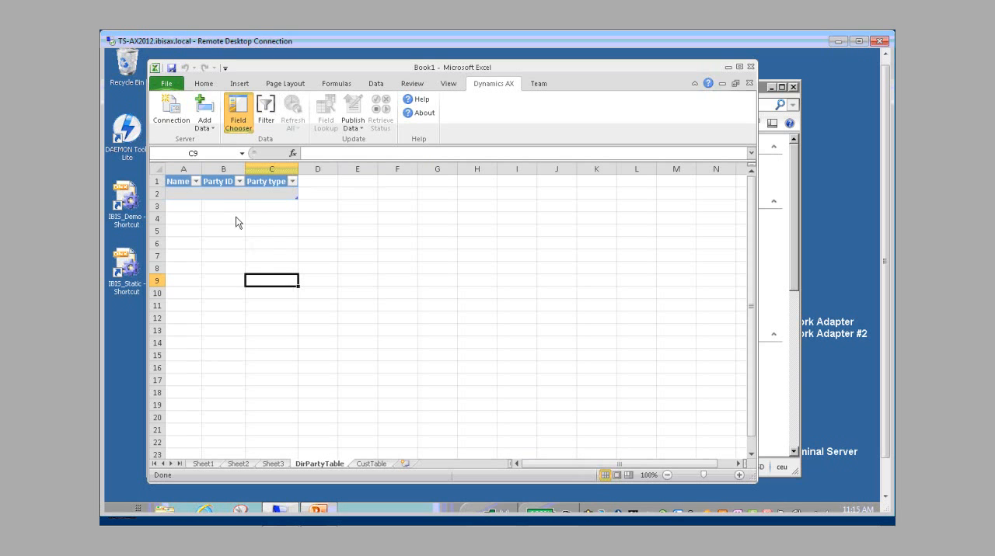
click(294, 124)
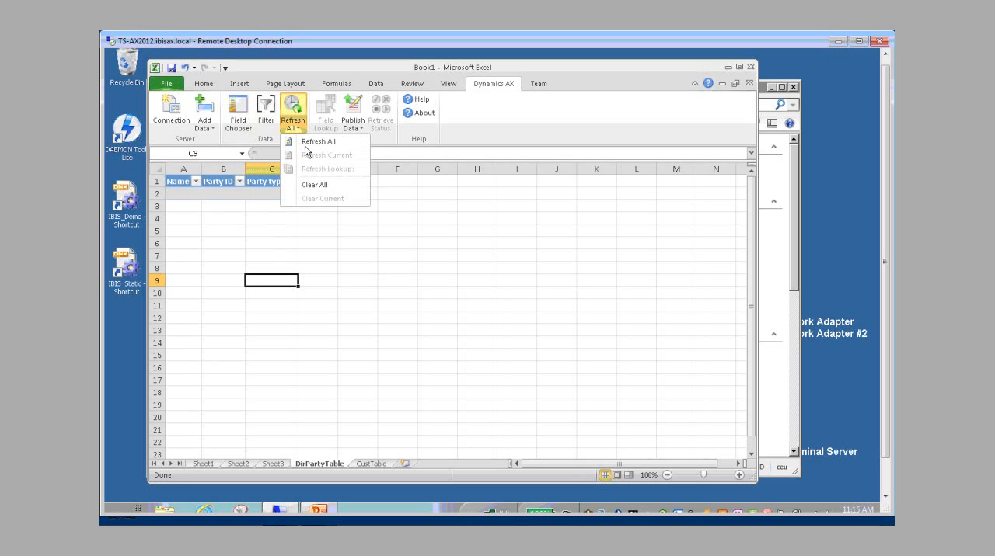
click(338, 186)
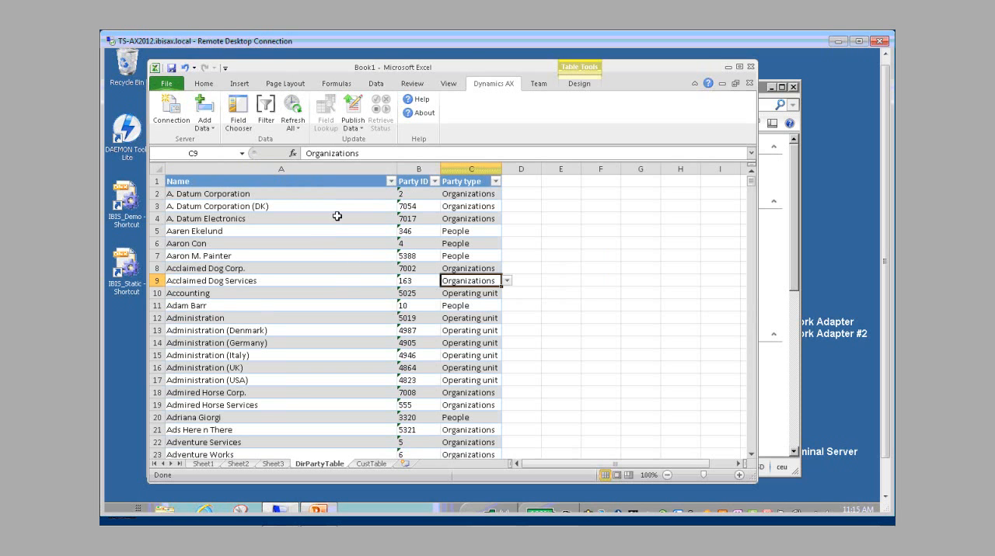
click(359, 464)
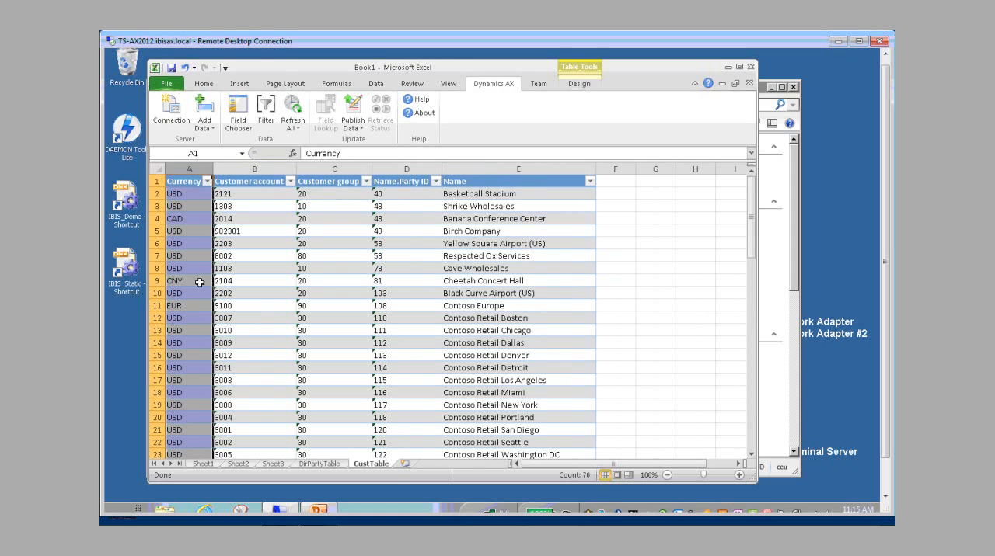
click(200, 282)
scroll(204, 292, down, 3)
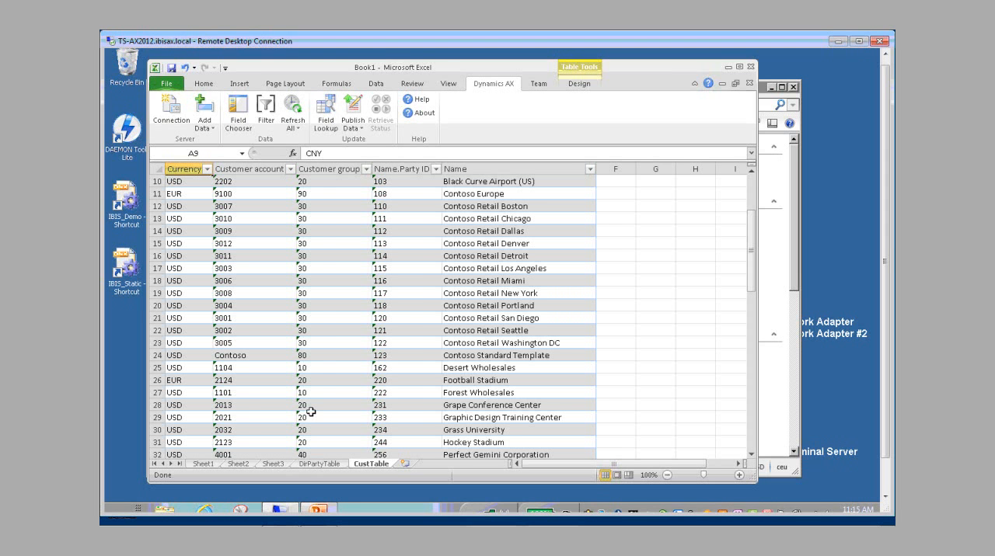
Step: Append a record named mc company to the DirPartyTable sheet with a party ID and the party type Organizations
click(319, 464)
scroll(681, 371, down, 2)
drag(750, 185, 742, 447)
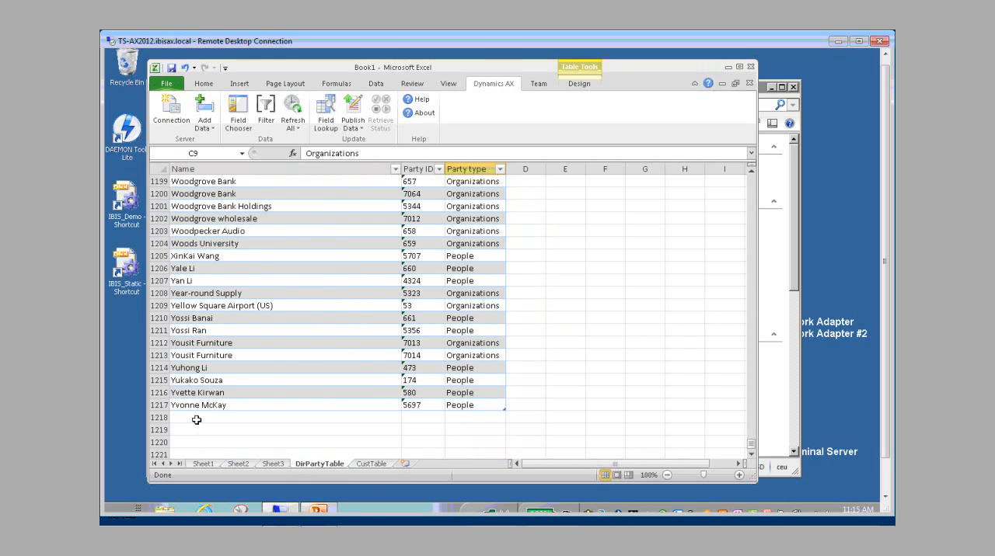
click(196, 419)
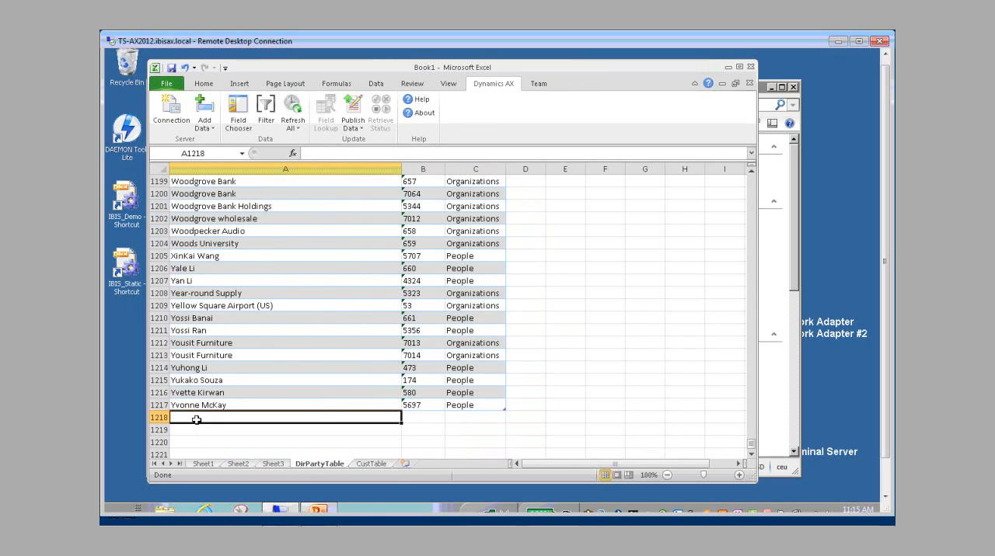
text(mc com)
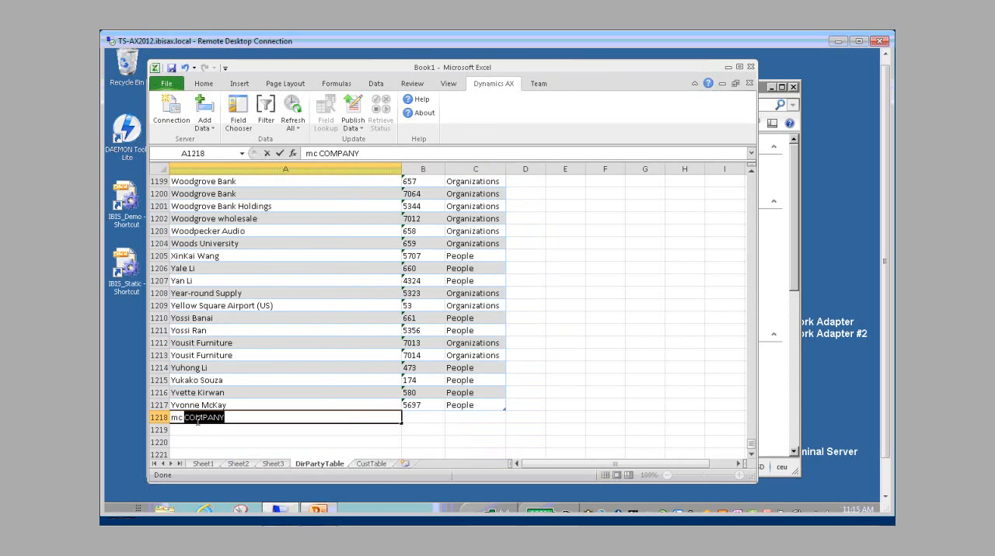
text(pany)
key(Tab)
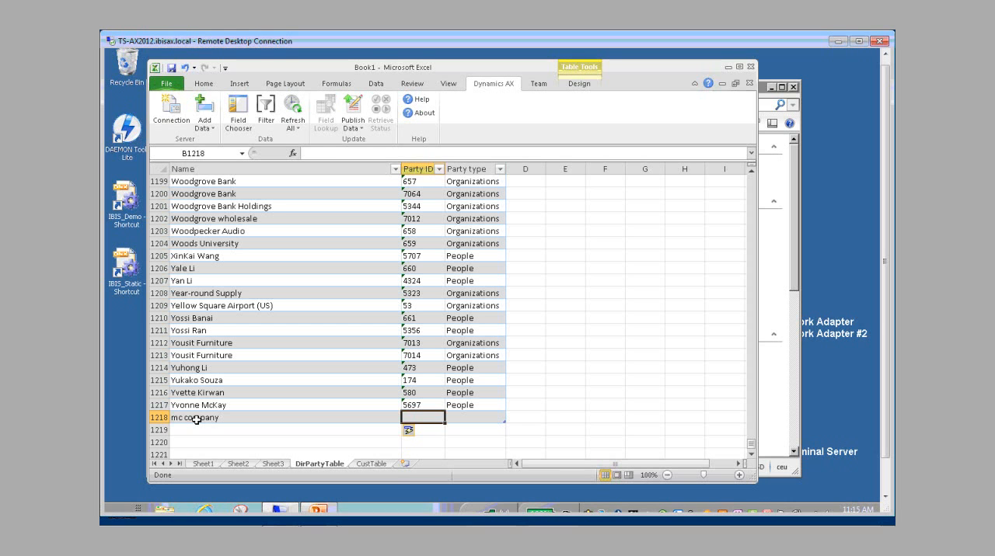
text(9000)
key(Tab)
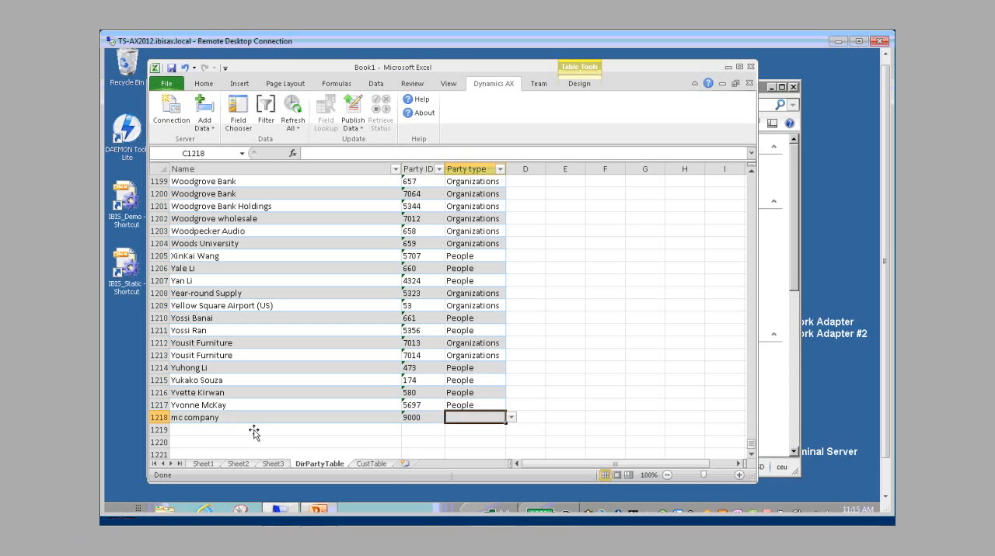
click(512, 419)
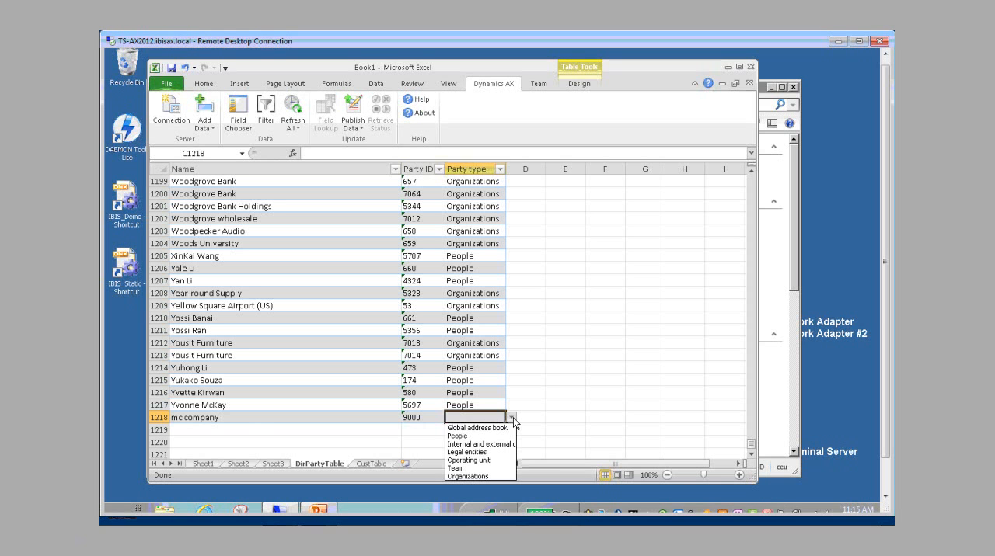
click(471, 476)
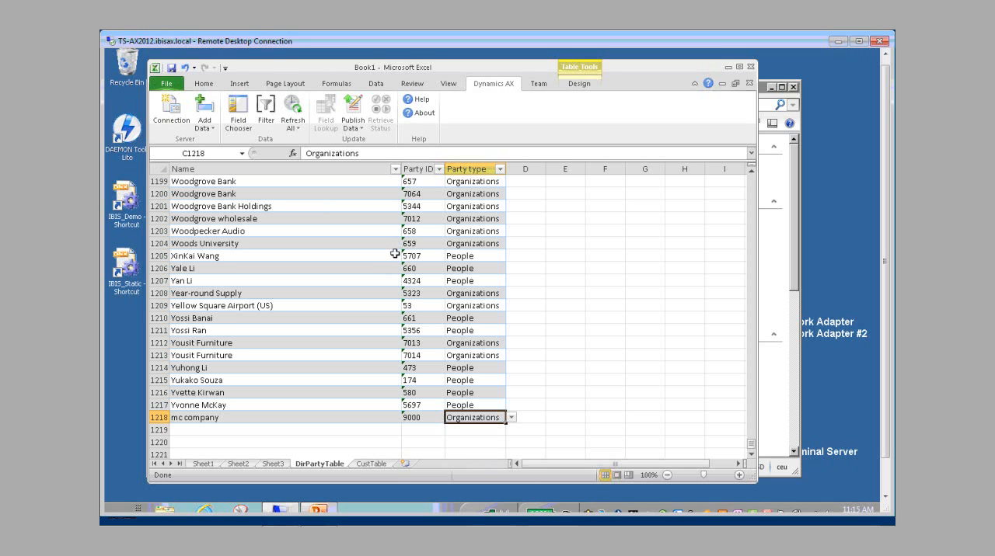
Step: Start a new row below the last CustTable record with currency USD and the customer account number
click(371, 464)
drag(753, 239, 751, 388)
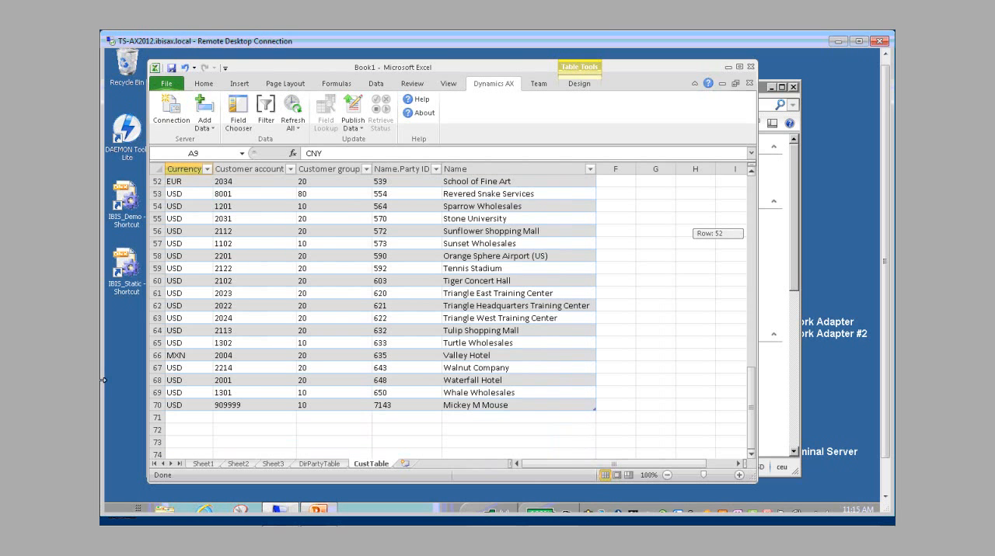
click(191, 420)
text(USD)
key(Tab)
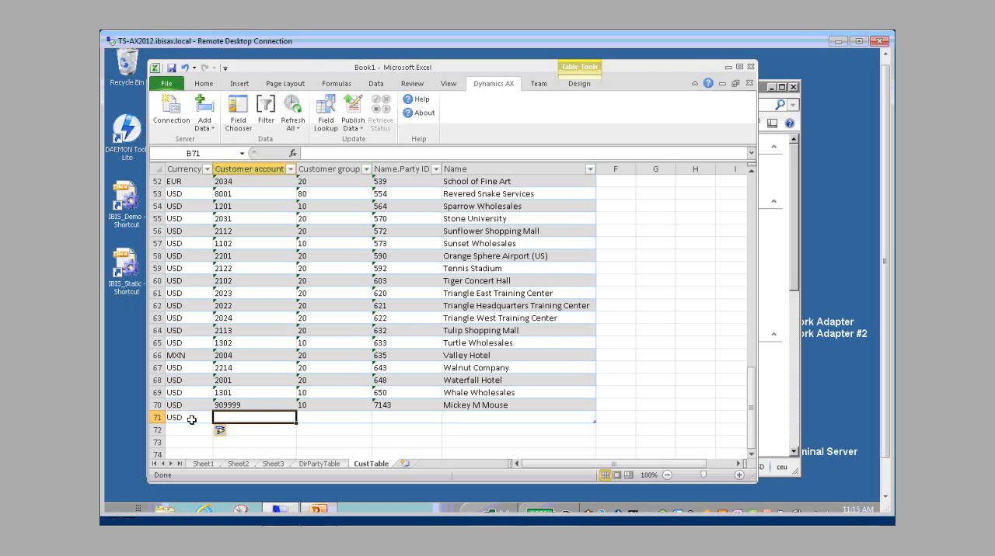
text(900001)
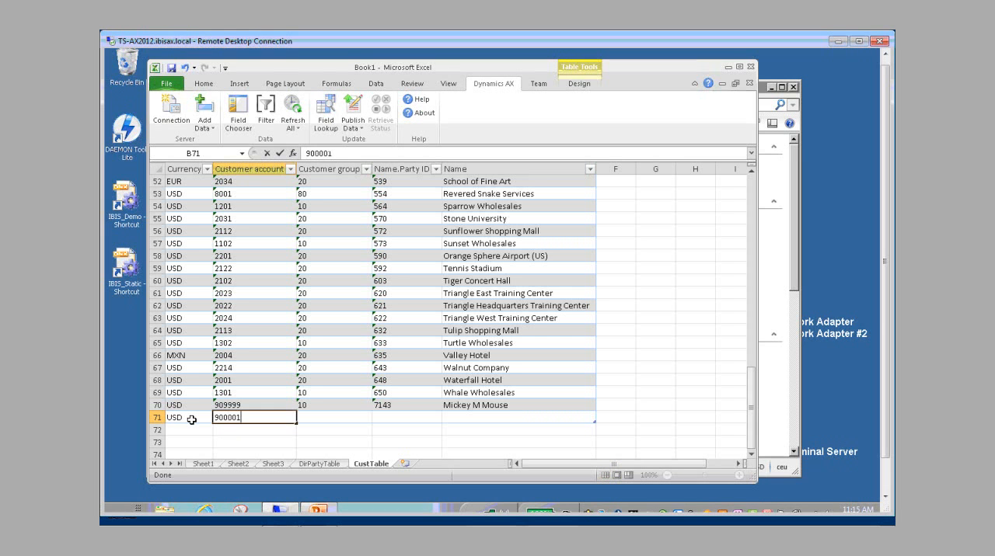
key(Tab)
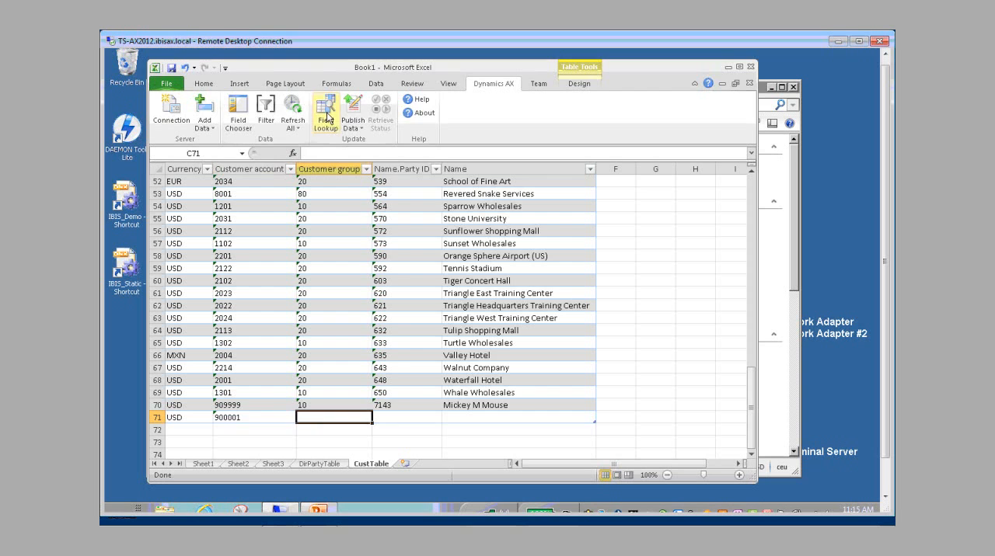
Step: Look up the customer group for the new CustTable row and choose 20, Major Customers
click(326, 113)
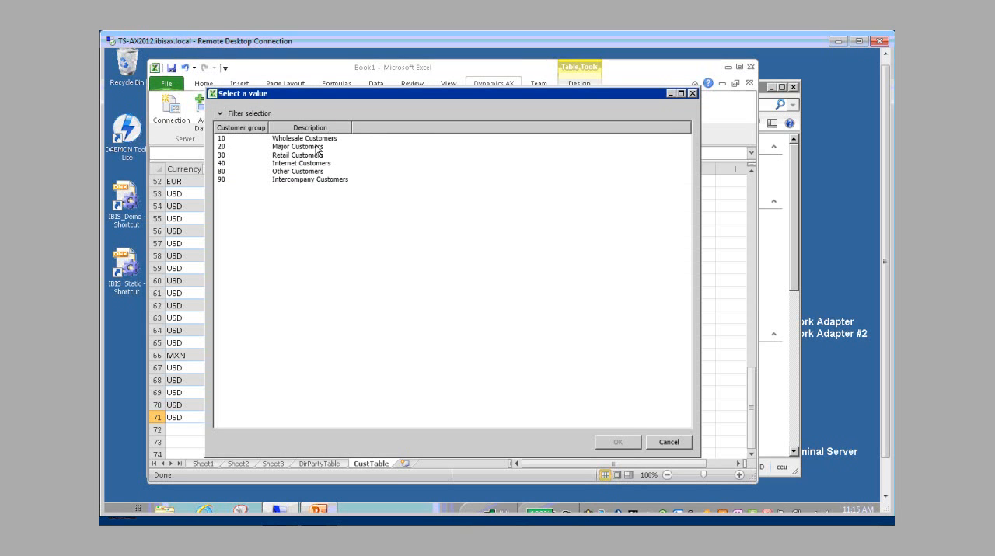
click(316, 147)
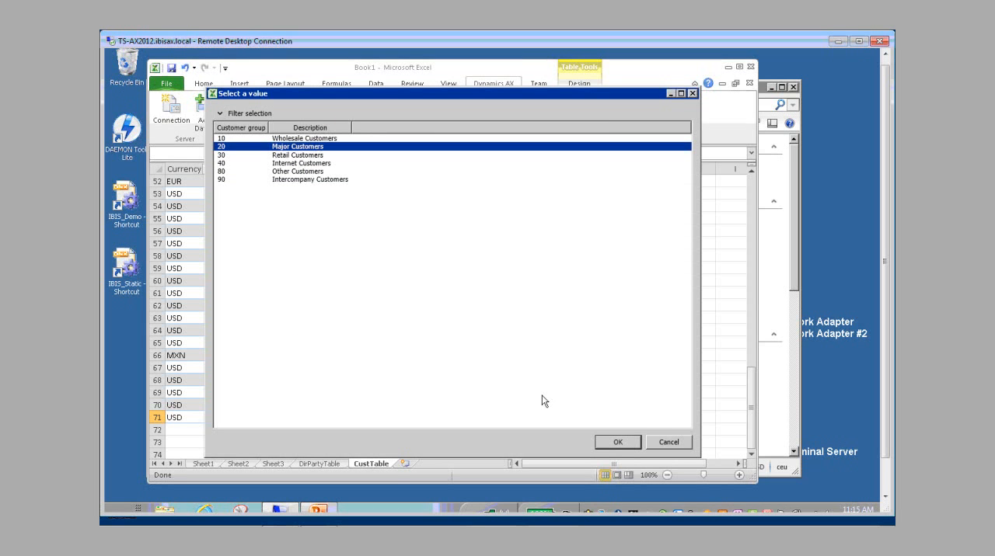
click(598, 439)
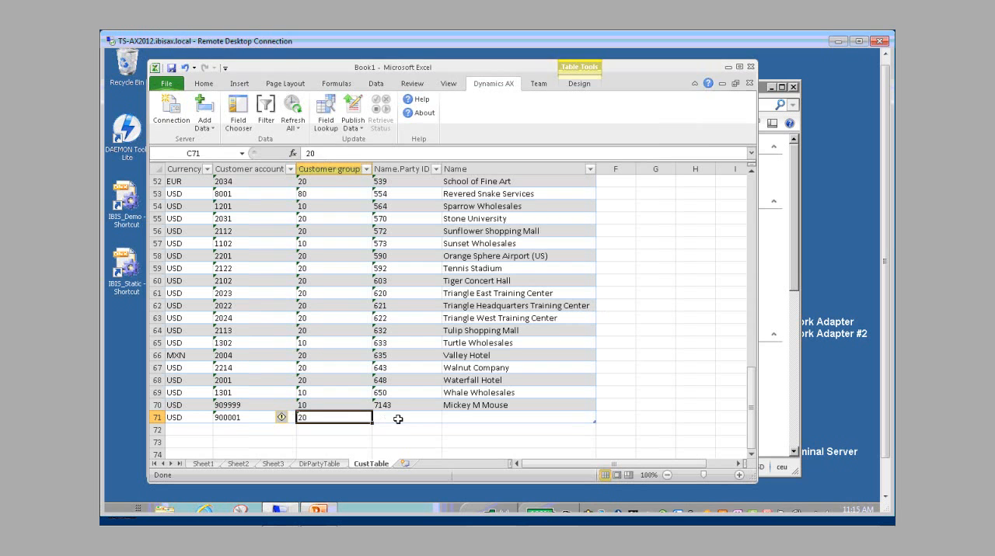
Step: Complete the new CustTable row with the matching party ID and the name MC COMPANY
click(398, 419)
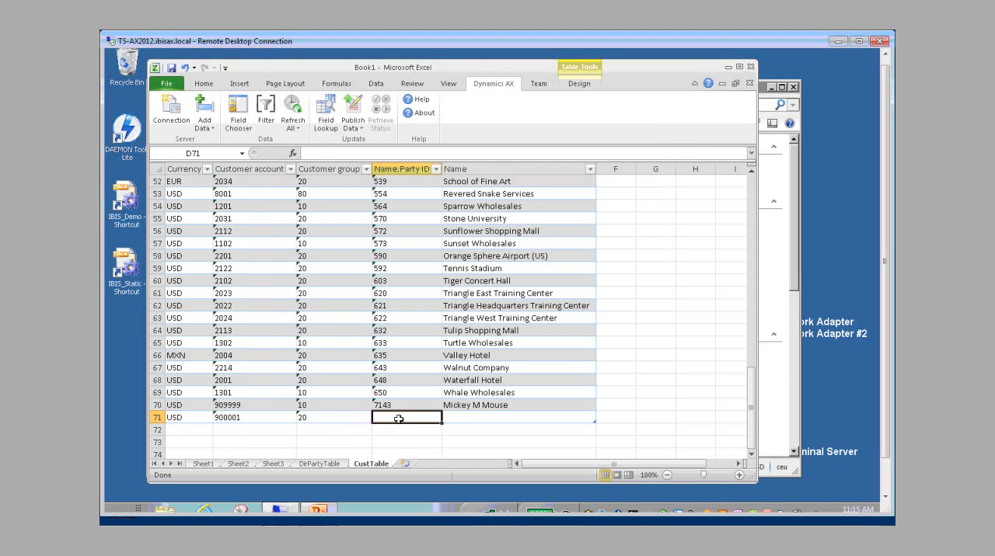
text(9000)
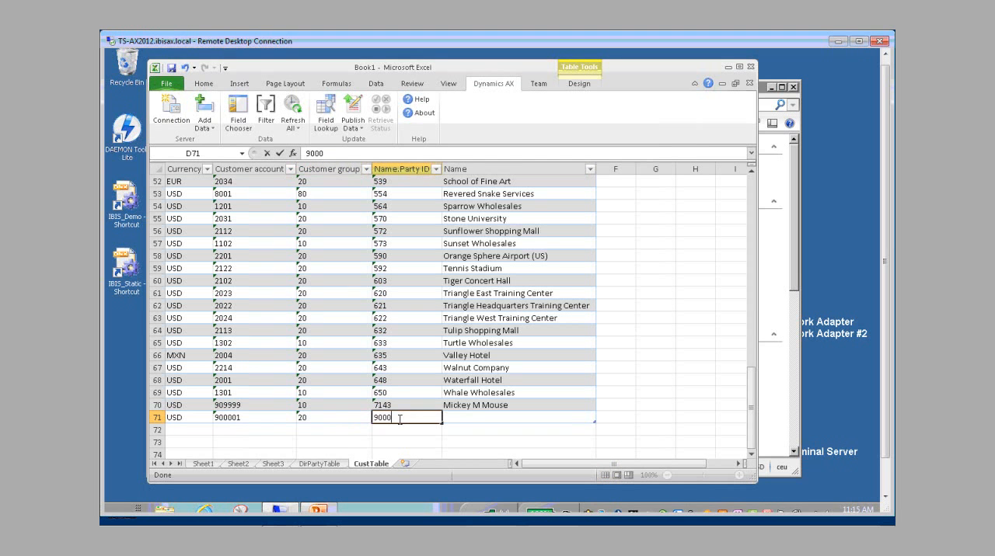
key(Tab)
text(MC)
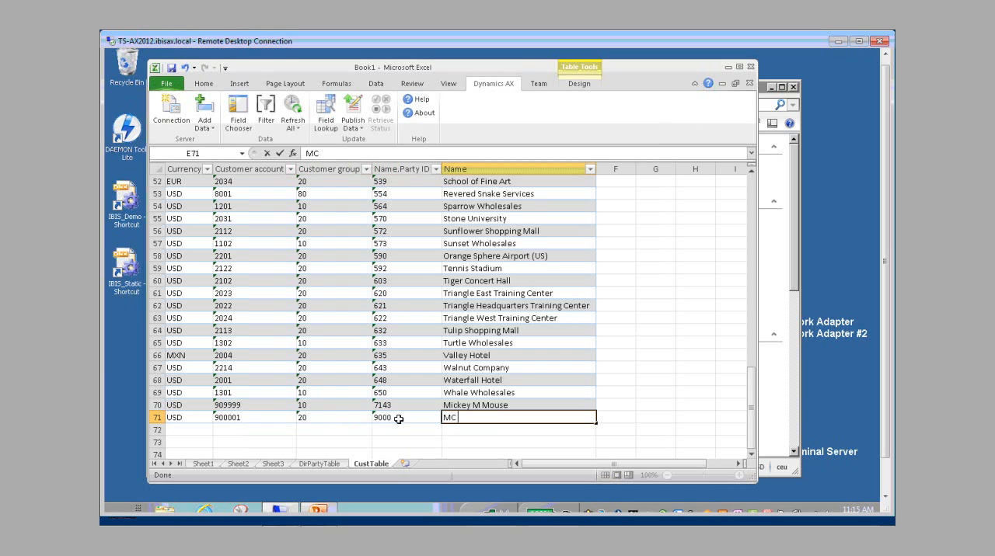
text( COMPANY)
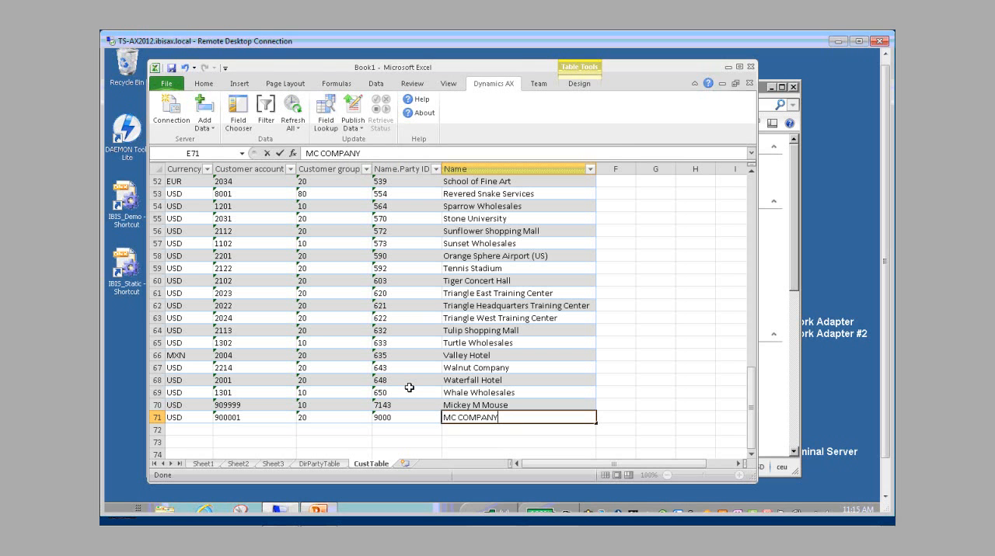
click(409, 389)
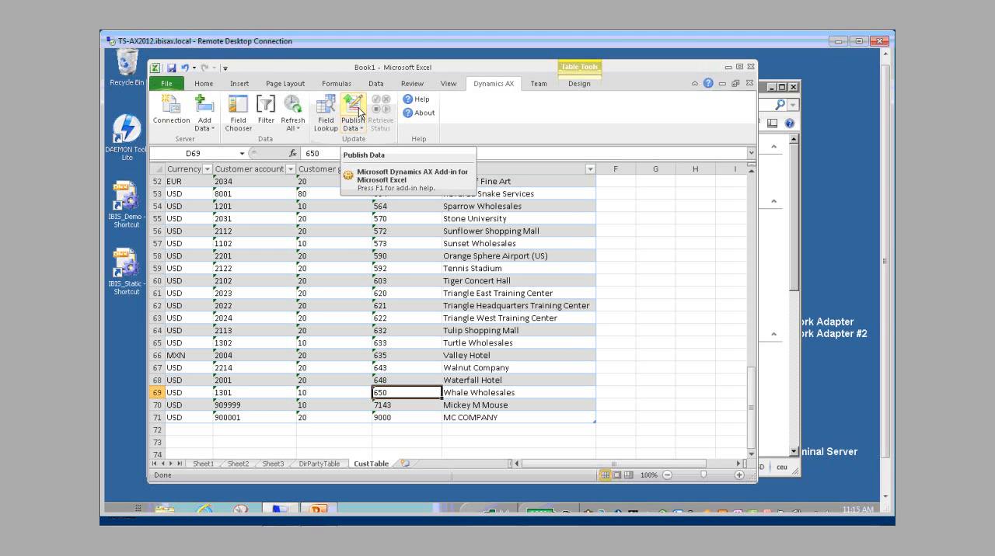
Step: Change the publish options so that DirPartyTable is published before CustTable
click(361, 131)
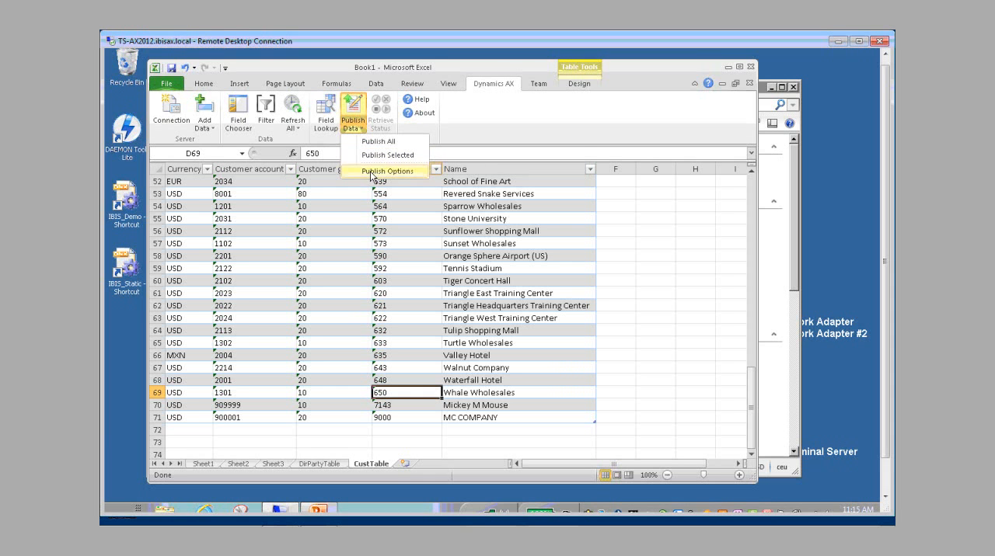
click(372, 172)
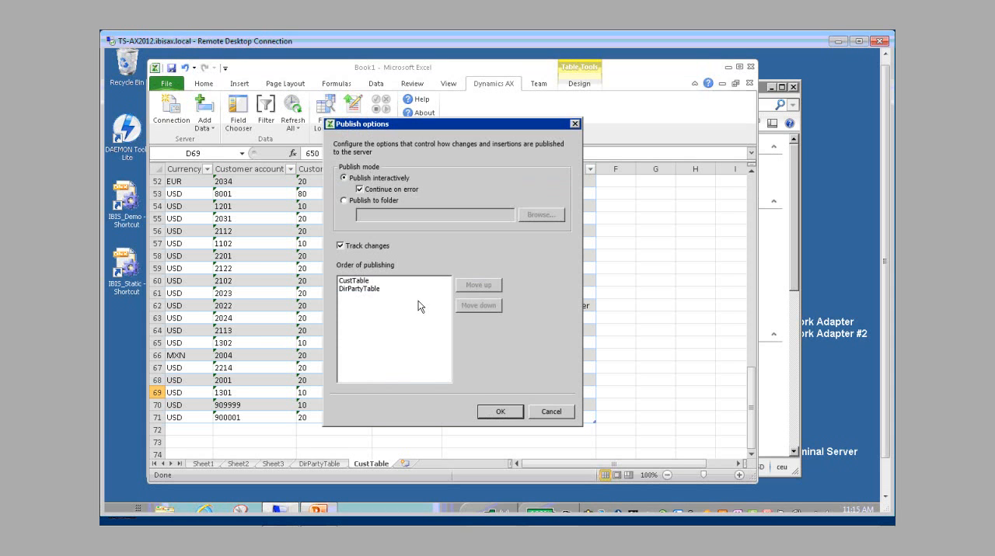
click(358, 282)
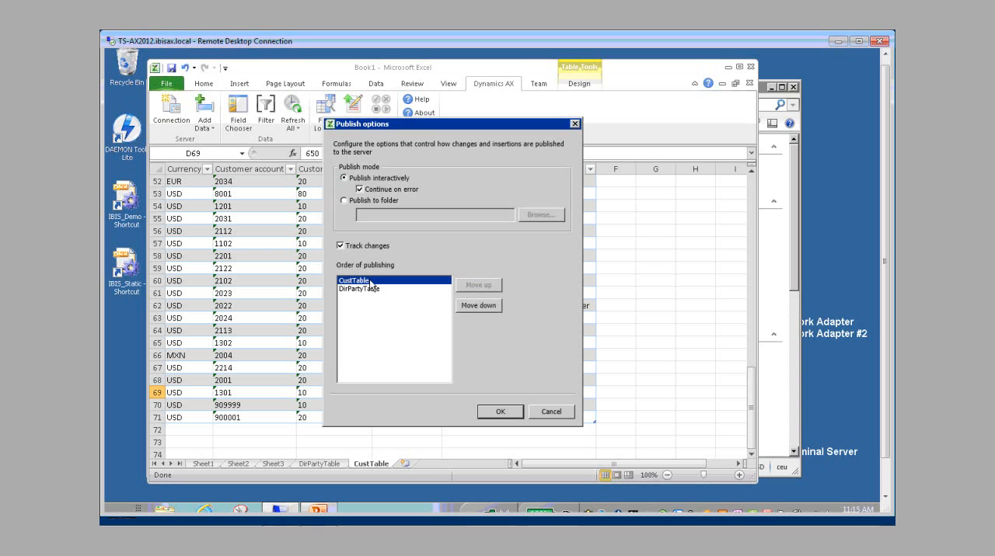
click(468, 304)
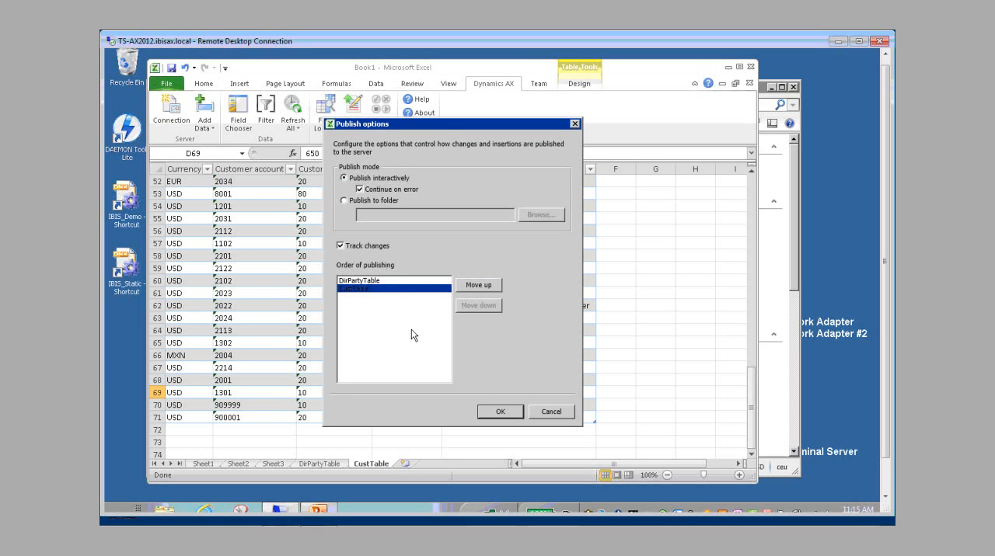
click(403, 283)
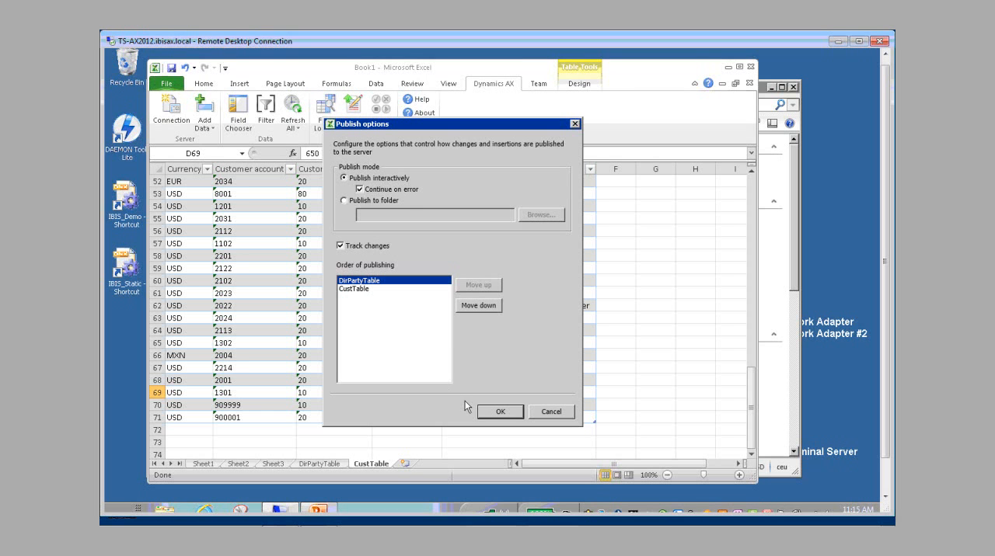
click(496, 412)
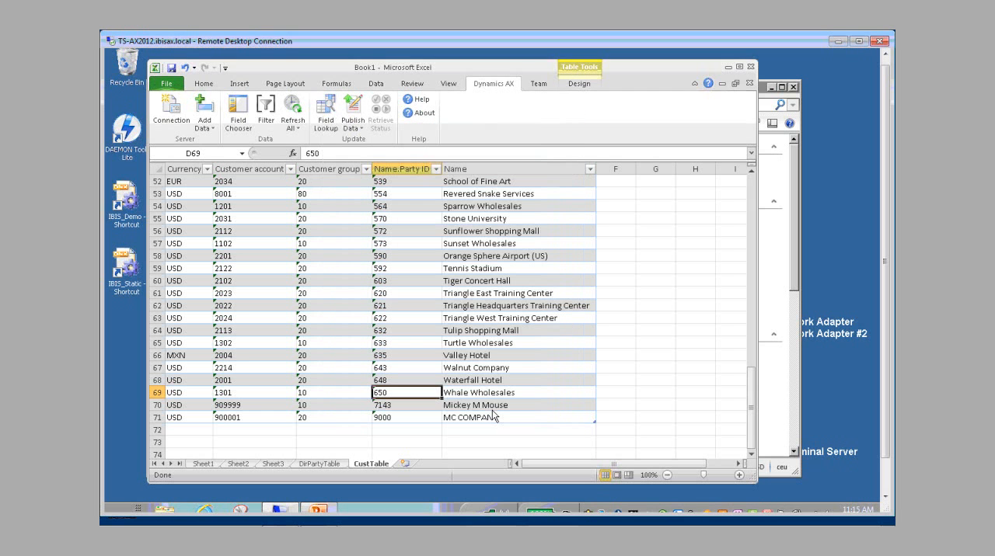
Step: Publish the workbook data to Dynamics AX and review the publishing status details down to CustTable
click(353, 109)
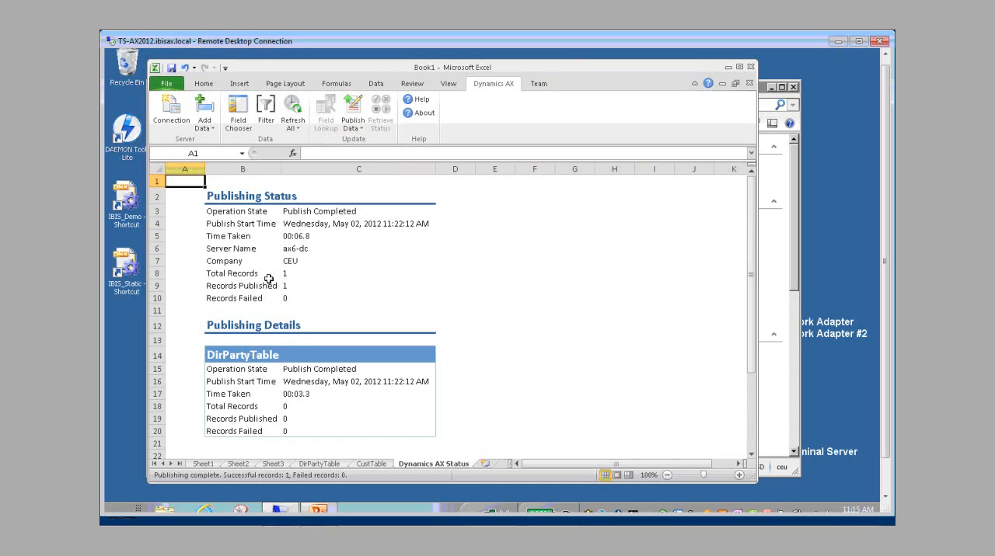
click(502, 394)
scroll(502, 394, down, 6)
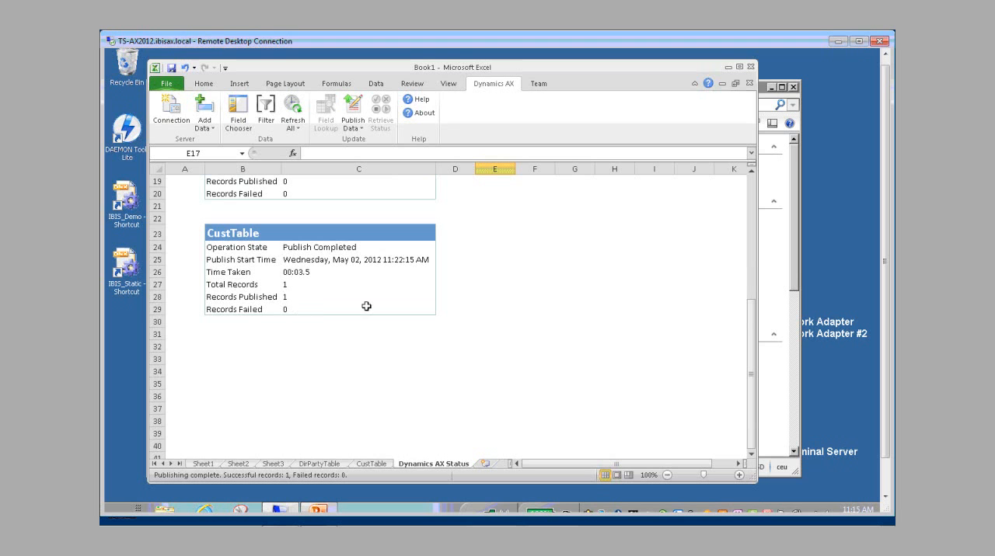
Step: Switch to Dynamics AX, filter all customers by the new customer account number, and return to the Sales and marketing area page
click(727, 68)
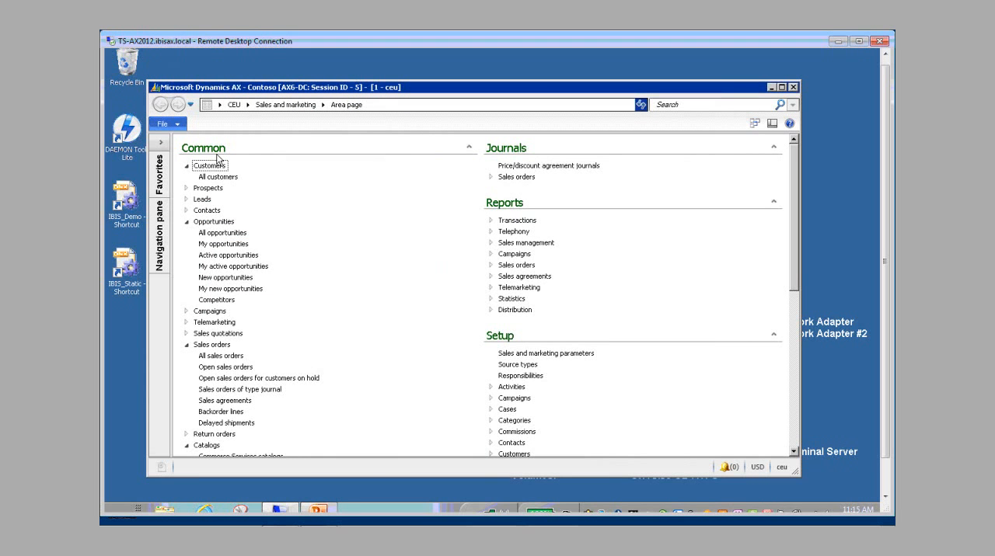
click(218, 178)
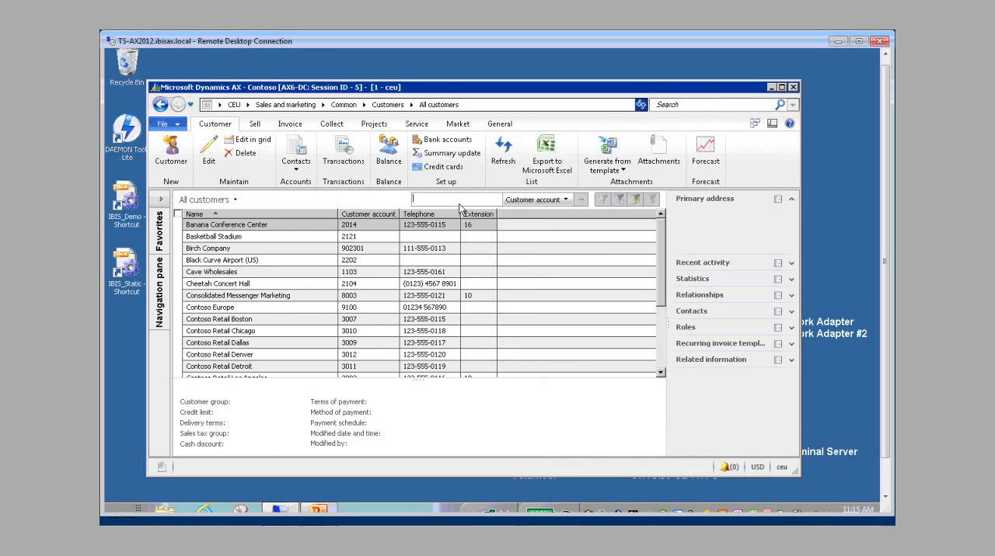
text(900001)
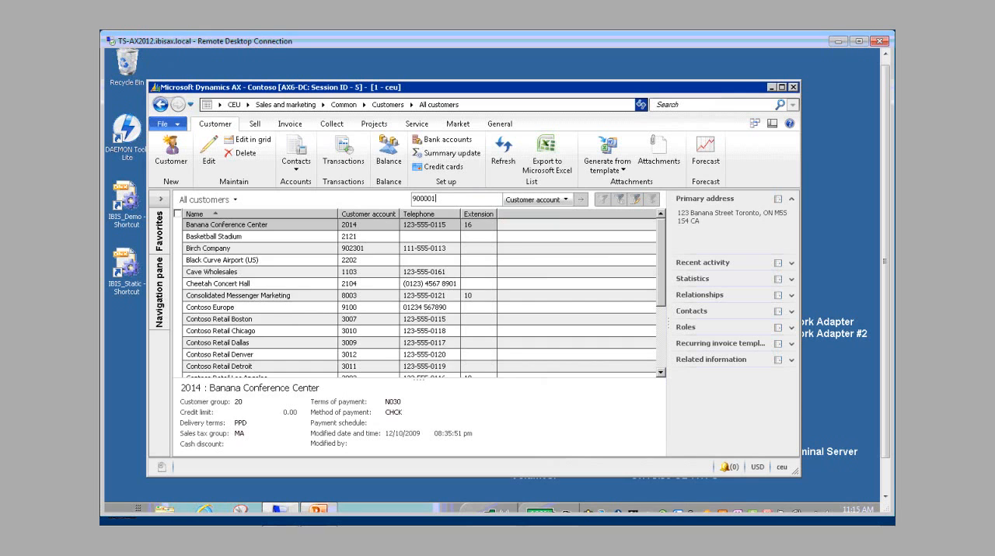
key(Return)
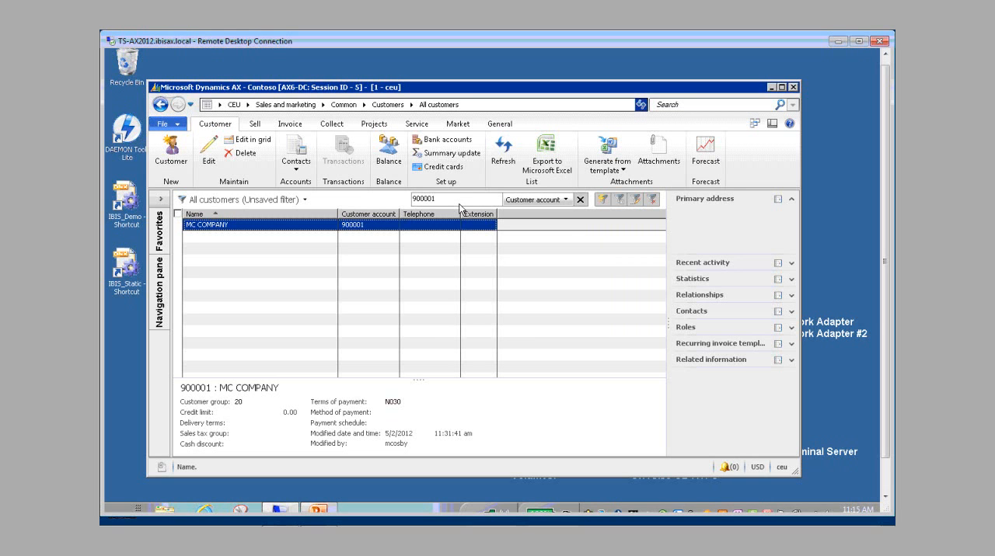
click(274, 110)
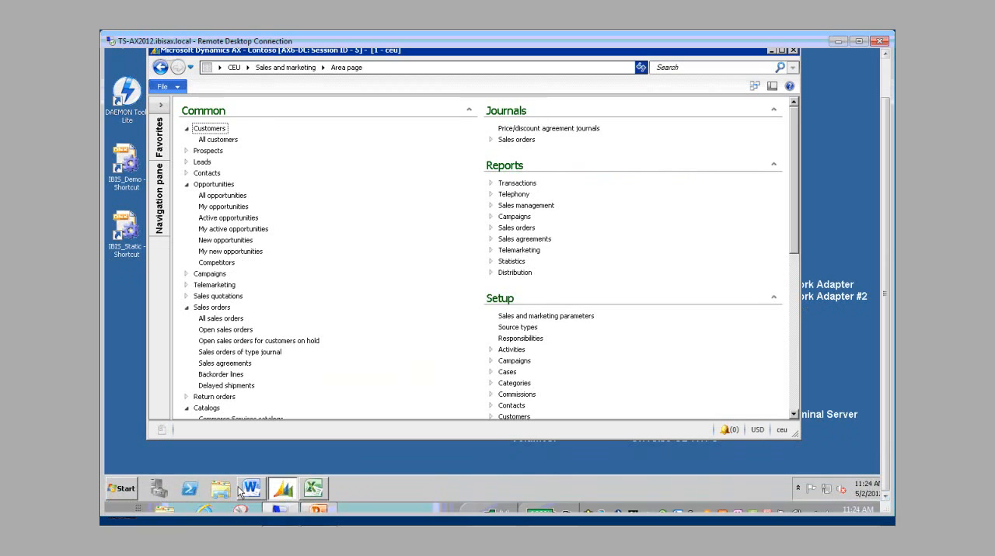
Step: Open the Sales Order Word document from the Documents library and display its Dynamics AX add-in commands
click(216, 490)
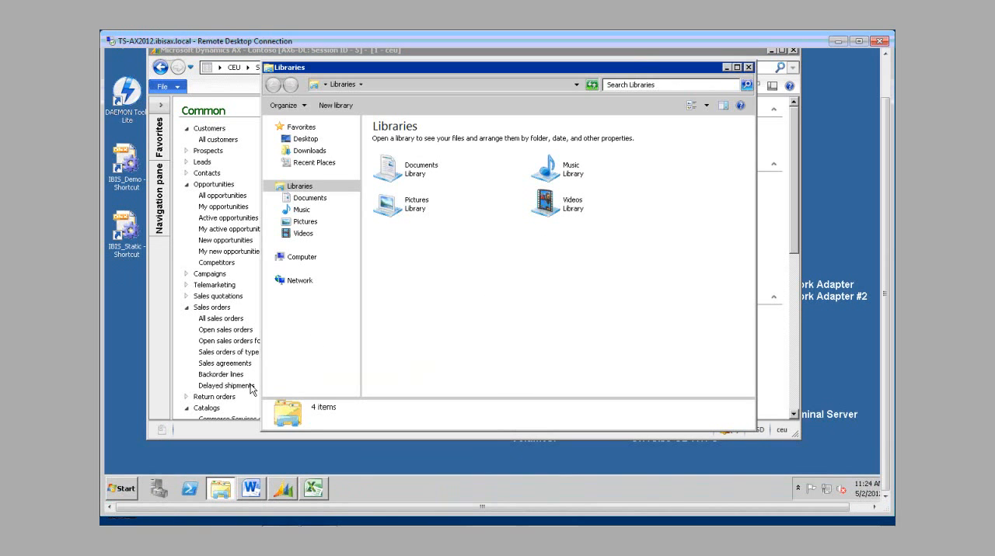
double_click(418, 169)
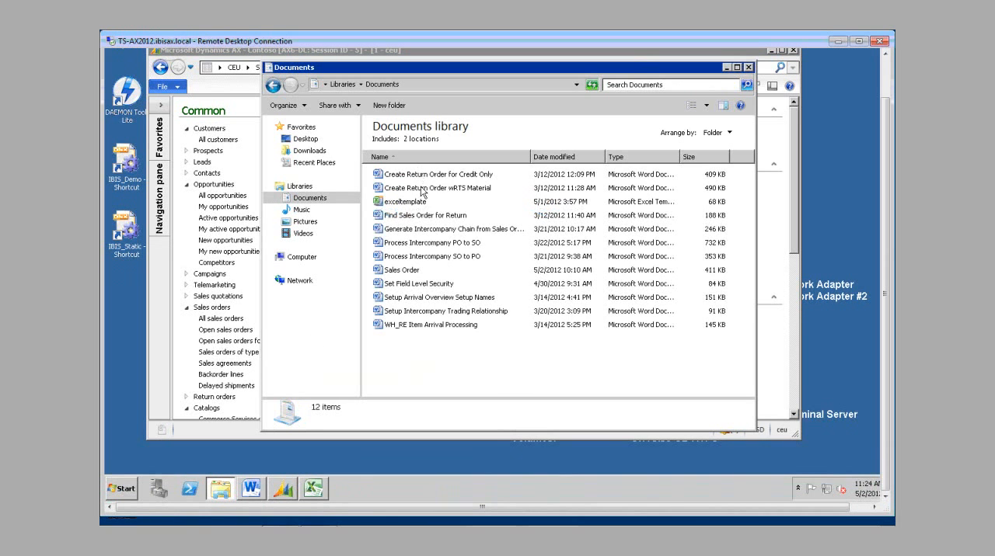
click(406, 272)
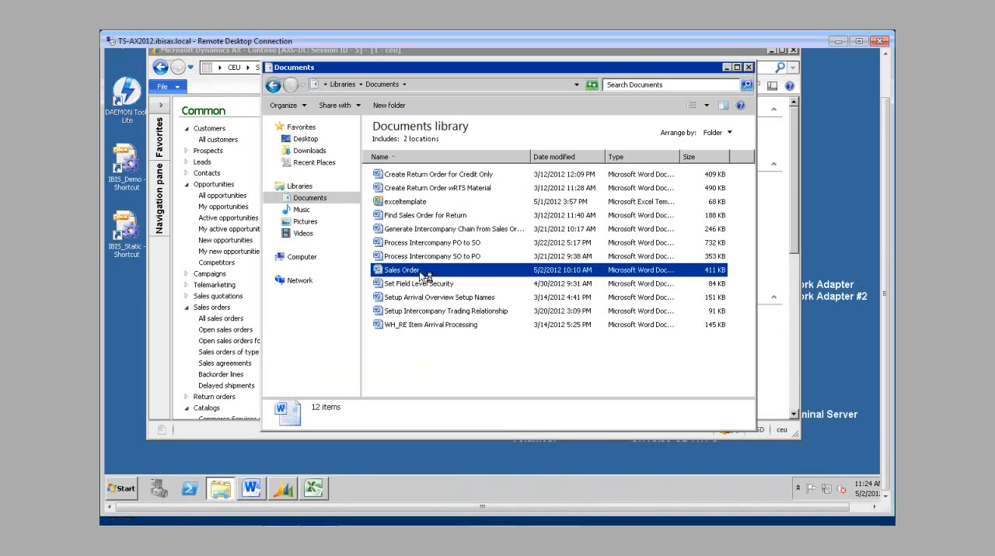
double_click(420, 270)
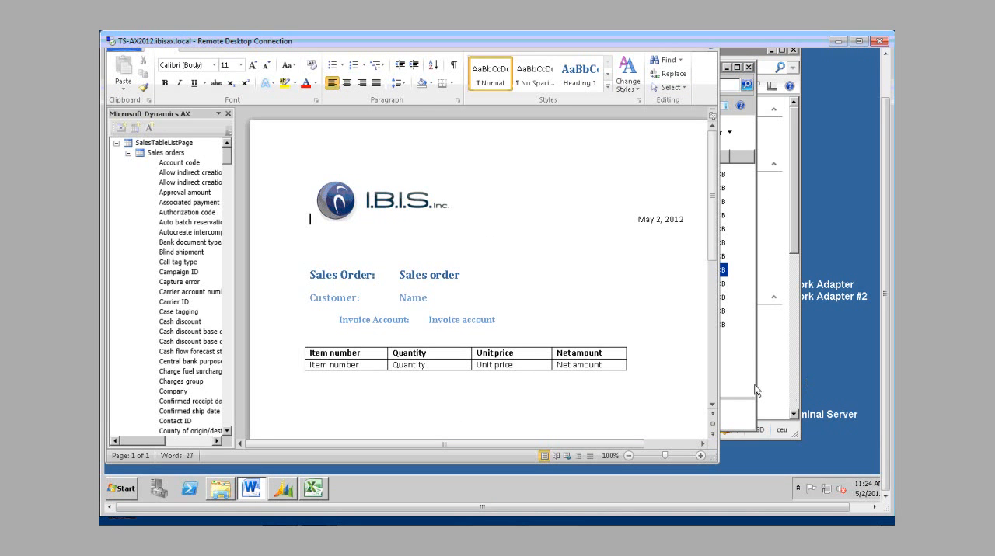
click(743, 150)
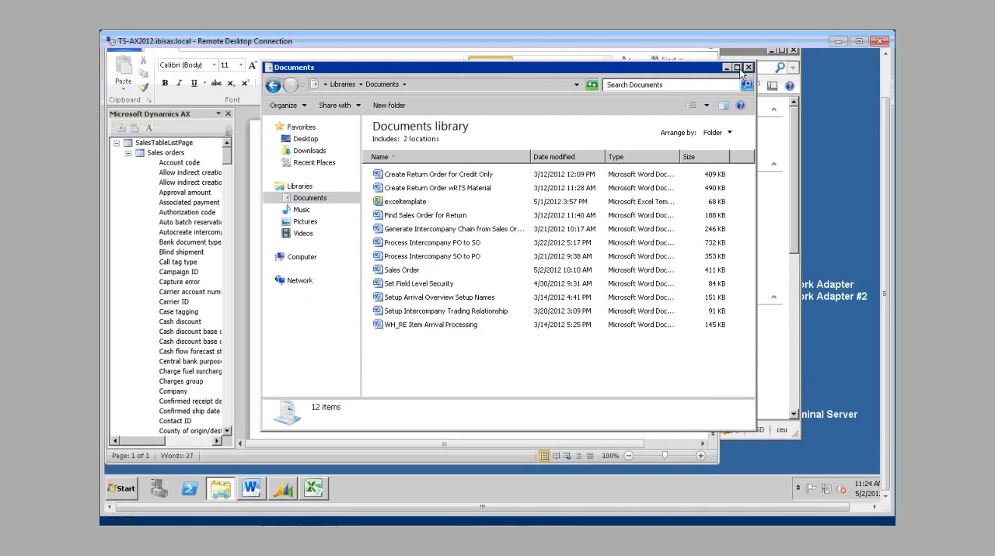
click(229, 171)
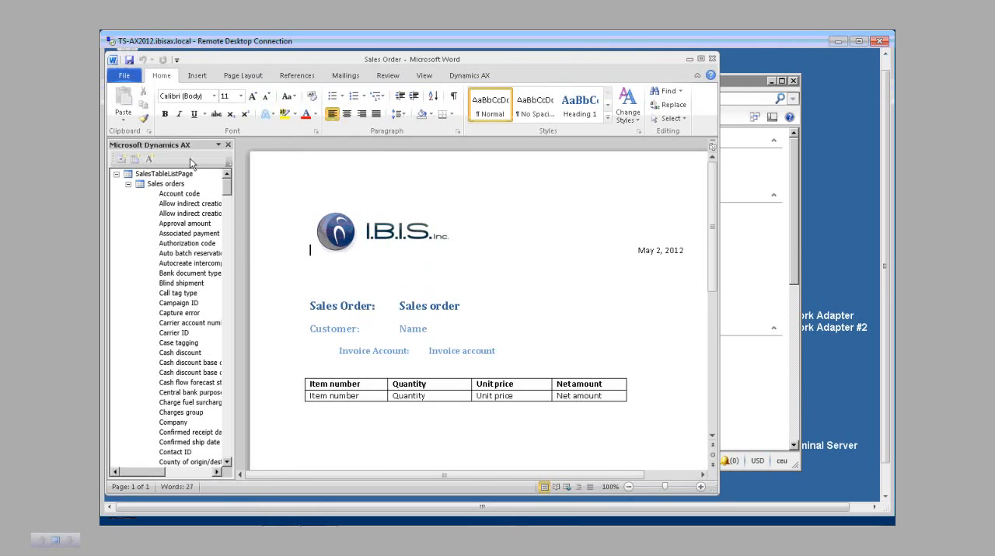
click(469, 76)
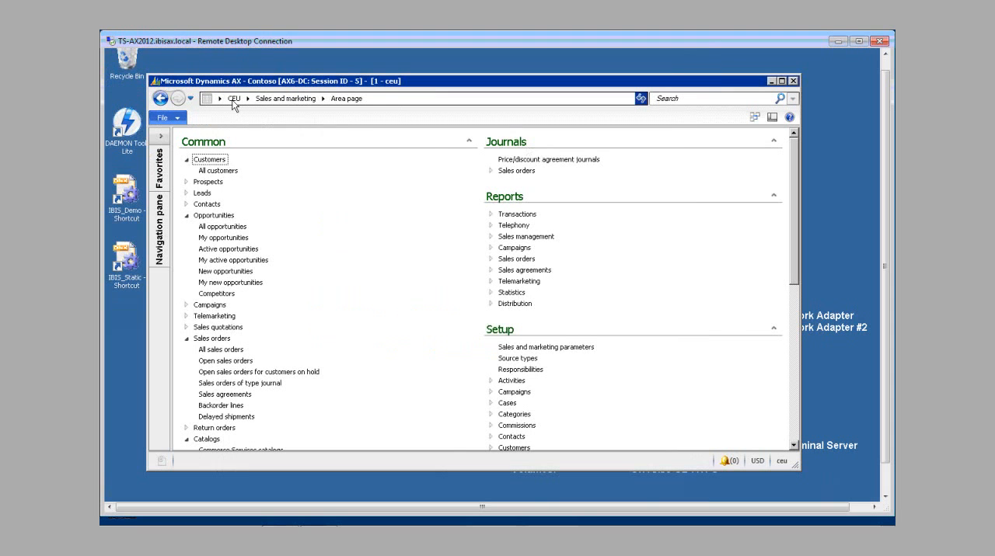
Step: Switch to Dynamics AX and open the document data sources list in Organization administration
click(247, 99)
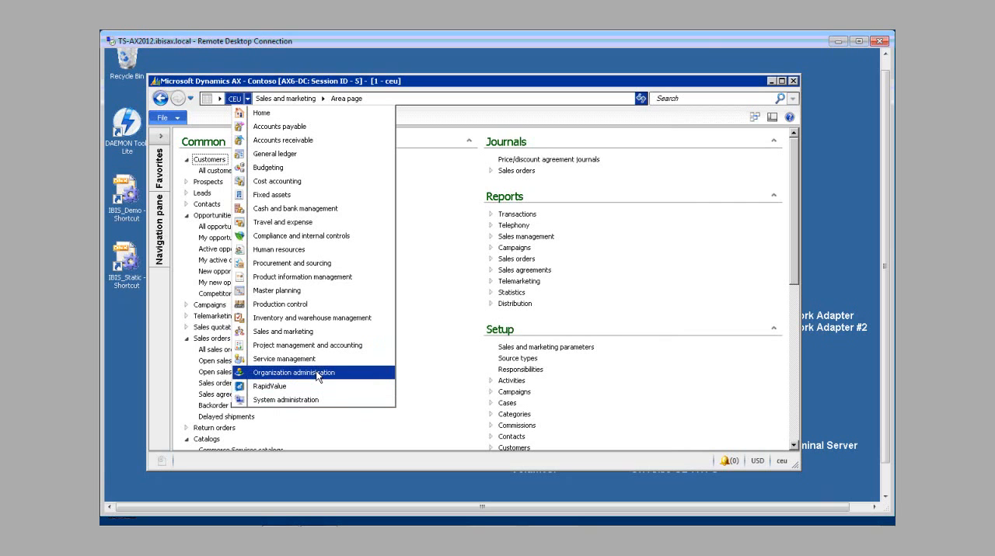
click(294, 372)
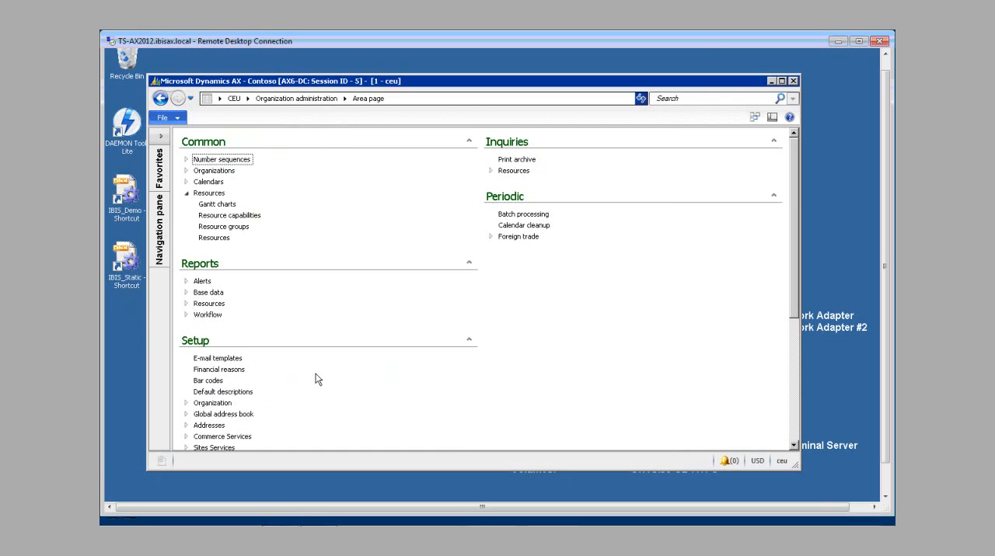
scroll(317, 379, down, 5)
click(215, 371)
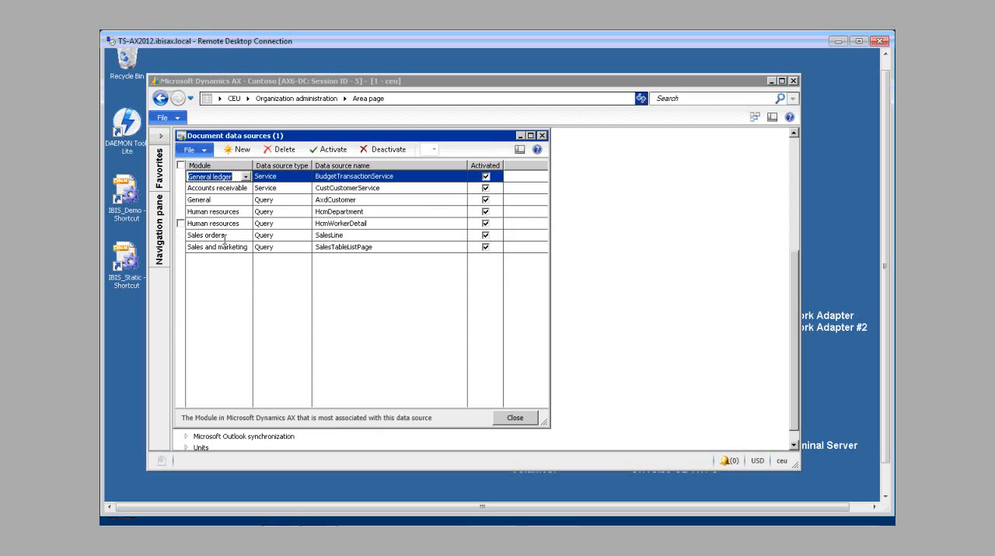
Step: Try adding a document data source with module Sales orders and type Query, and close the document data sources list
click(243, 150)
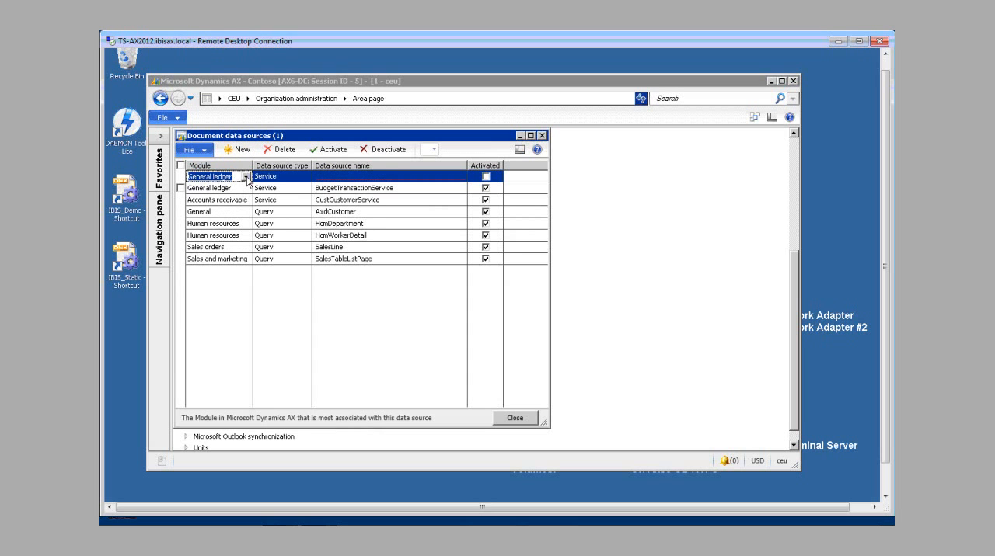
text(SAles)
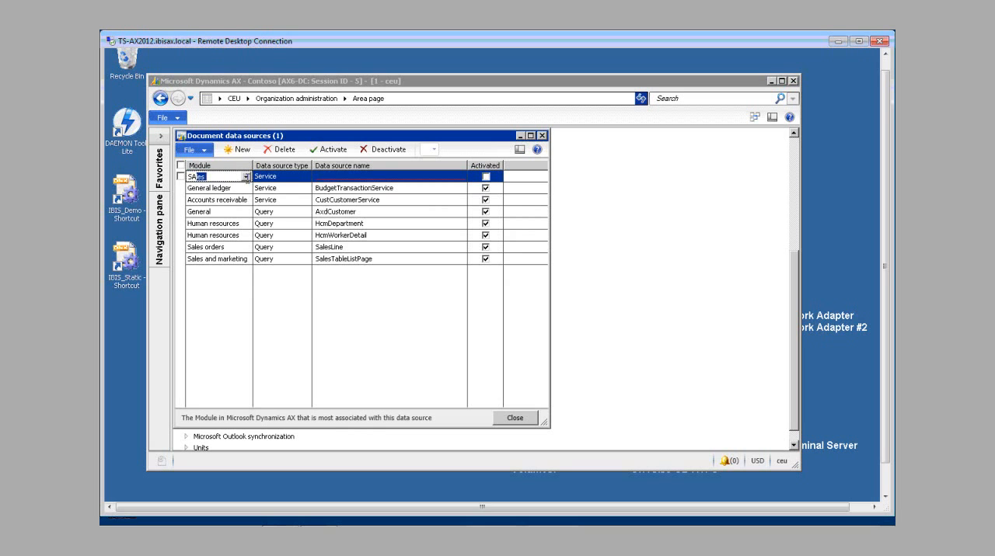
click(246, 177)
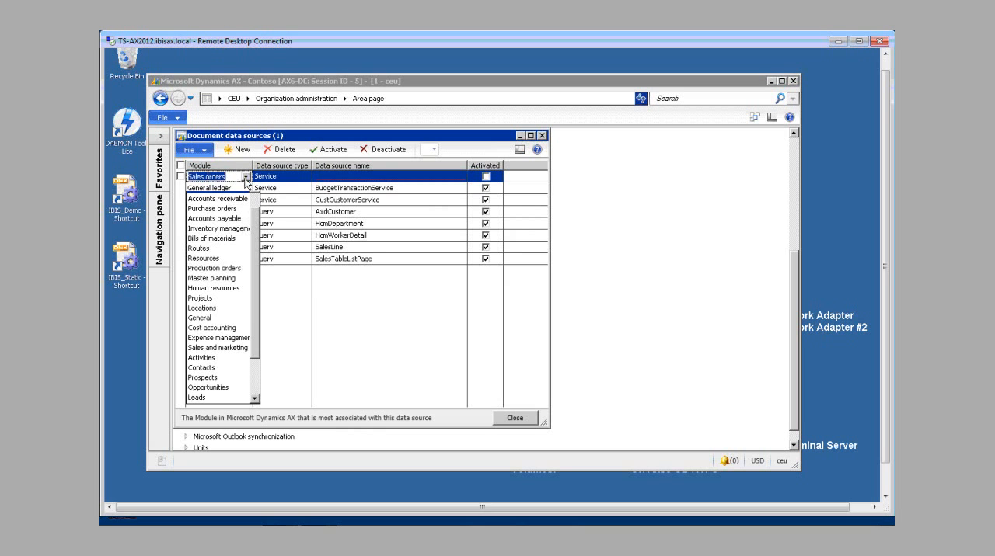
click(242, 191)
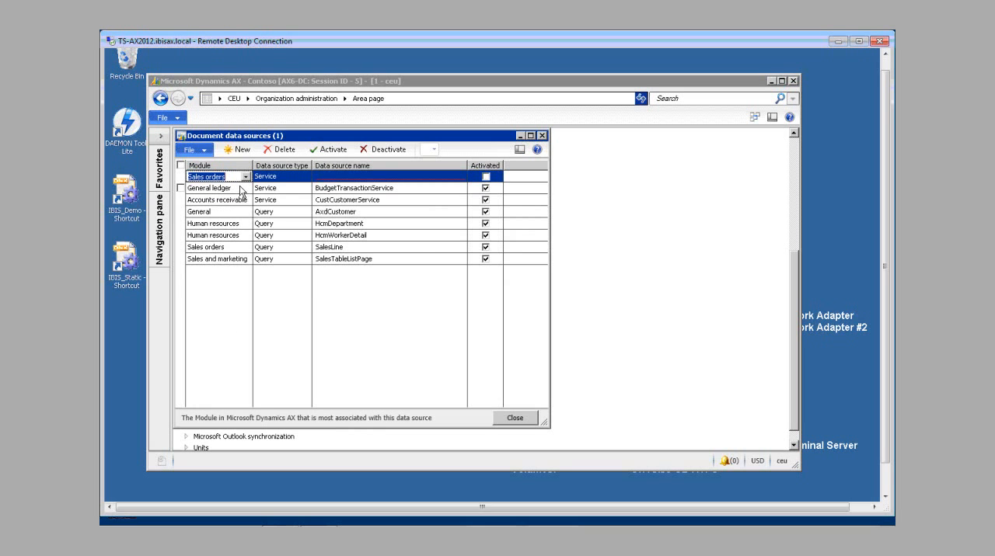
key(Tab)
click(306, 177)
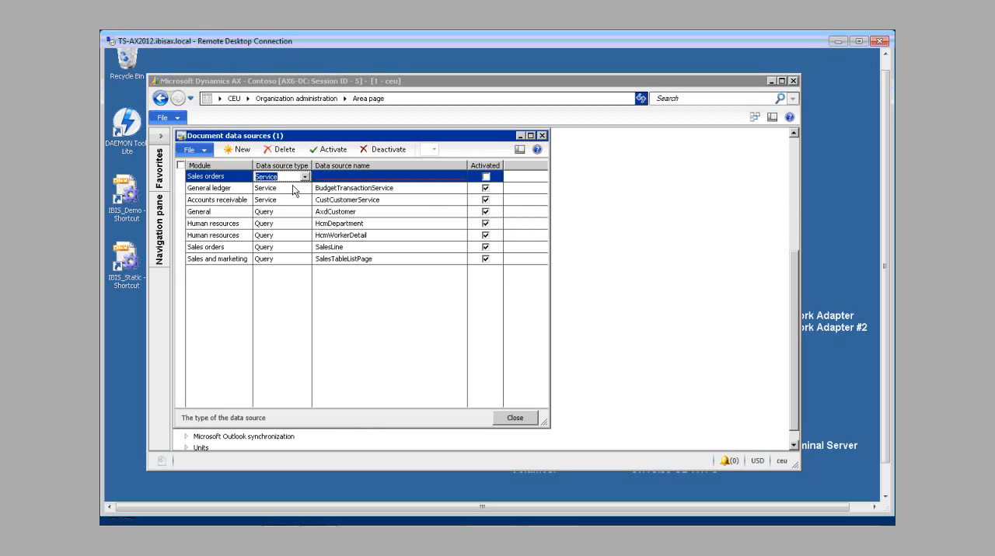
click(285, 200)
click(328, 176)
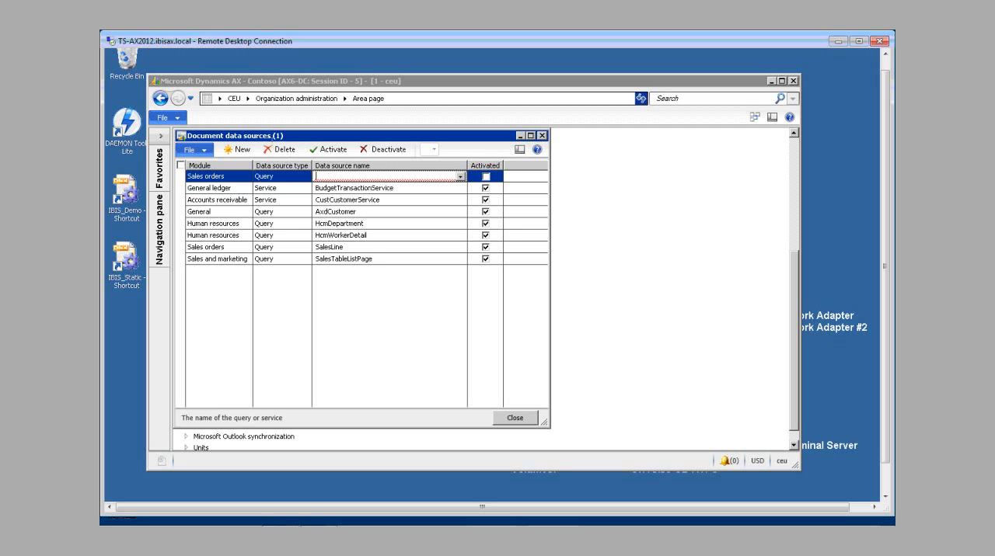
click(515, 417)
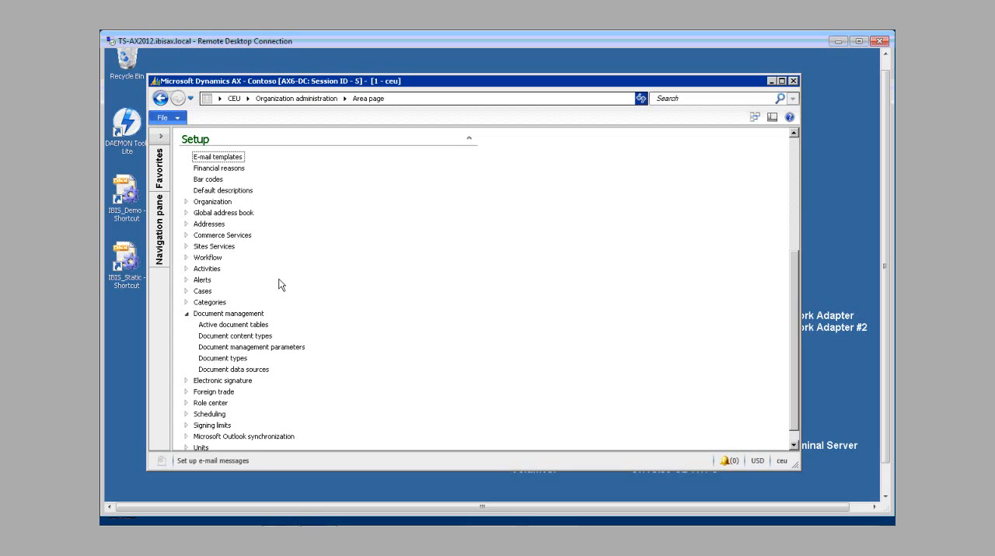
Step: Switch to the Sales Order Word document and examine the available Dynamics AX fields, including those under Order lines
click(883, 483)
click(251, 488)
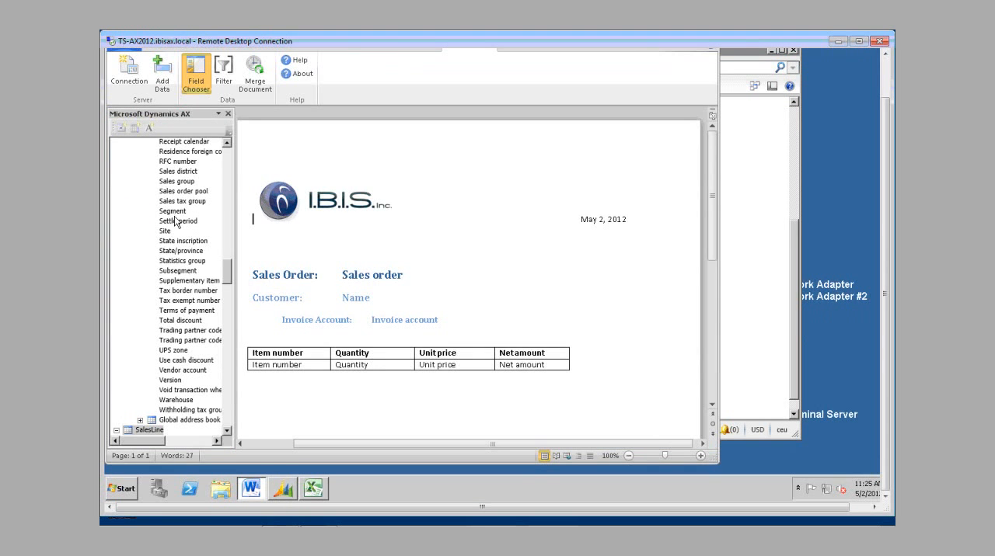
click(227, 159)
click(227, 160)
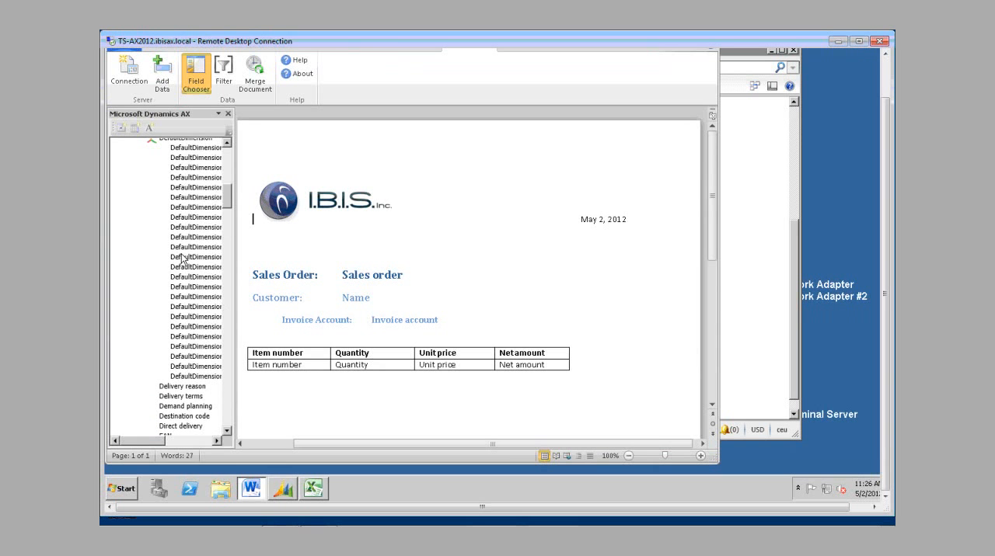
click(229, 426)
click(229, 426)
click(230, 426)
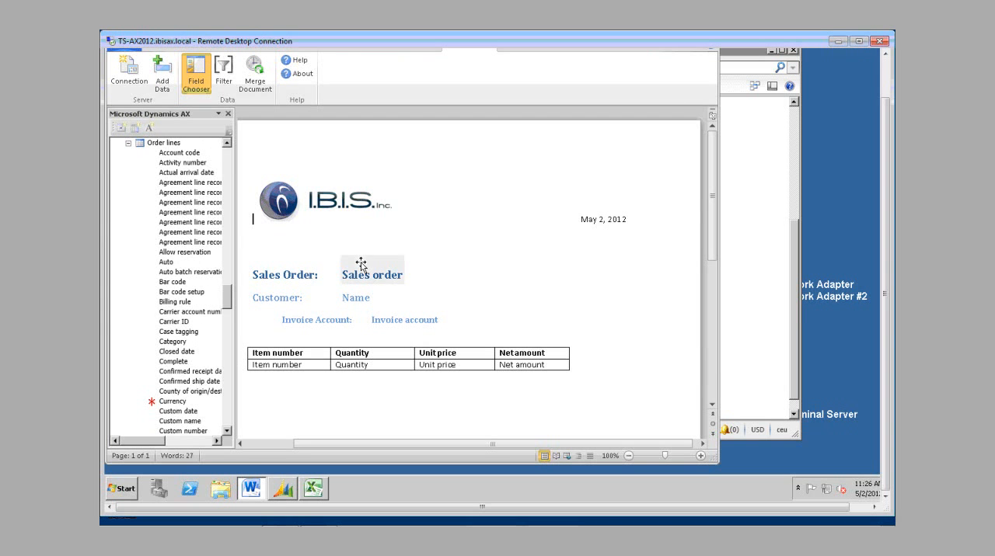
click(227, 154)
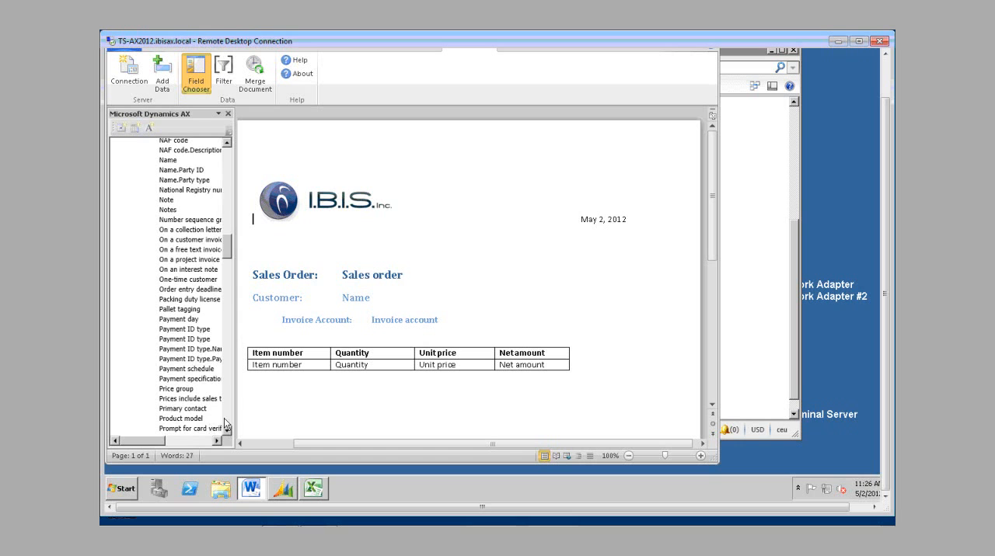
click(261, 275)
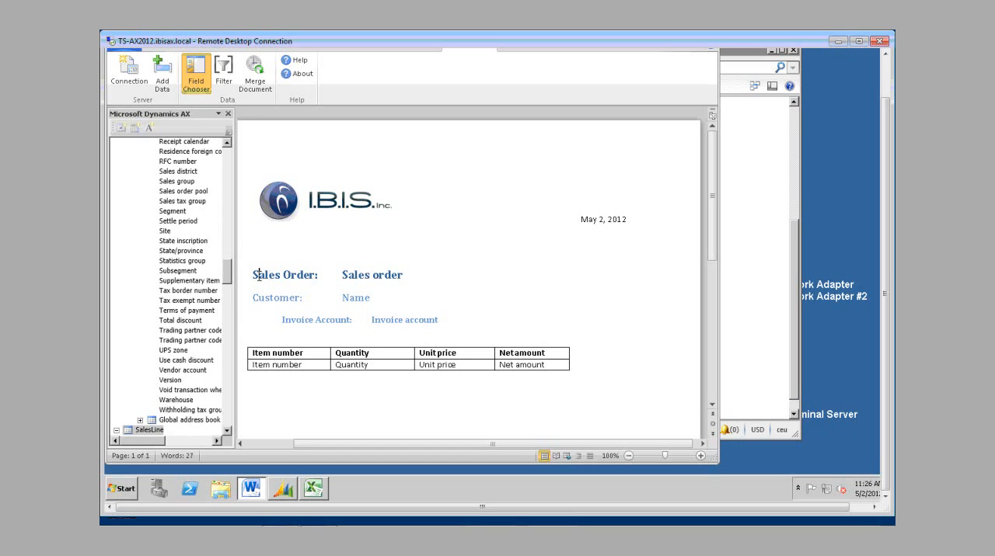
drag(253, 277, 292, 281)
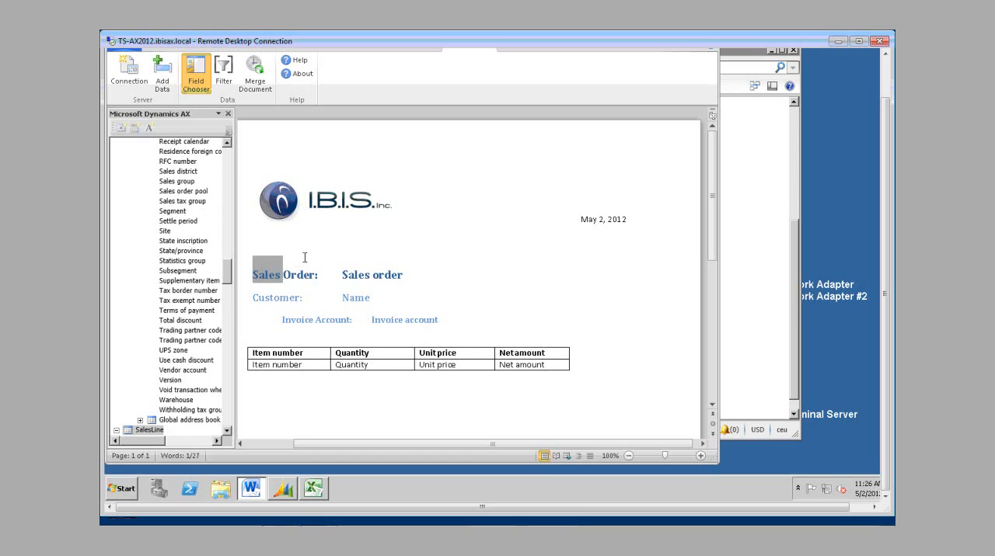
Step: Try inserting the Primary contact field at the company logo, and undo the insertion
click(330, 207)
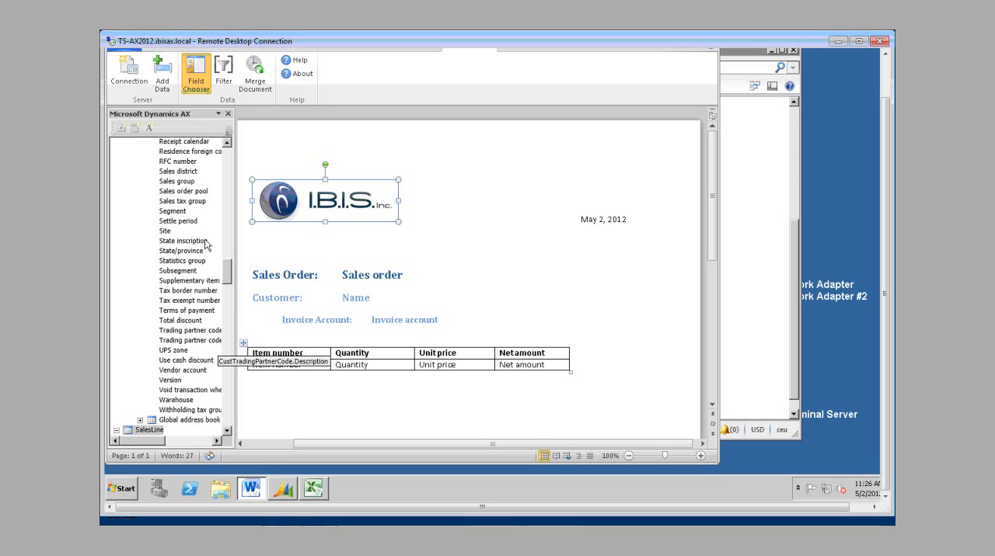
click(224, 165)
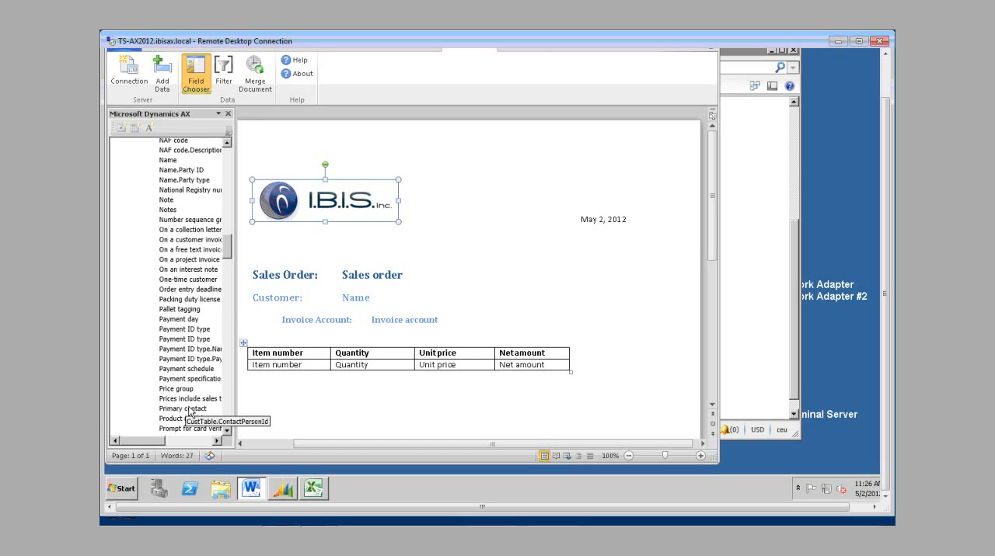
click(189, 411)
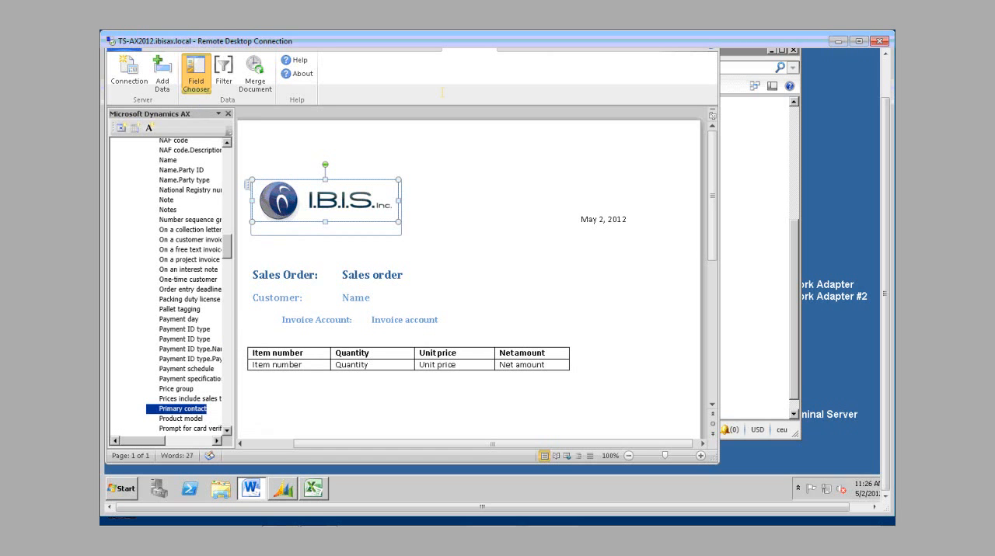
click(888, 72)
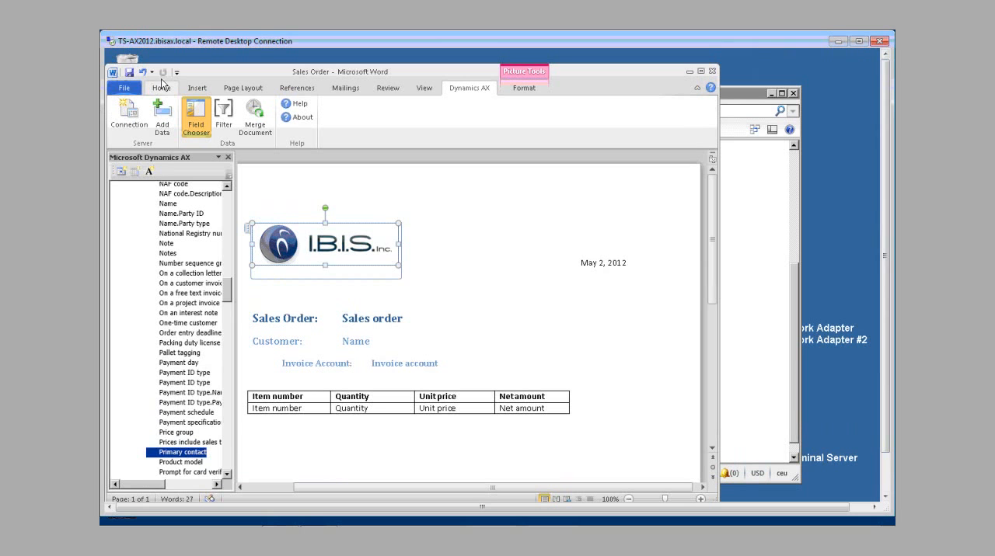
click(366, 342)
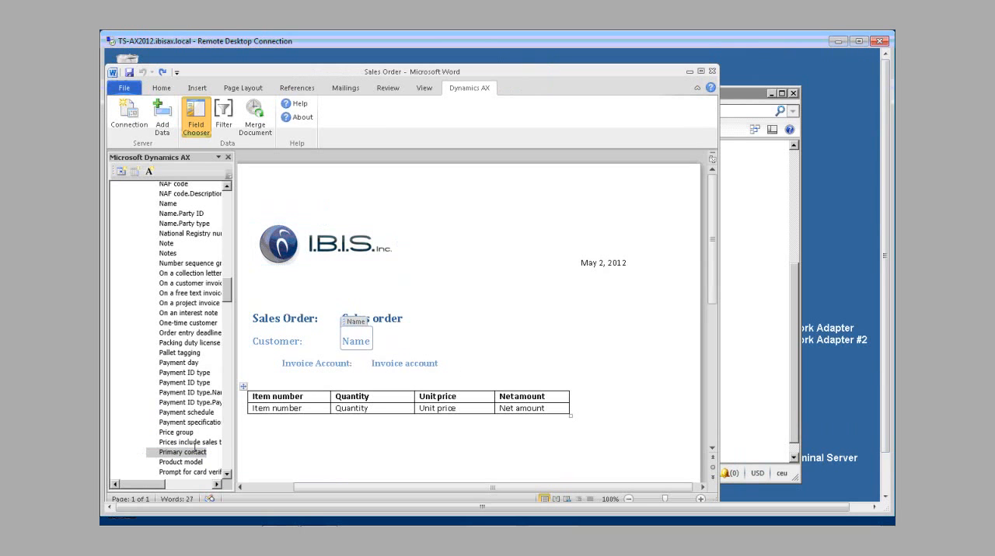
Step: Add a "Primary Contact:" line below the item table and insert the Primary contact field after the label
click(281, 474)
key(Return)
text(pRIMARY)
key(BackSpace)
key(BackSpace)
key(BackSpace)
key(BackSpace)
key(BackSpace)
key(BackSpace)
key(BackSpace)
text(Primary Contact:)
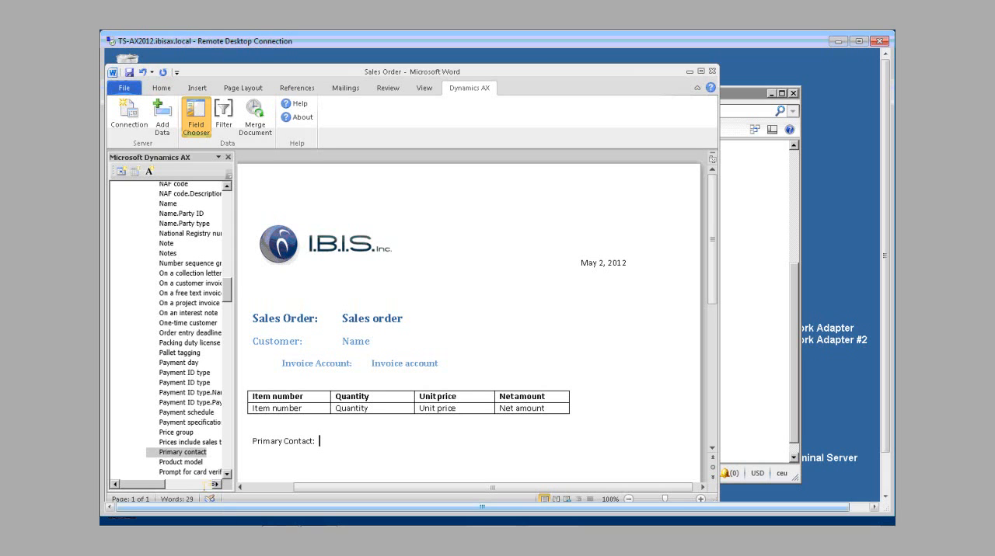
double_click(179, 453)
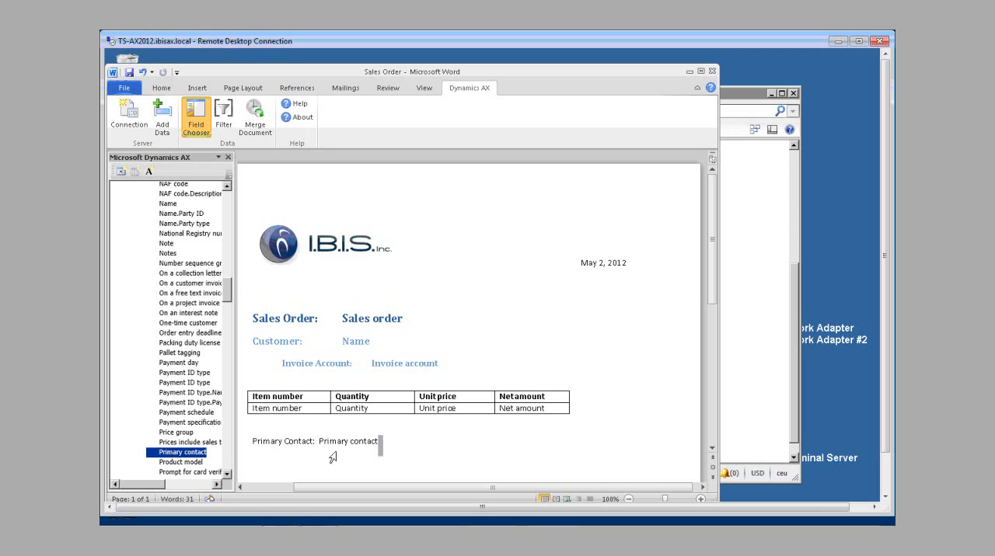
click(337, 446)
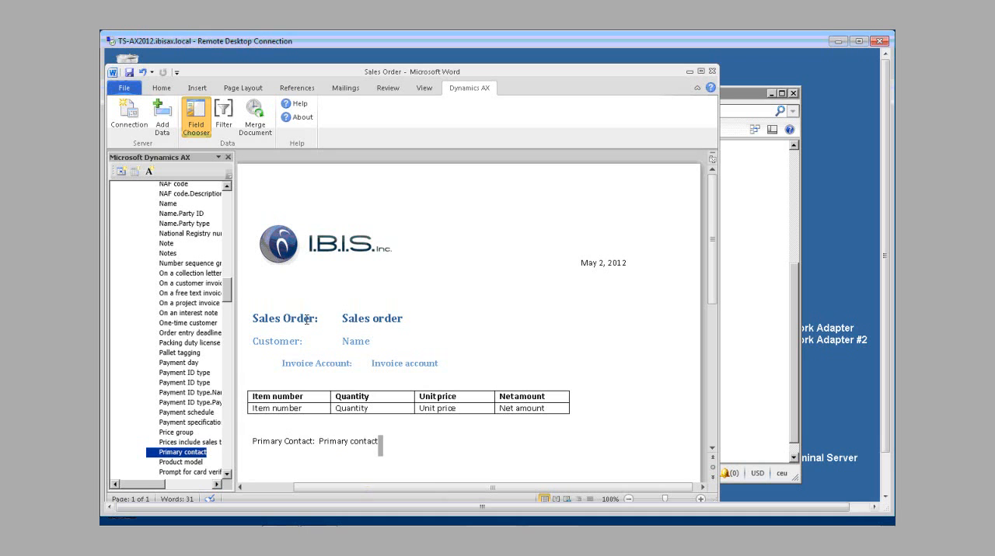
Step: Insert a new table column to the right of the Net amount column
click(241, 397)
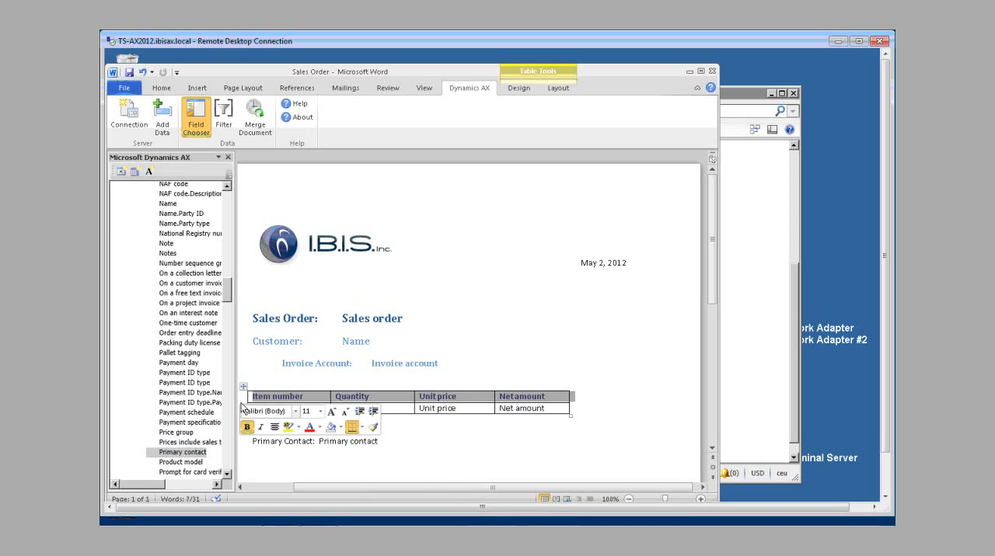
click(572, 391)
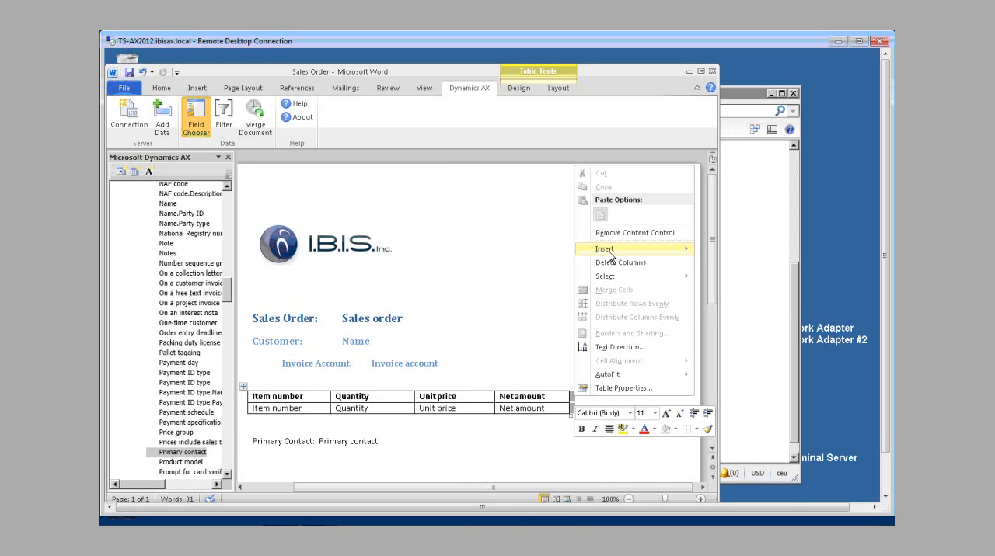
mouse_move(609, 254)
click(744, 264)
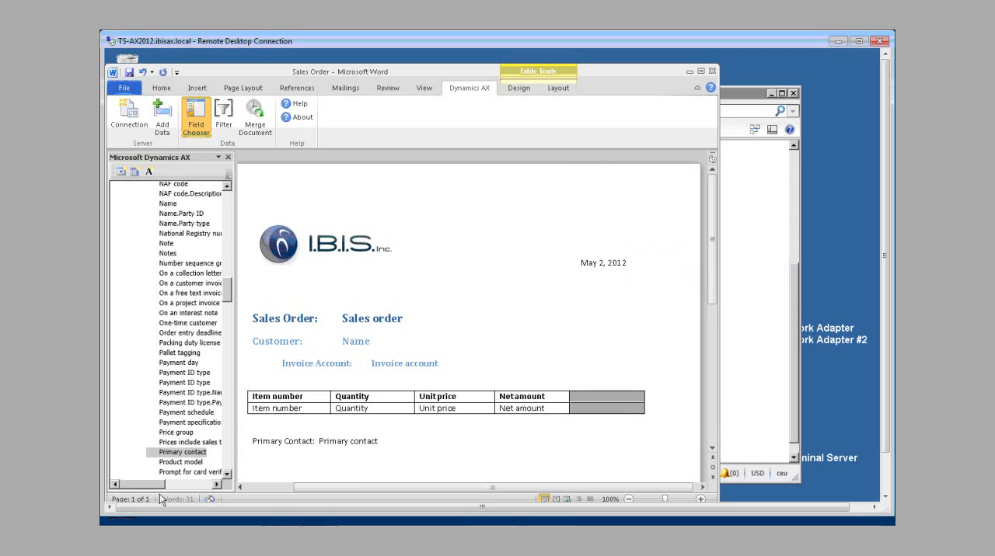
Step: Place the sales line's Discount percent field in the second row of the new table column
click(227, 460)
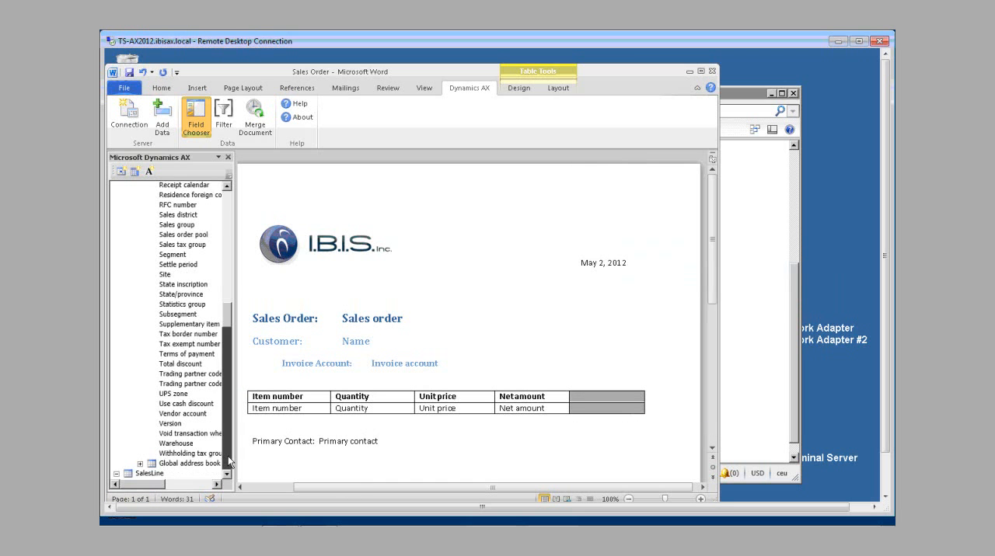
click(228, 456)
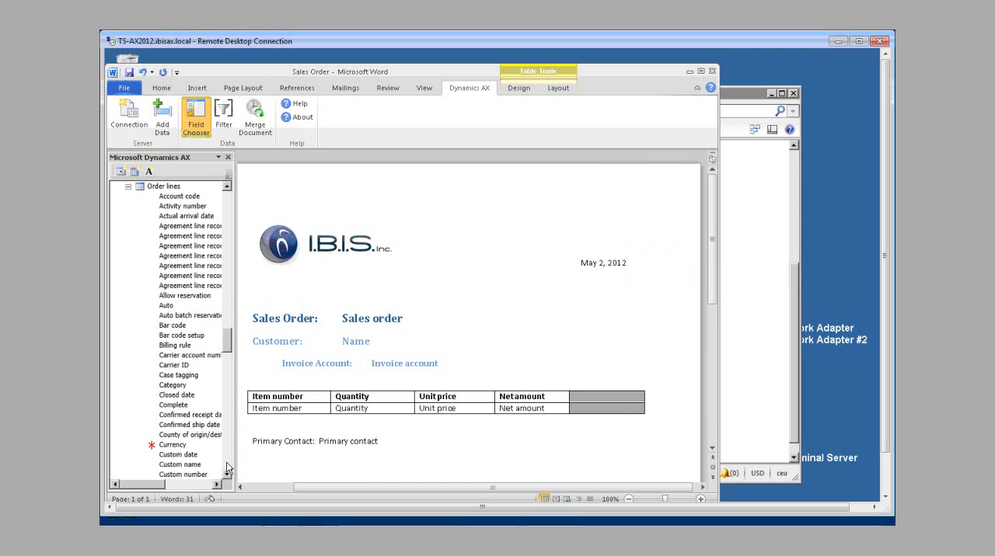
click(228, 467)
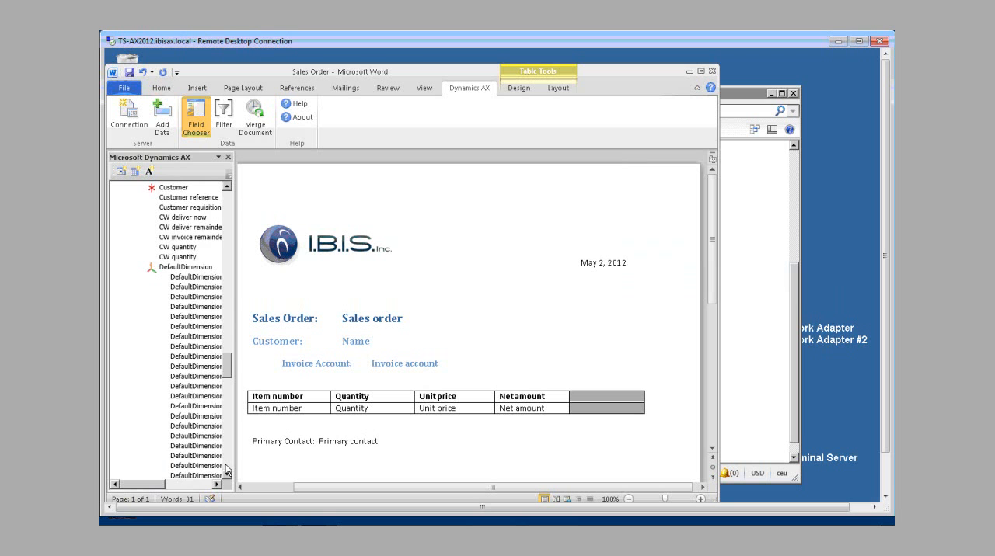
click(227, 471)
click(227, 470)
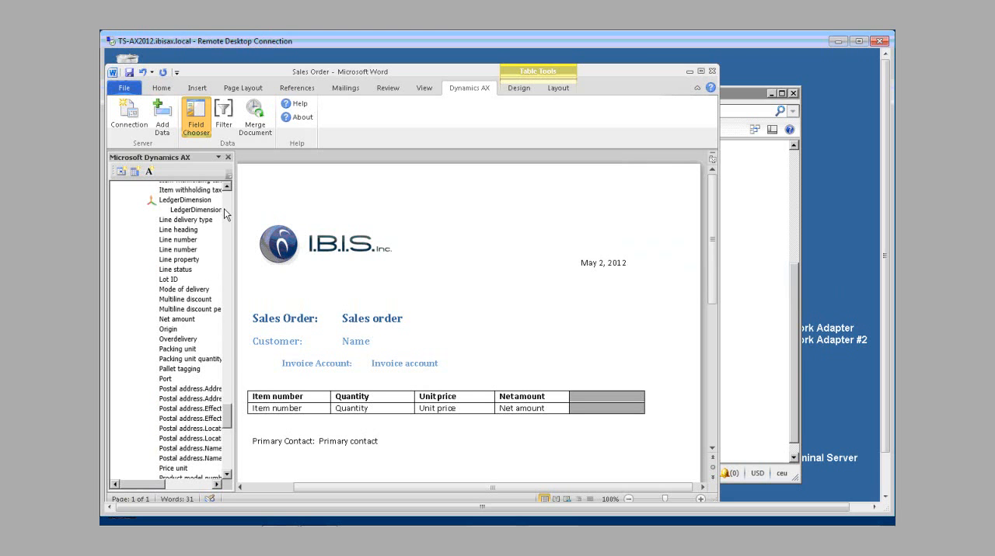
click(226, 293)
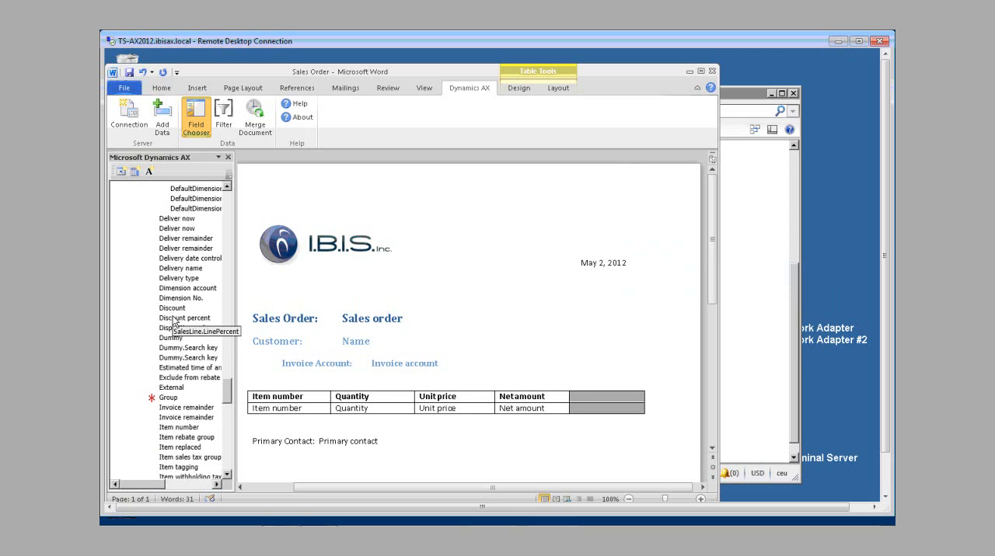
drag(174, 324, 599, 415)
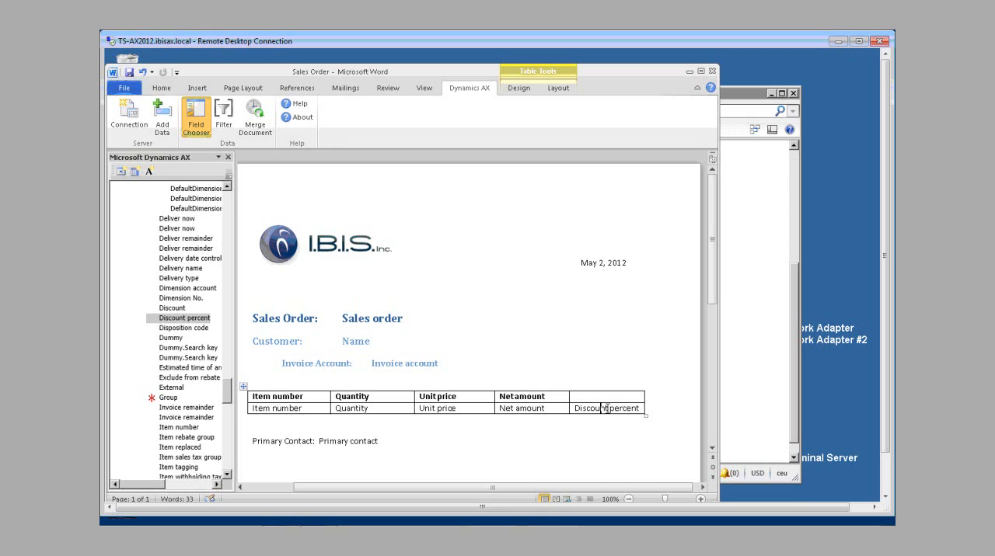
Step: Add Discount percent as the heading in the first row of the new table column
click(608, 399)
drag(164, 318, 162, 317)
double_click(162, 318)
click(481, 272)
Step: Filter the SalesTableListPage data source to a single sales order by entering its order number as the Sales order criterion
click(219, 115)
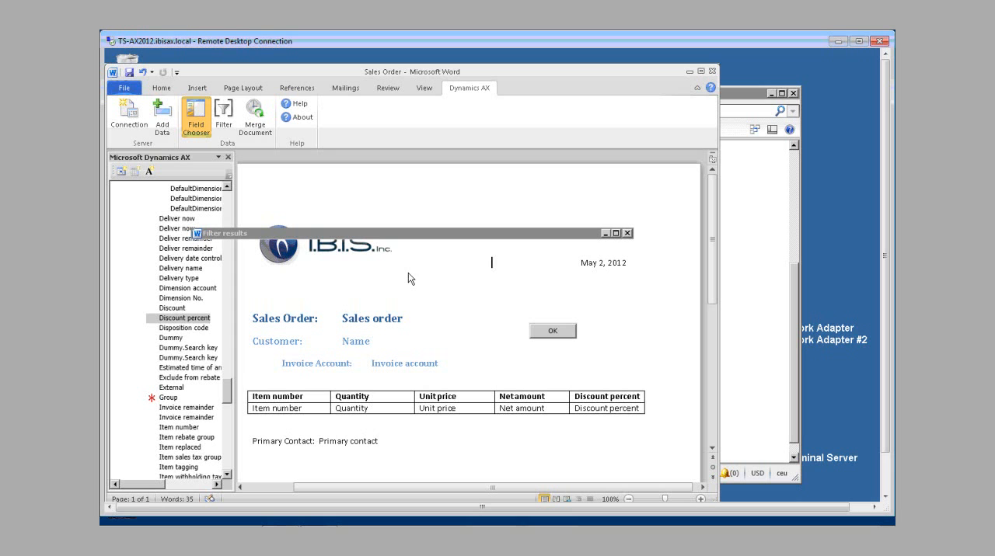
click(627, 234)
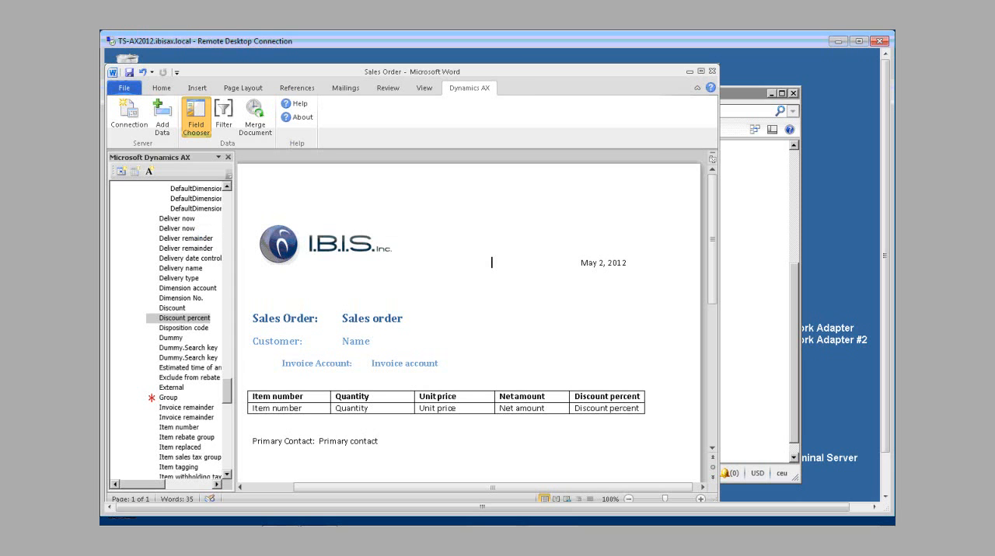
click(223, 115)
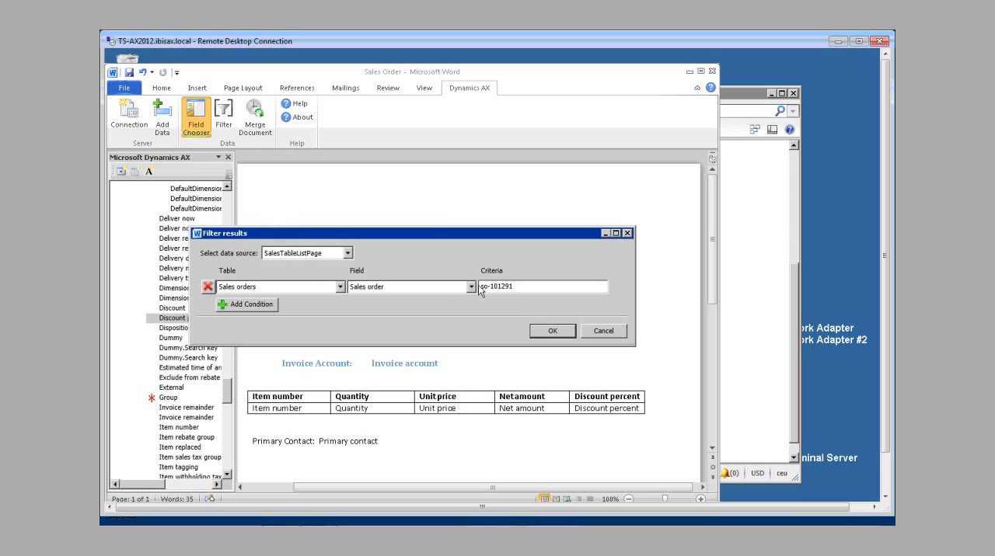
click(548, 331)
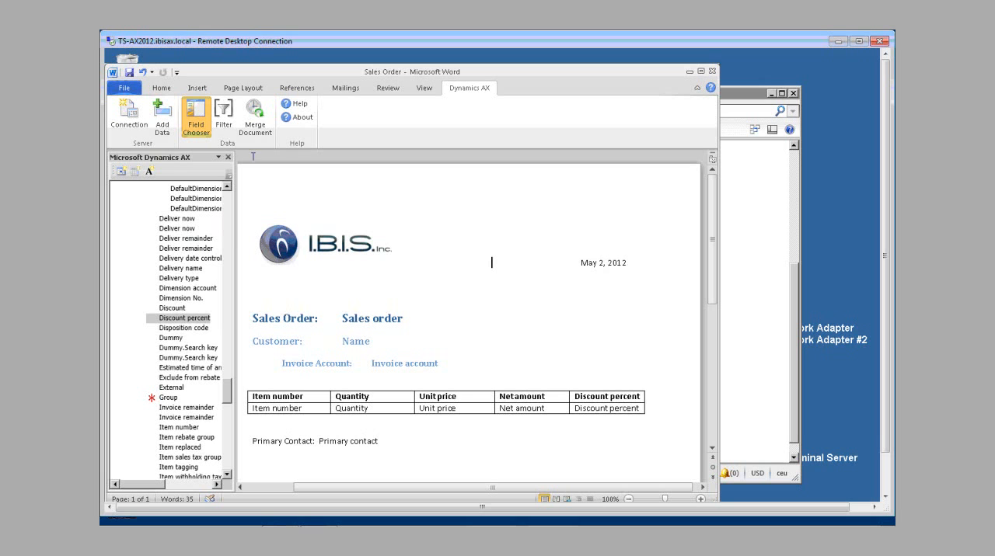
Step: Save the Sales Order template and merge it with the filtered Dynamics AX data into a new document
click(256, 111)
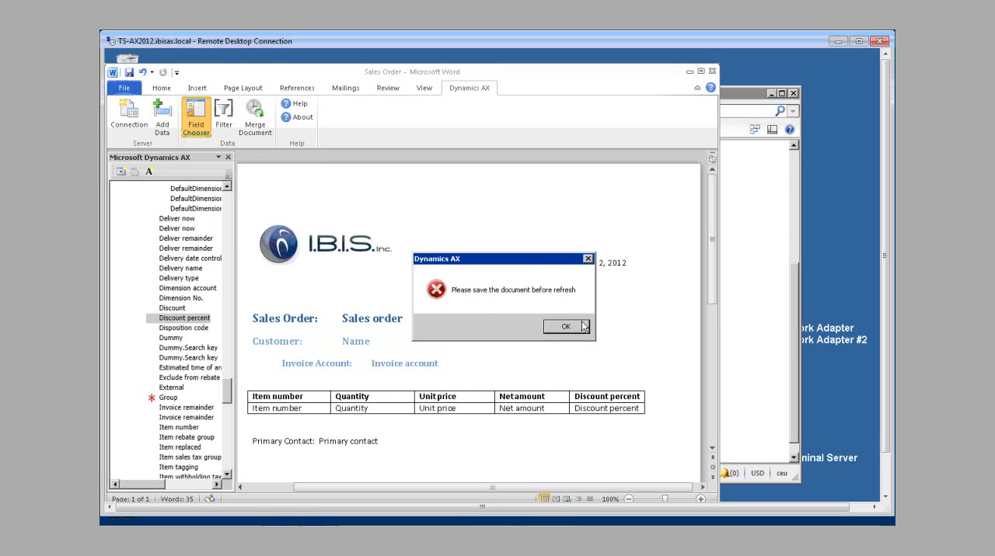
click(566, 326)
click(129, 72)
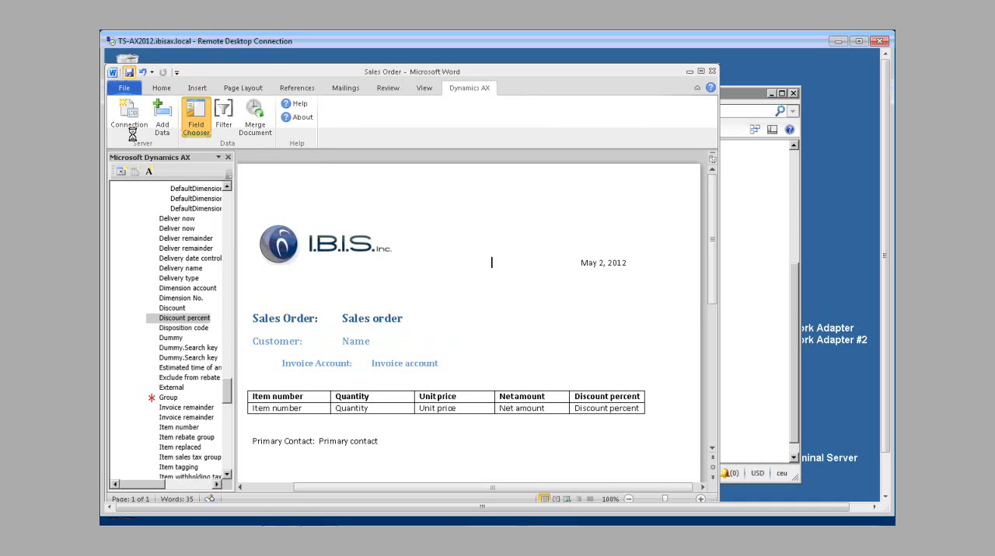
click(263, 116)
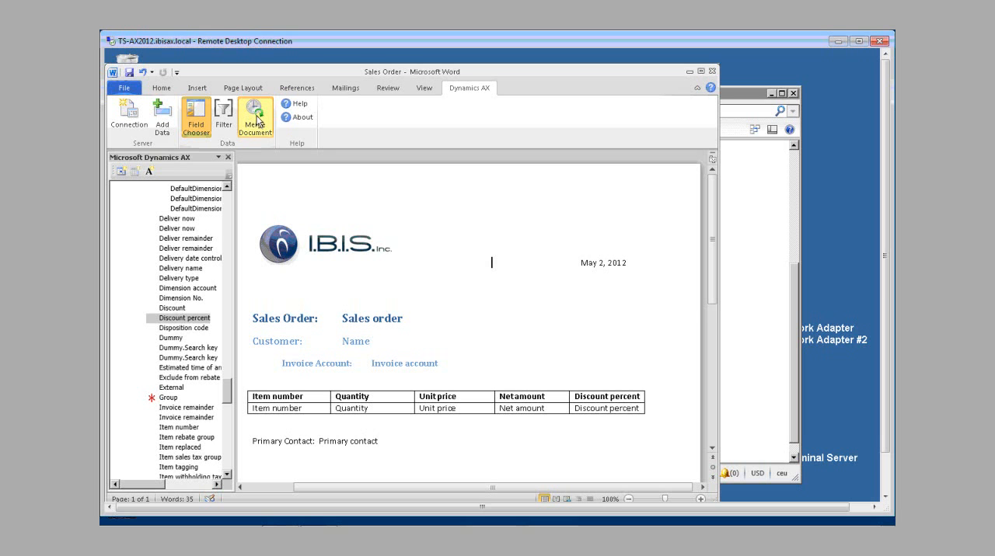
Step: Examine the order lines listed in the merged sales order document and return to the template
click(887, 478)
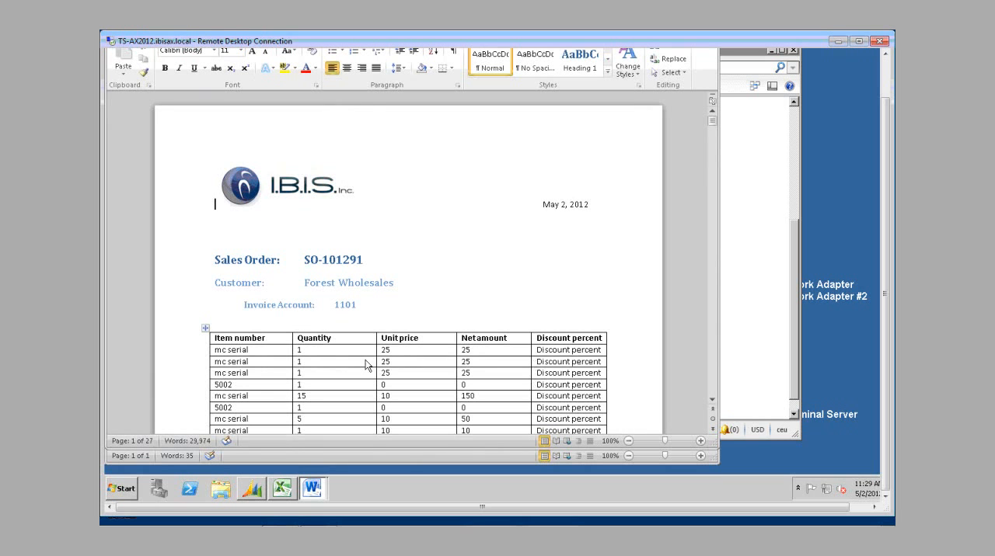
click(258, 399)
click(885, 69)
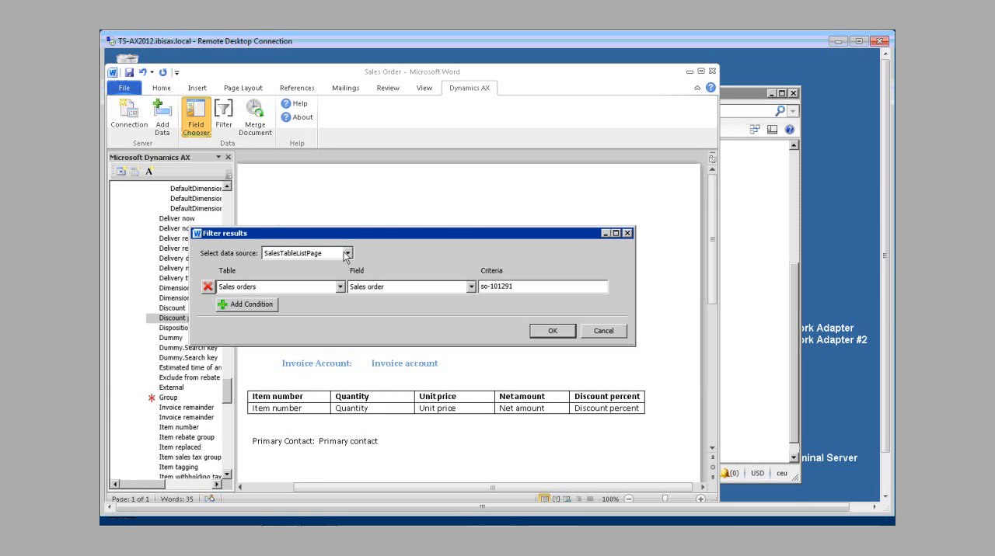
Step: Filter the SalesLine data source on the Order lines table's Sales order field, using the sales order number as the criterion
click(347, 254)
click(342, 282)
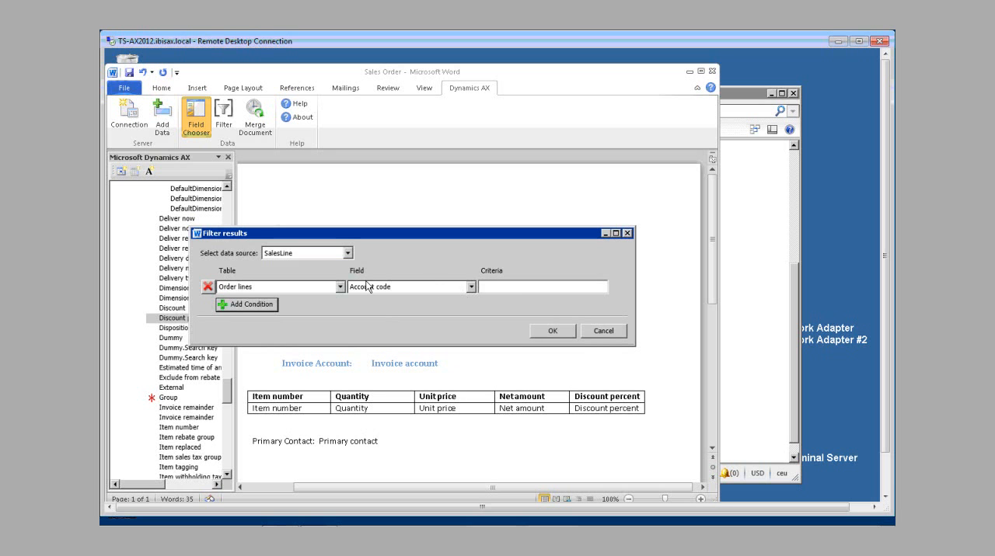
click(470, 288)
scroll(501, 444, down, 15)
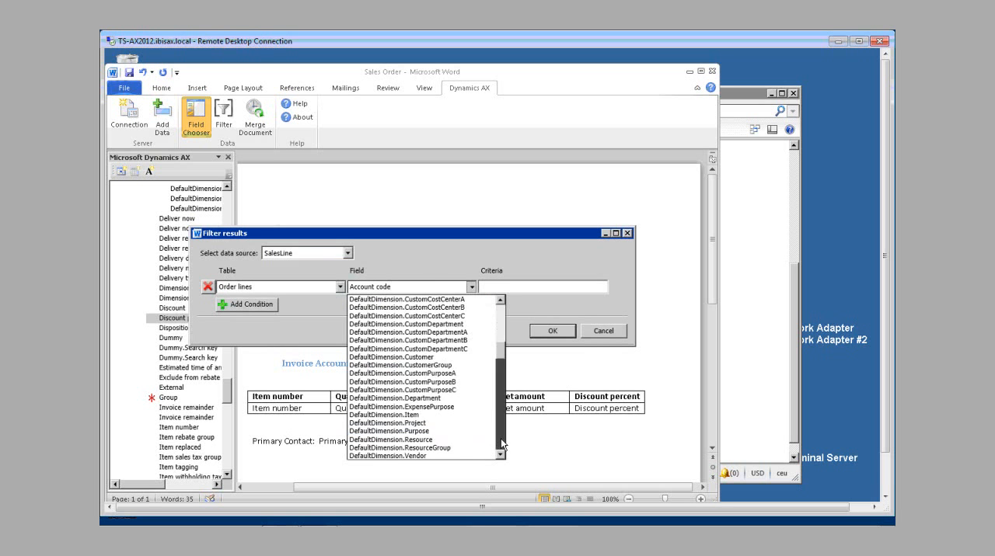
scroll(501, 445, down, 5)
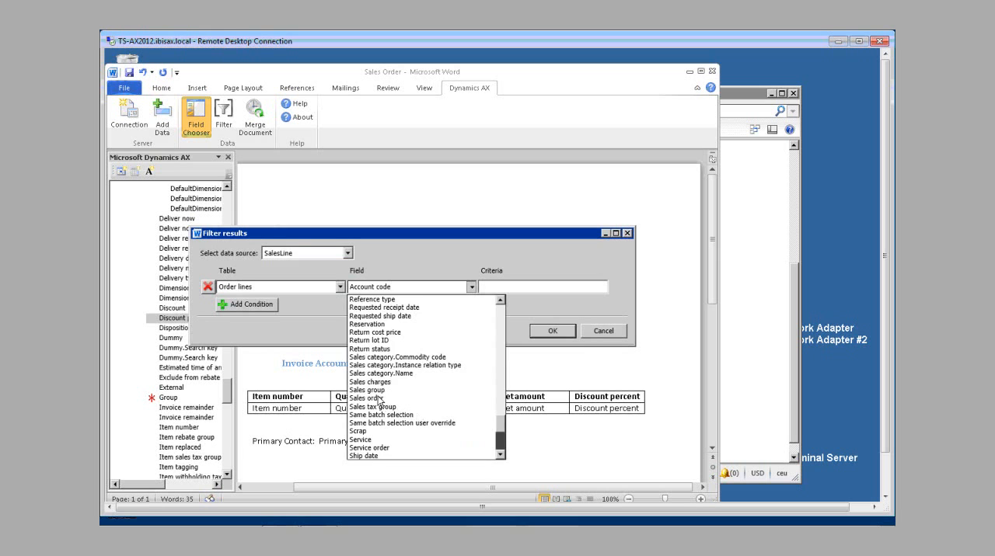
click(518, 286)
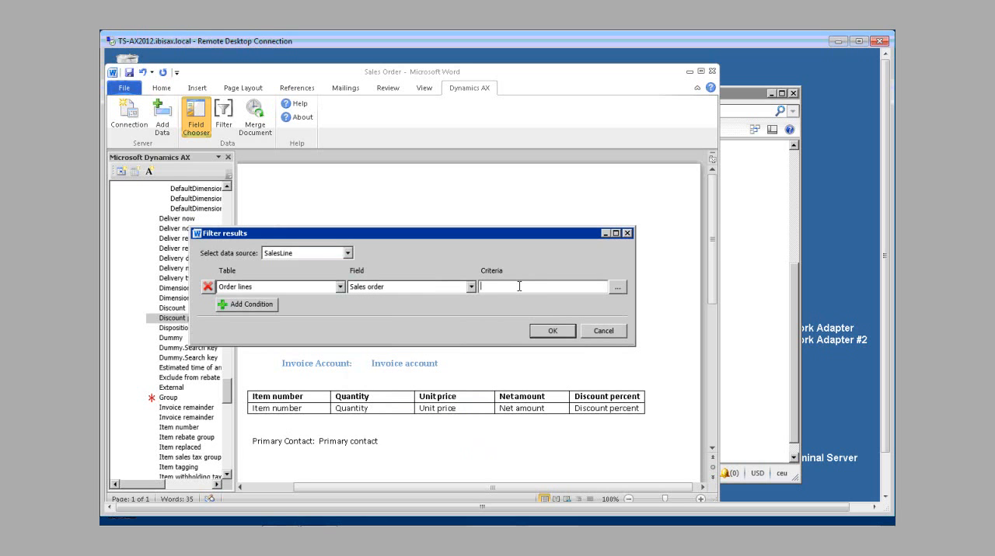
text(w)
key(BackSpace)
text(so-101291)
click(547, 335)
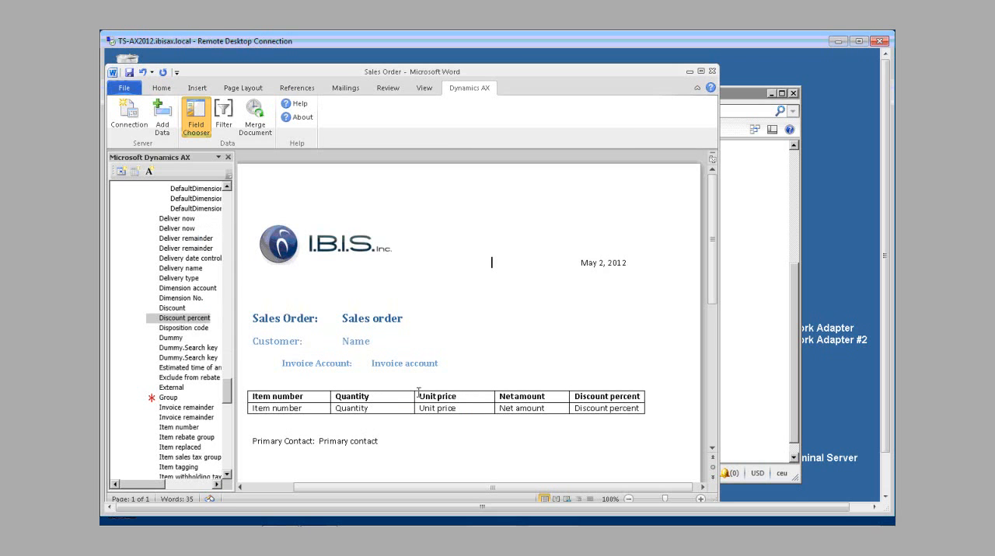
Step: Save the Sales Order template with its sales line filter so it can be merged
click(254, 117)
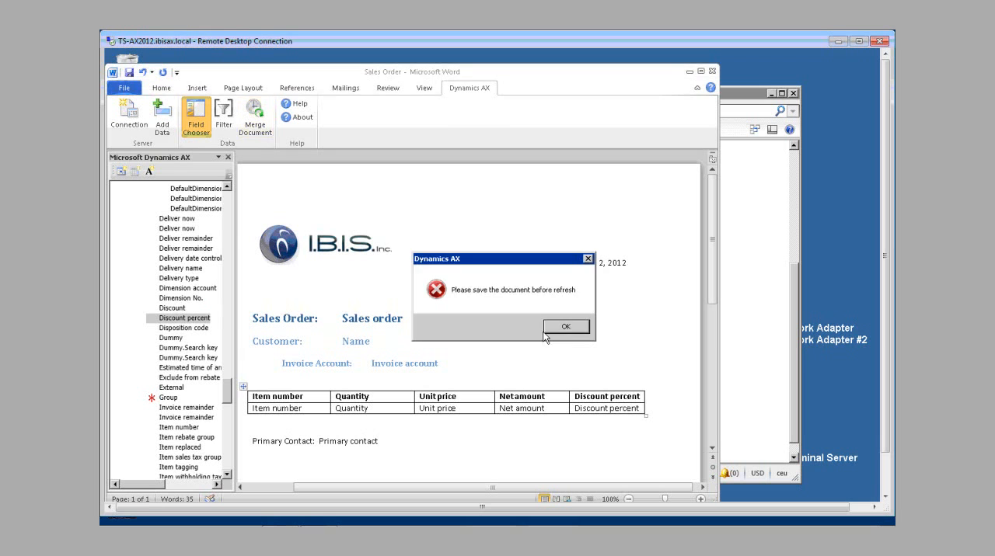
key(Return)
click(129, 72)
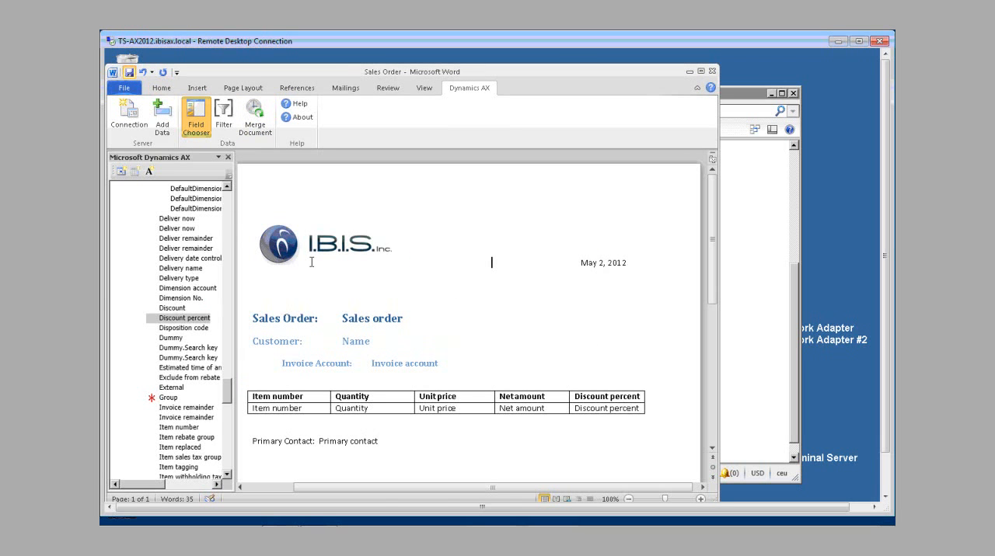
Step: Delete the Discount percent field from the second row of the item table
click(571, 409)
key(Delete)
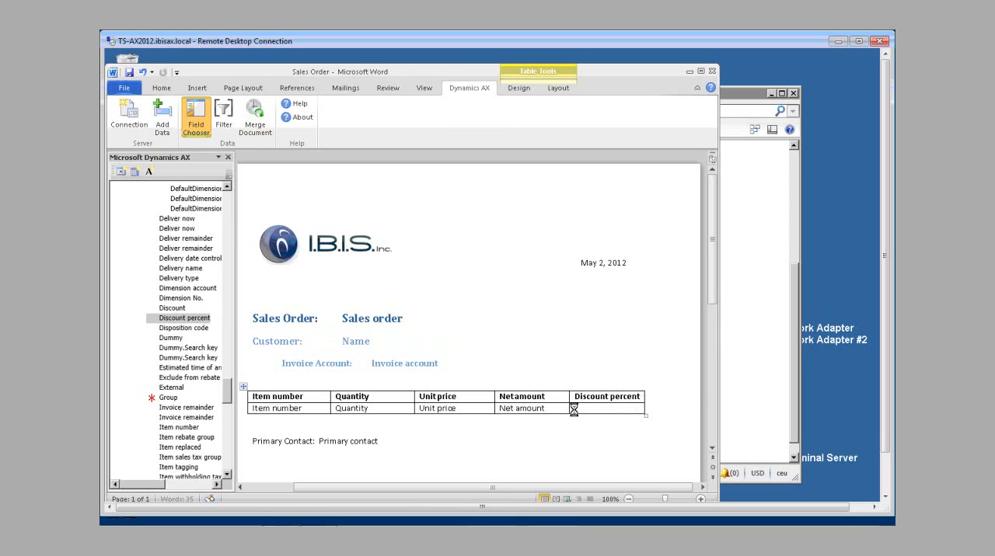
Step: Save the edited template and merge it again into a new sales order document
click(255, 116)
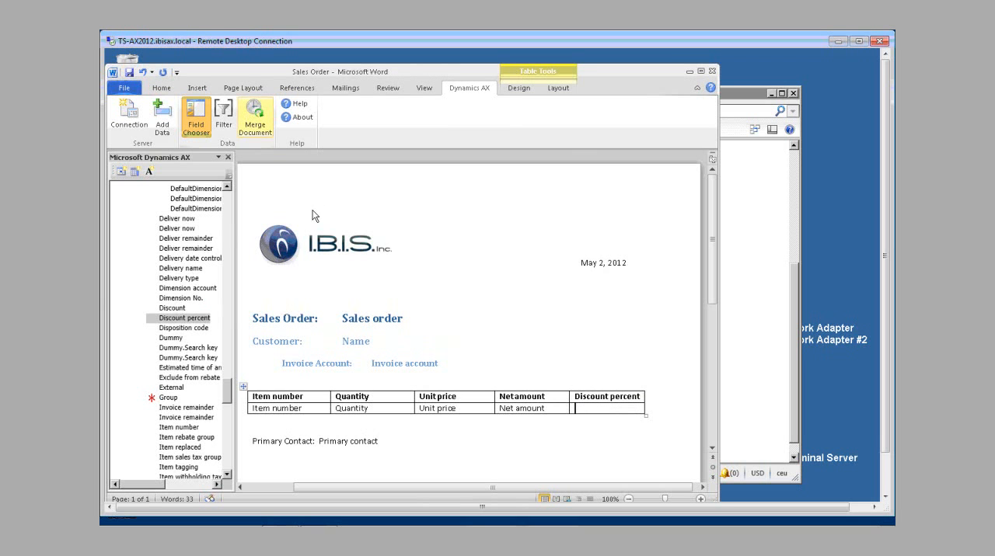
click(566, 327)
click(130, 72)
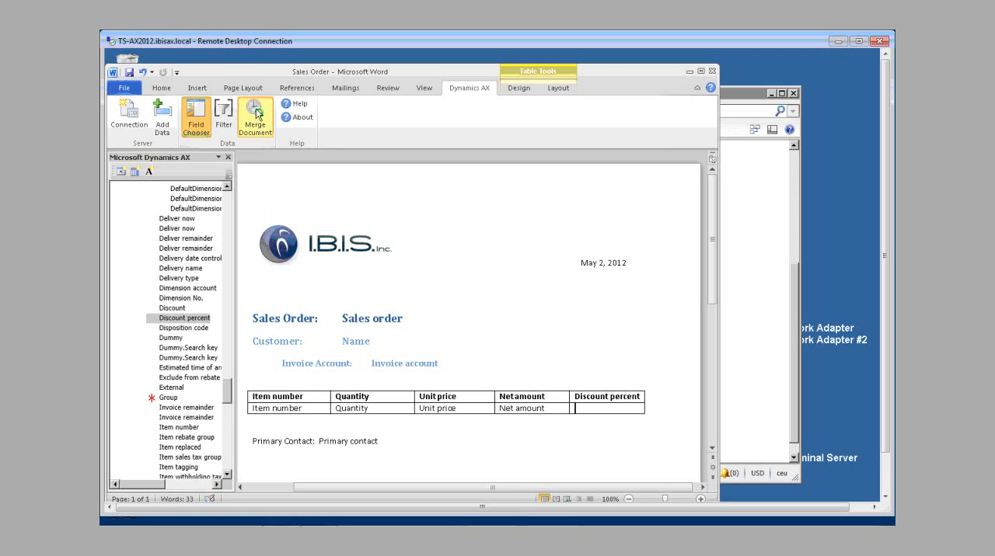
click(257, 114)
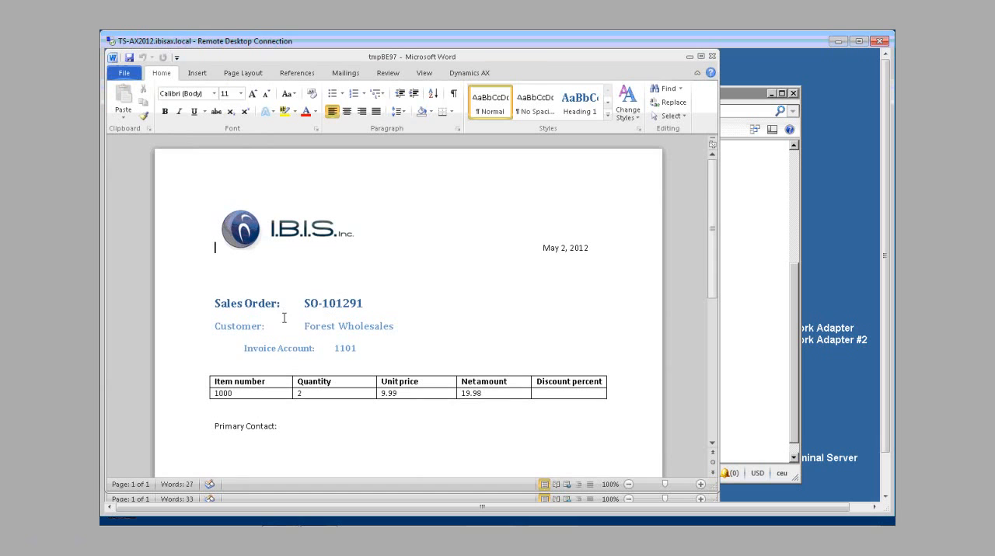
Step: Examine the order heading, customer details, item table and Primary Contact line in the merged document, and close it
click(305, 430)
click(297, 393)
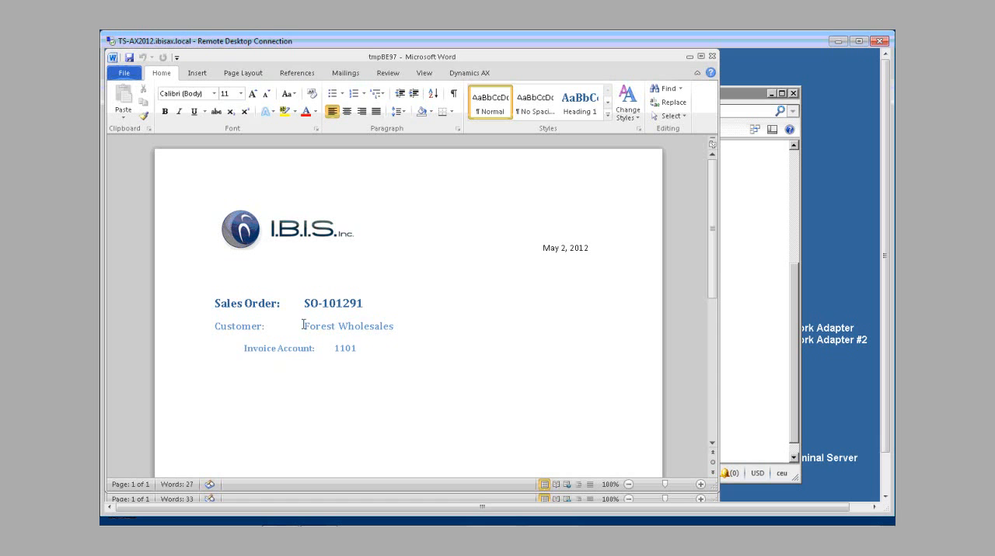
scroll(294, 379, down, 2)
scroll(298, 379, down, 1)
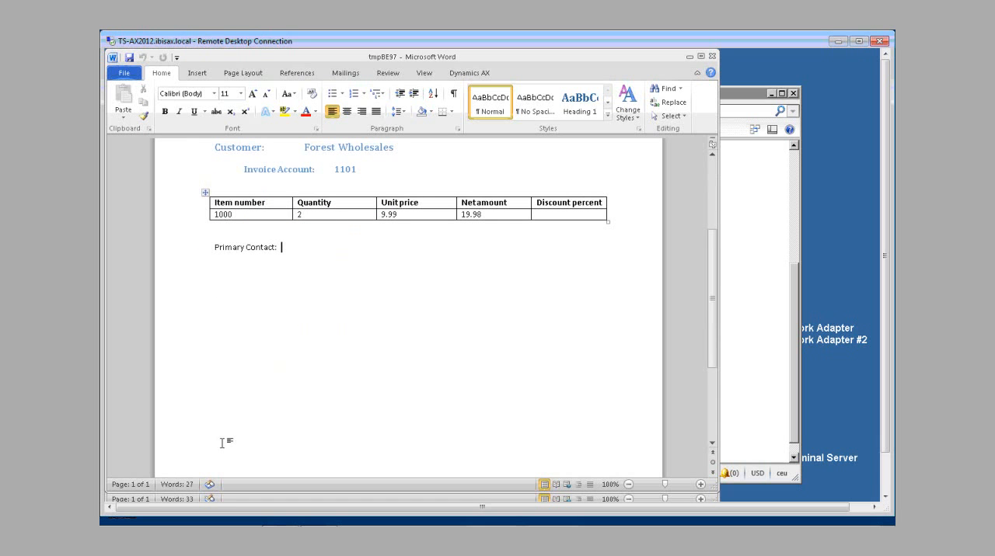
click(225, 149)
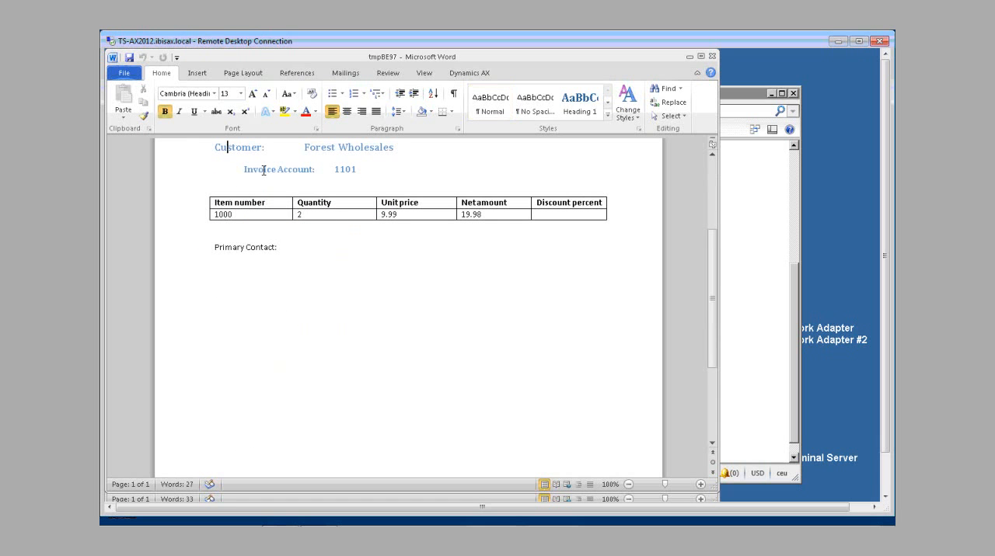
click(247, 247)
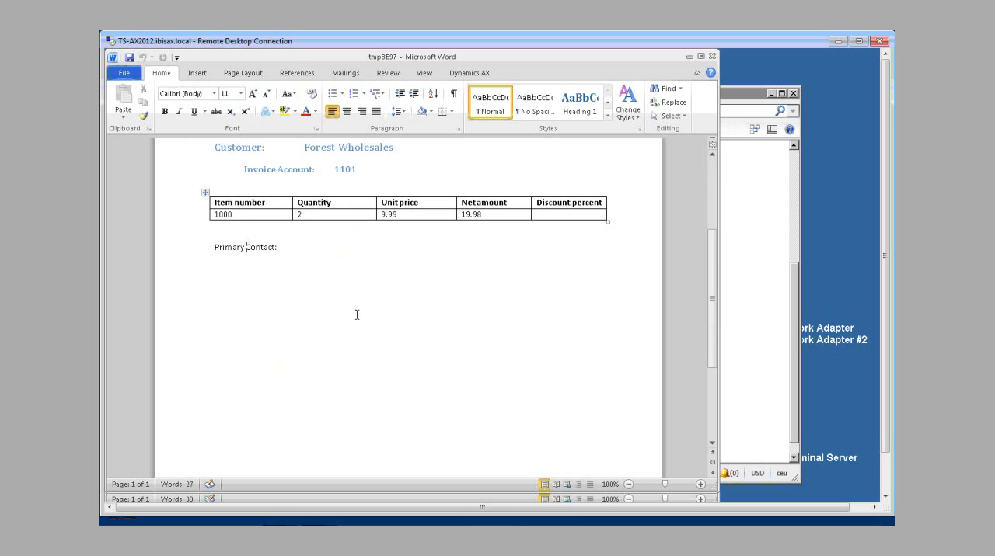
scroll(288, 268, up, 2)
click(228, 214)
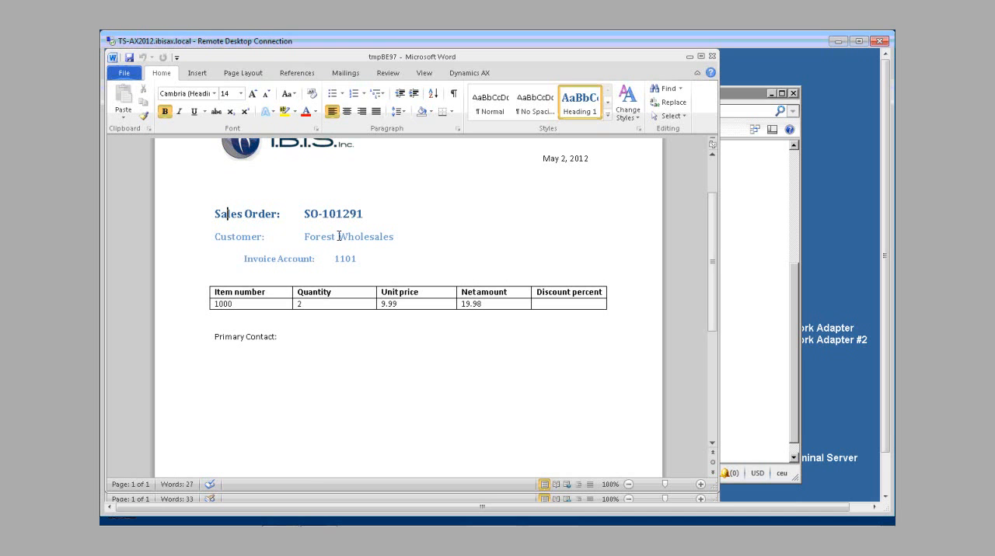
click(710, 58)
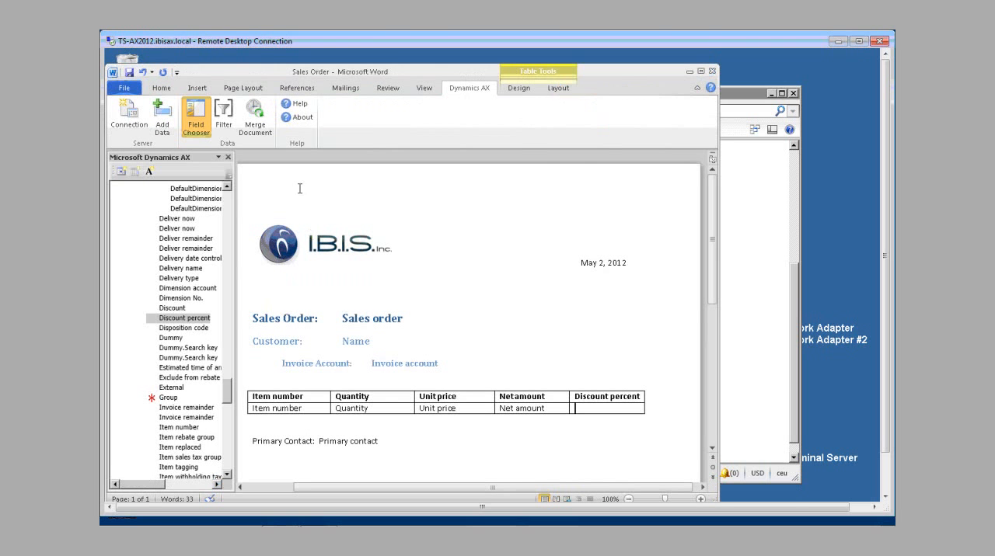
click(227, 123)
click(517, 93)
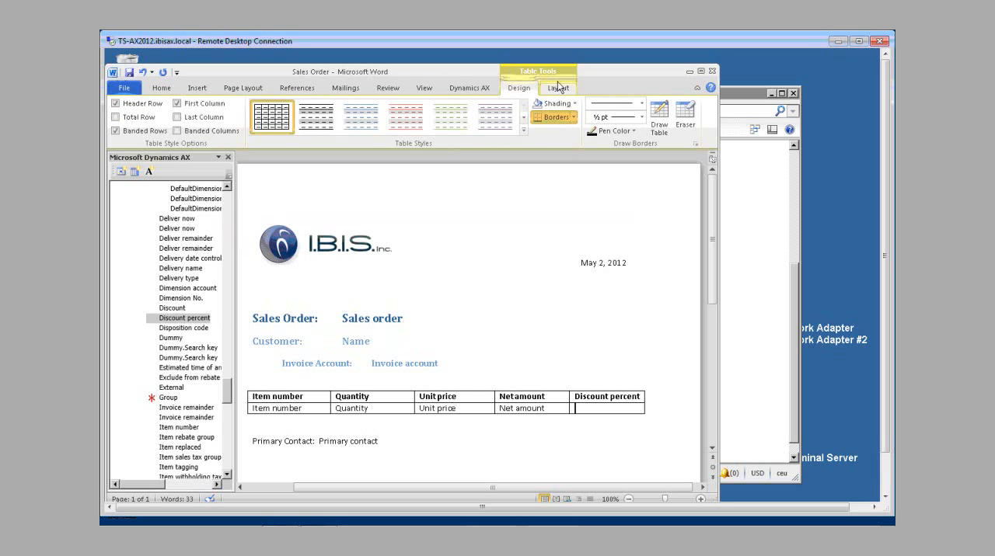
click(557, 89)
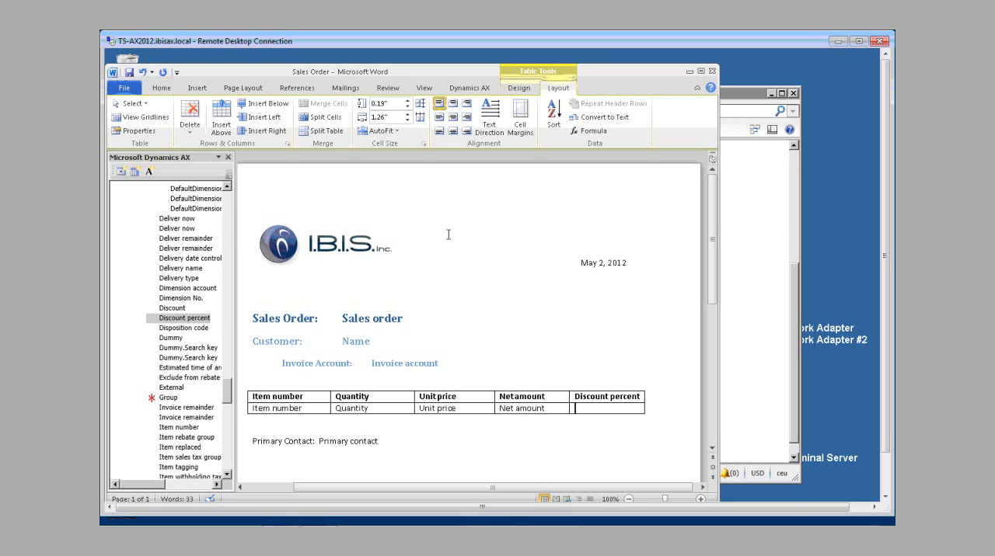
click(241, 408)
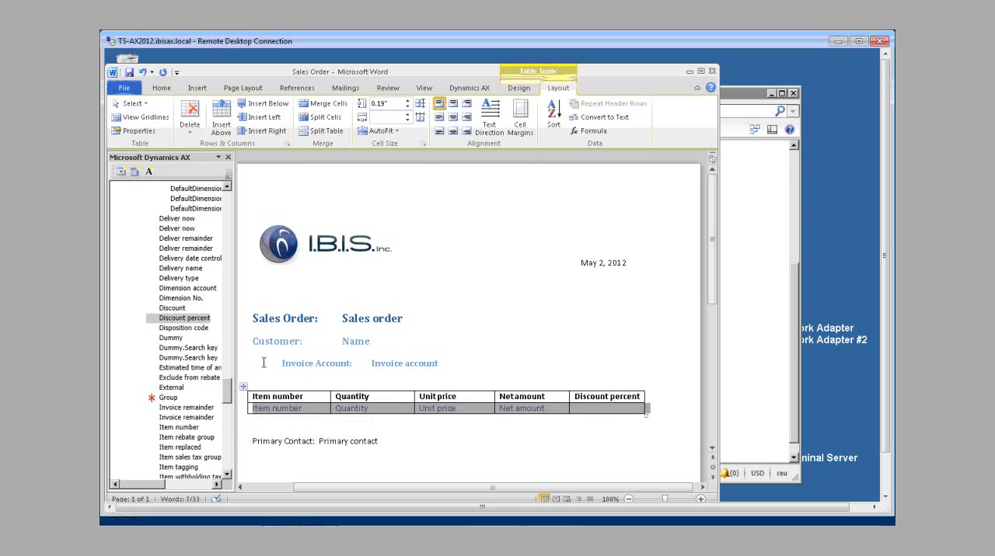
Step: Add blank lines below the Invoice Account line and insert a table with four columns and two rows above the item table
click(275, 384)
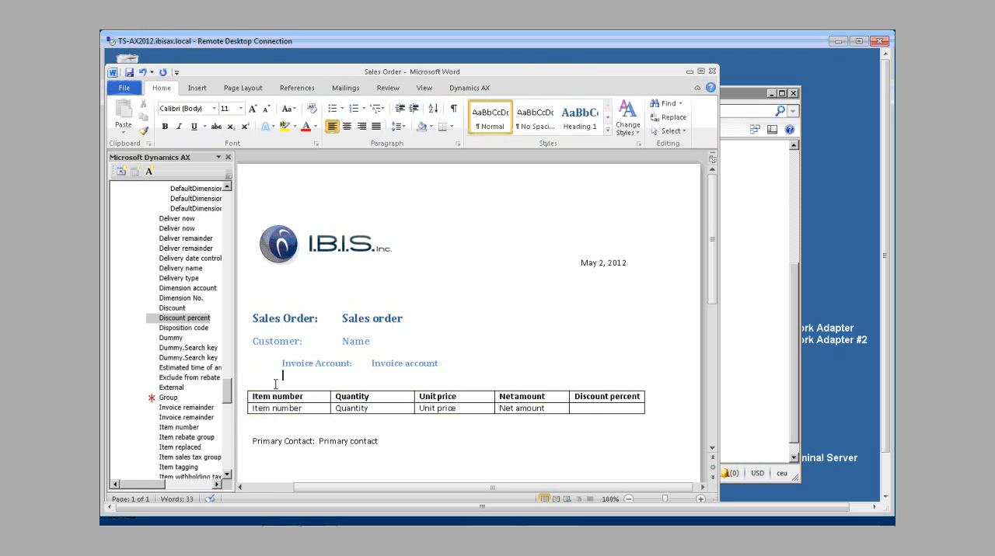
key(Return)
key(Return)
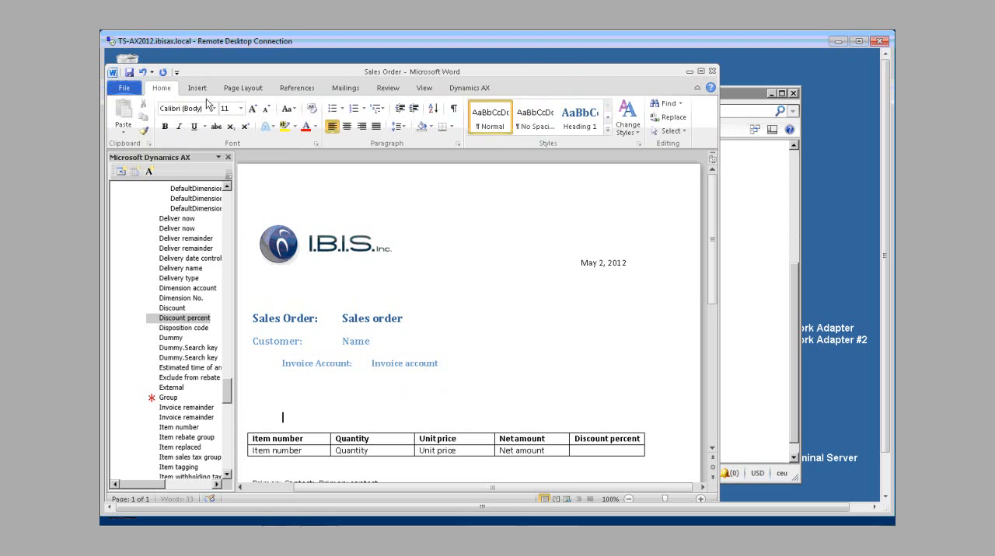
click(197, 88)
click(185, 117)
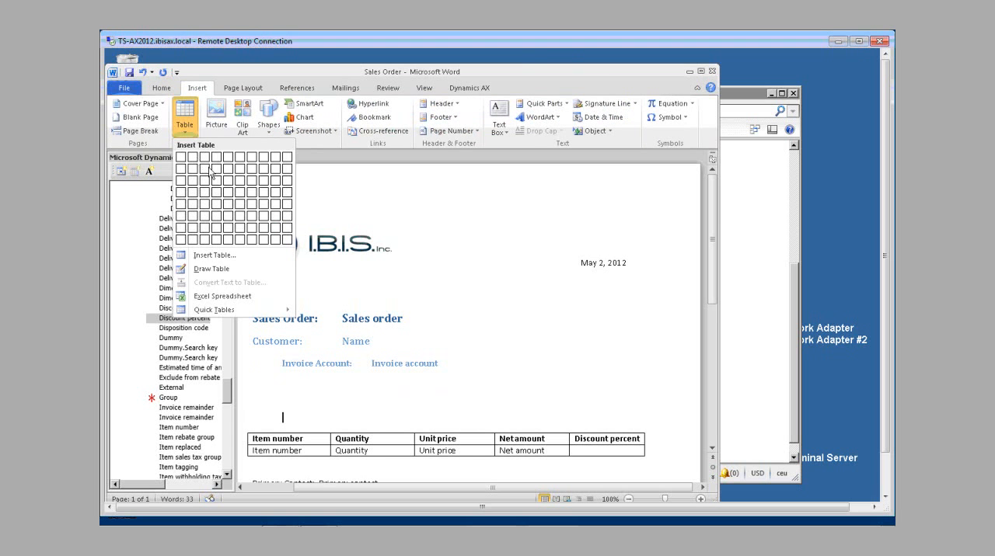
click(216, 171)
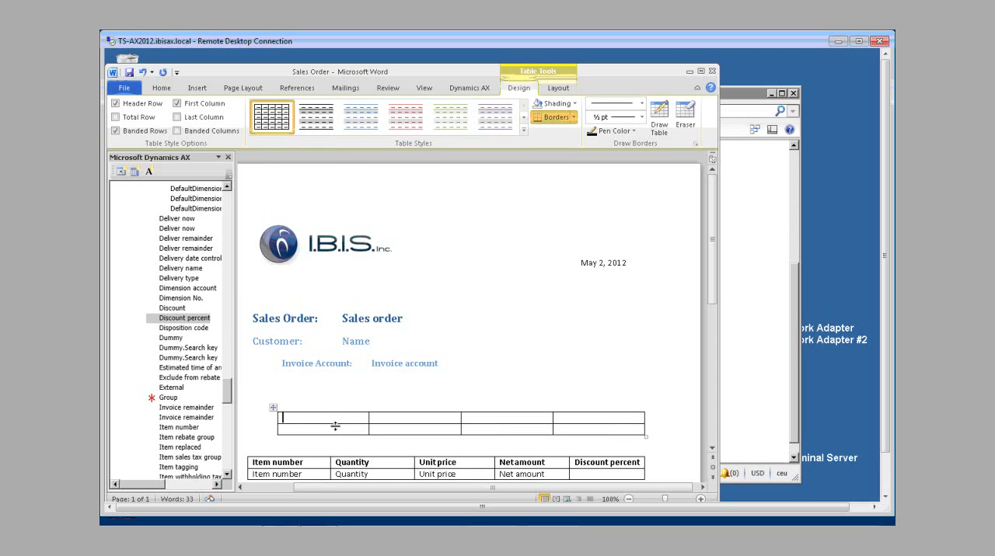
scroll(320, 466, down, 1)
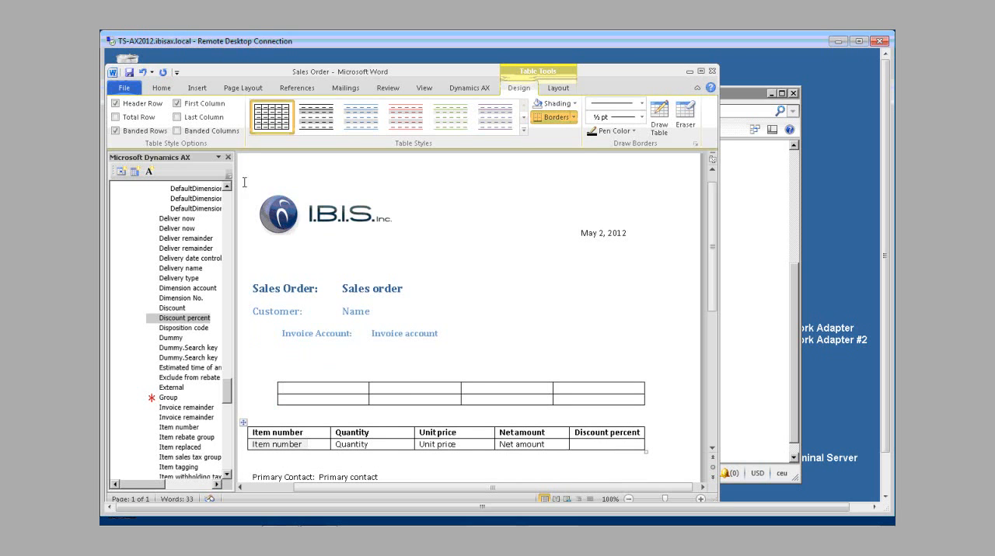
Step: Undo the insertion of the four-column table and close the Sales Order template without saving the changes
click(143, 72)
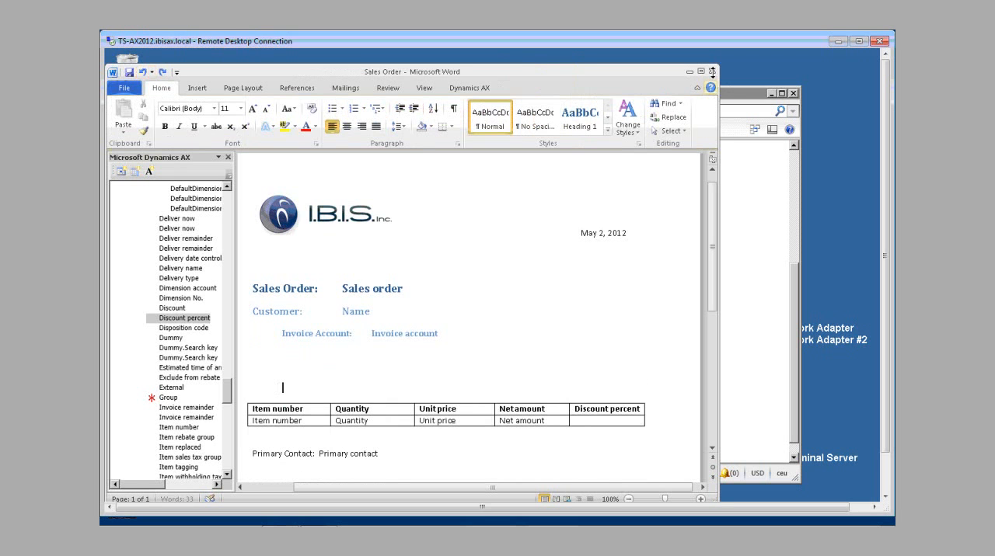
key(alt+F4)
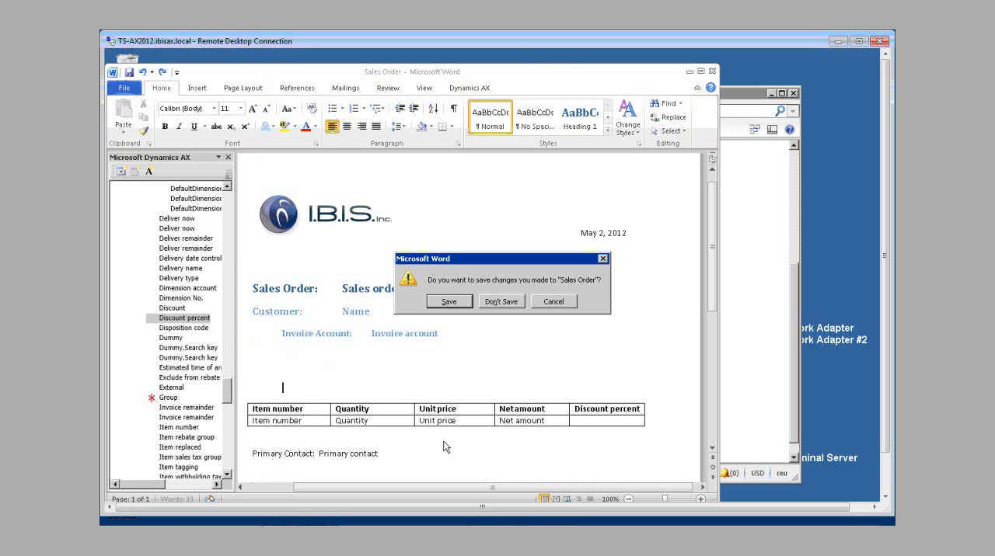
click(498, 302)
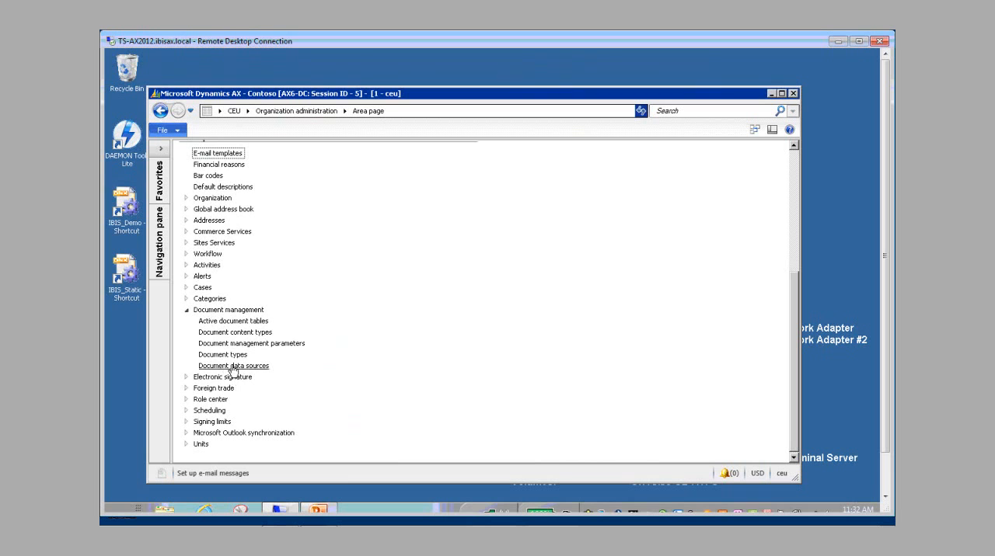
Step: Examine SalesOrderTemplate among the document templates of the Template document type, widening the Template ID column to fit, and close the Document types form
click(233, 366)
click(509, 430)
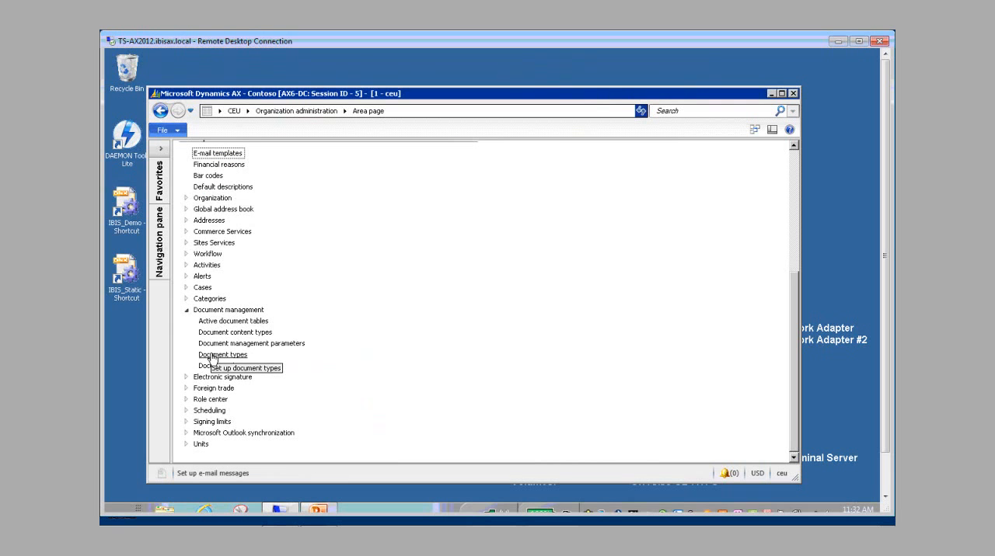
click(211, 359)
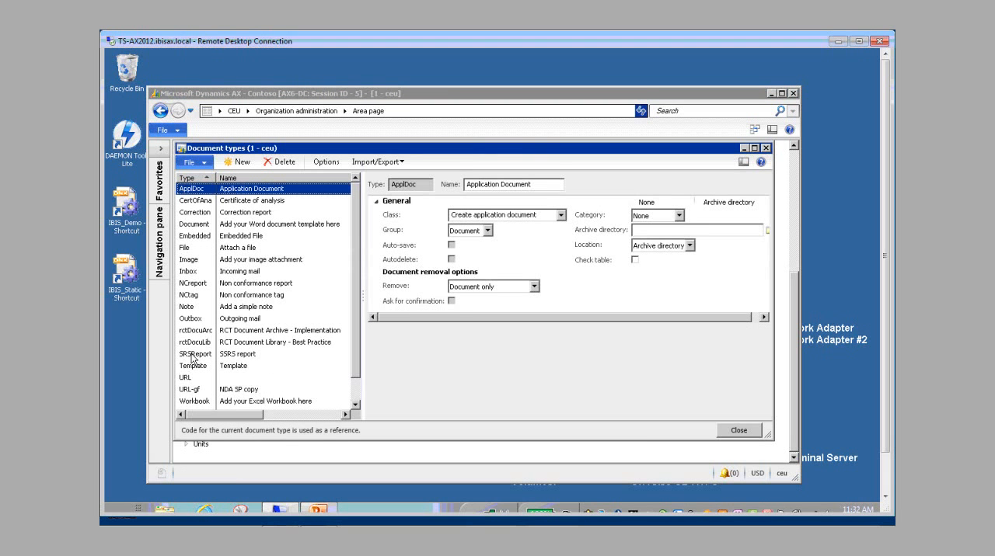
click(243, 365)
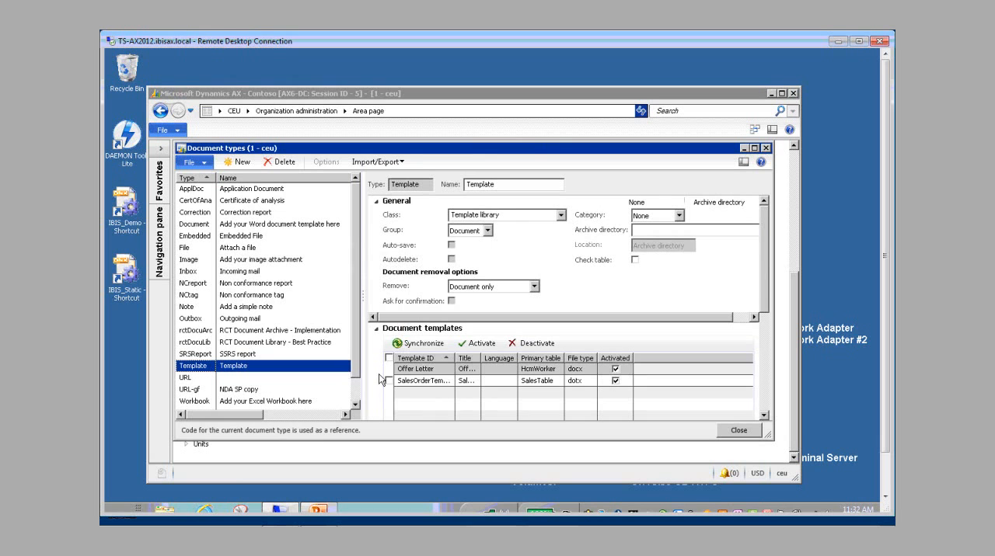
click(411, 382)
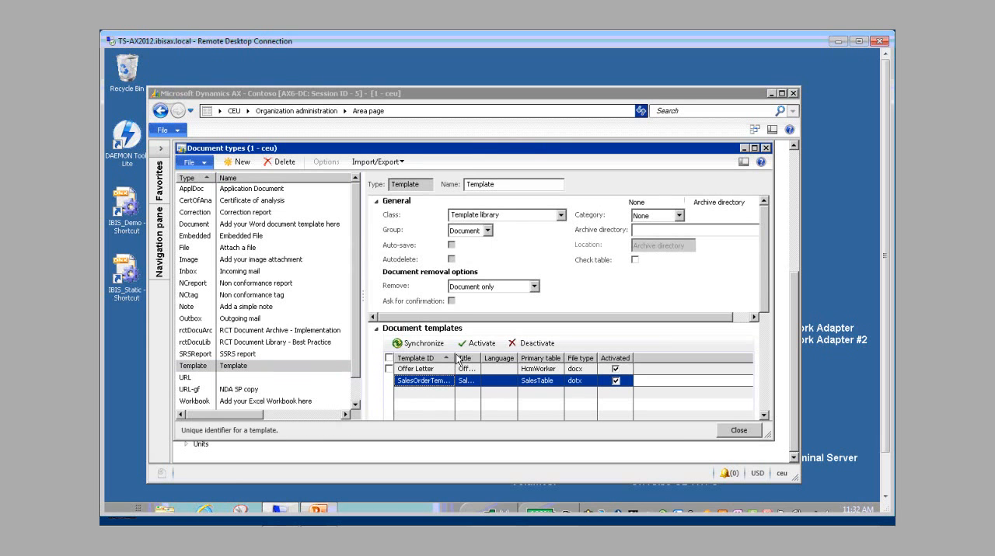
double_click(456, 359)
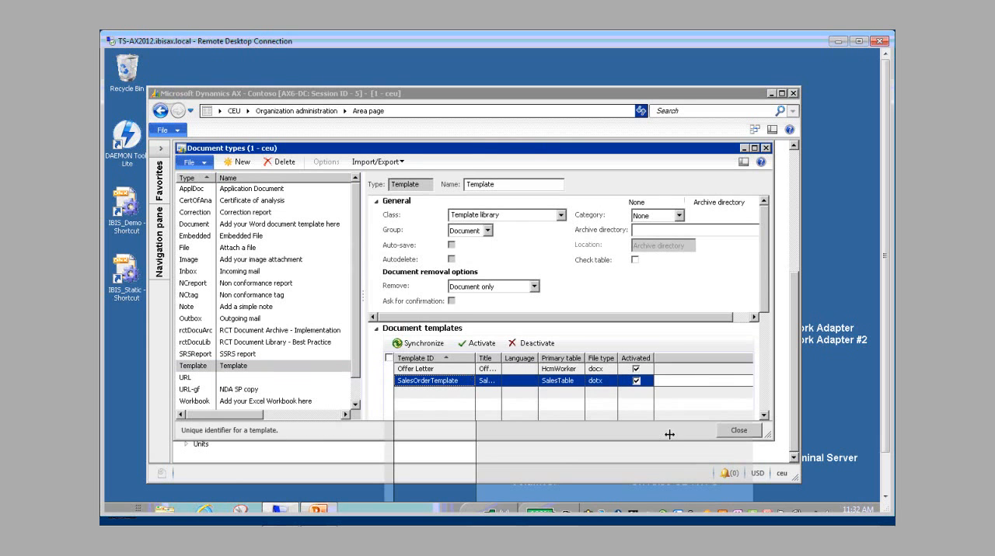
click(739, 431)
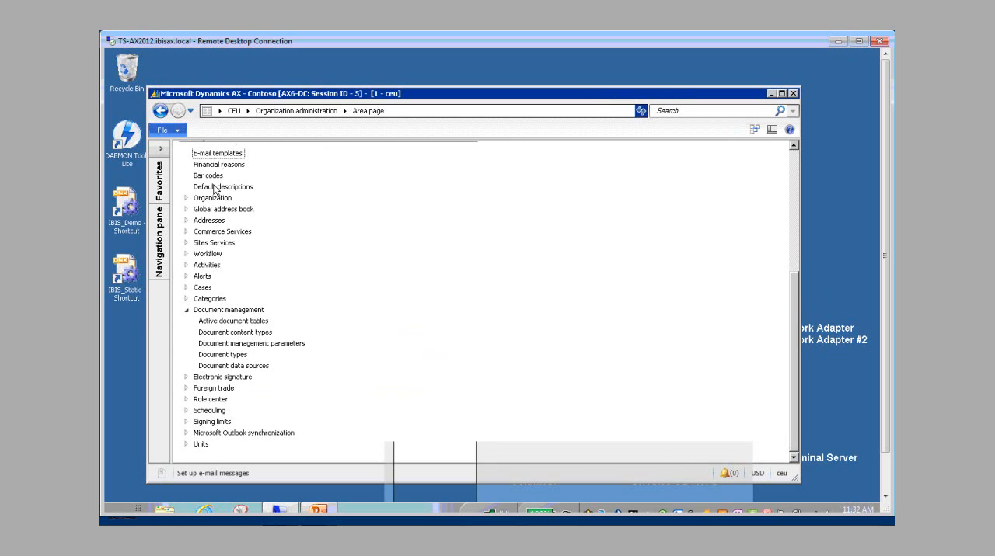
Step: Open the All sales orders list in Sales and marketing and select the first visible Pelican Wholesales order
click(247, 112)
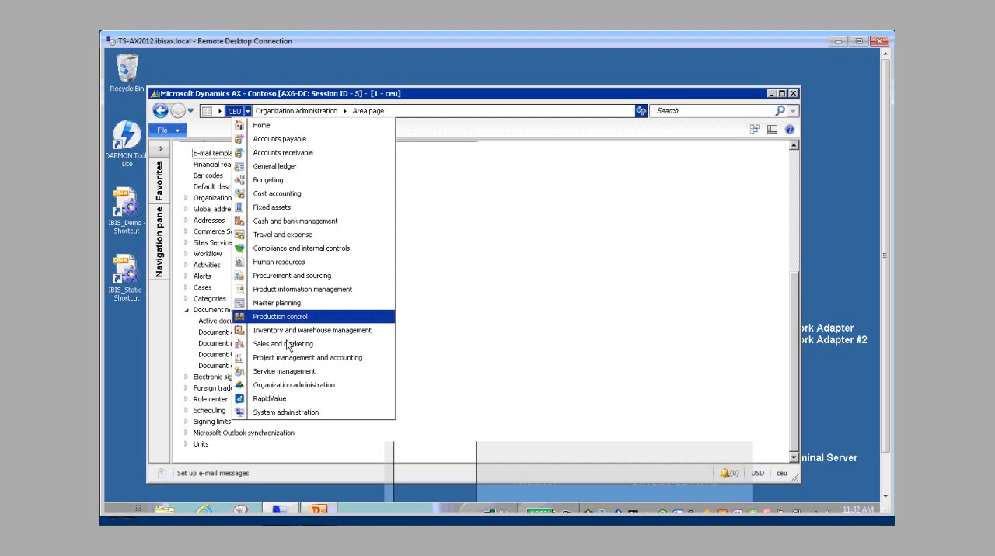
click(287, 342)
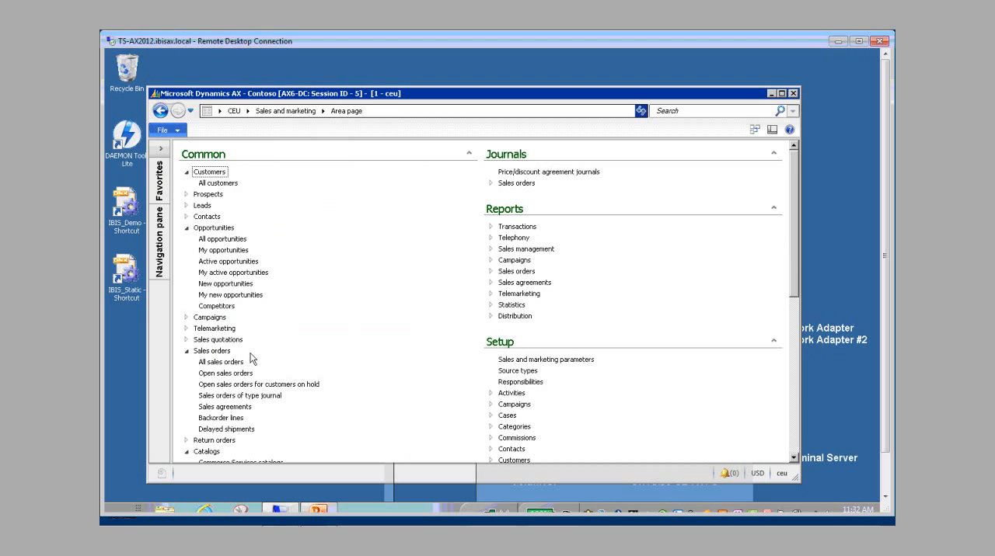
click(223, 362)
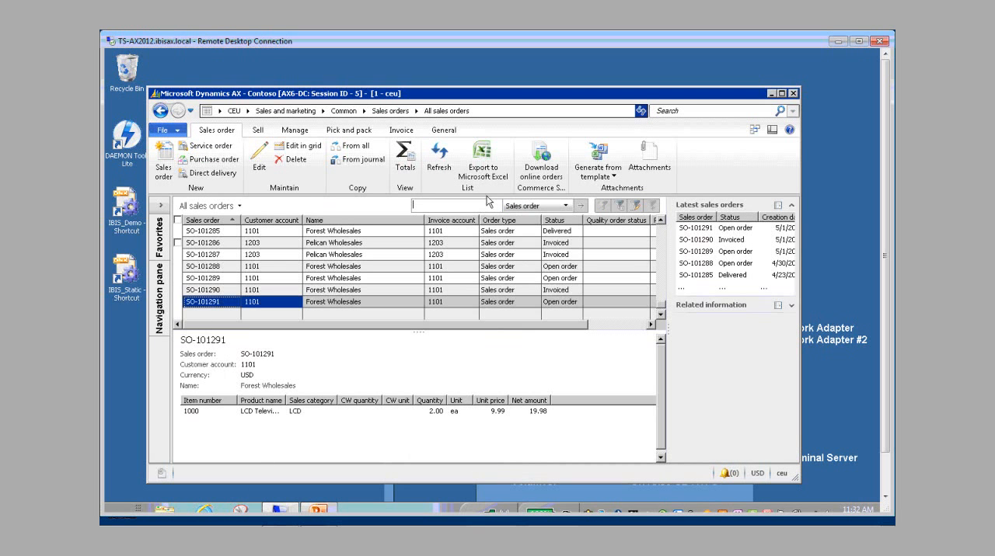
click(204, 242)
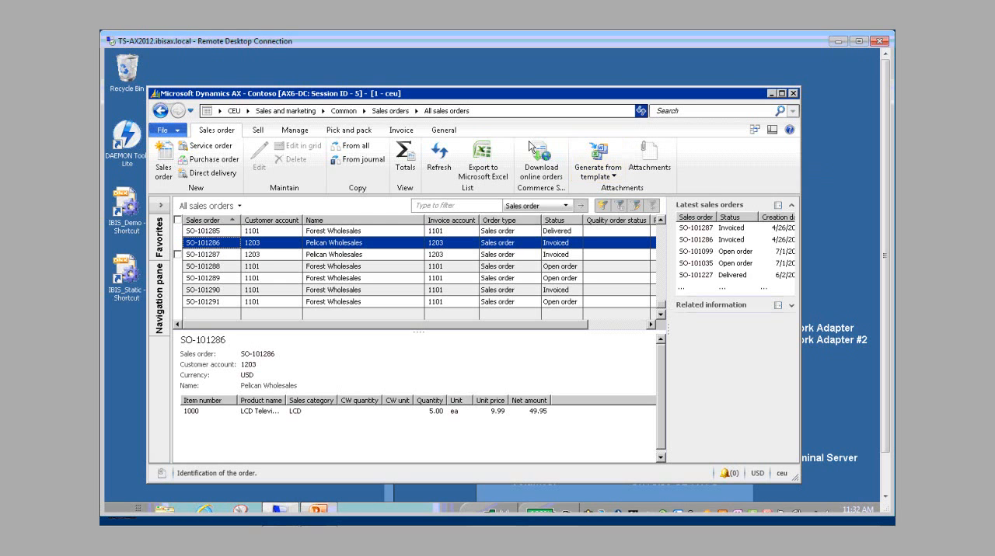
Step: Switch to the PowerPoint webinar presentation and start the slide show from the Questions slide
click(315, 512)
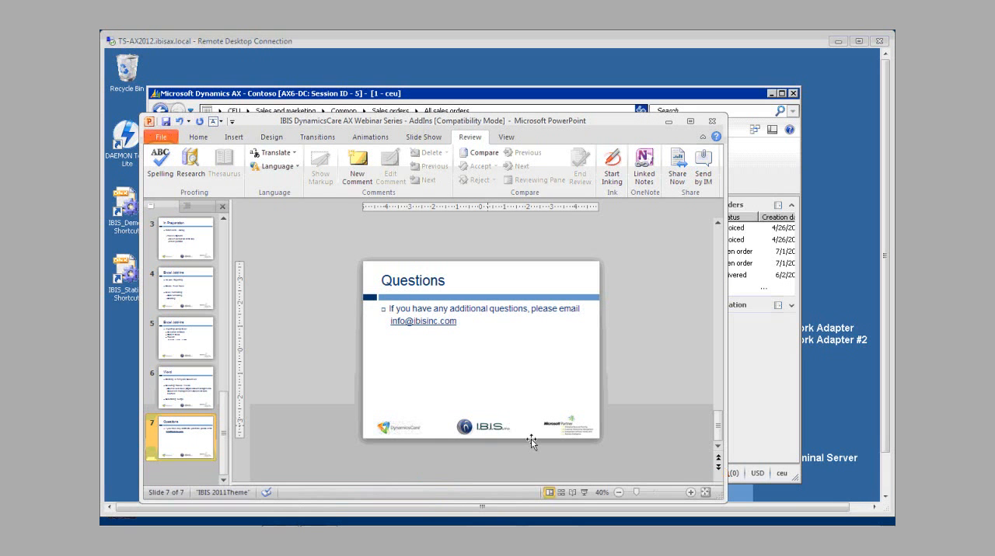
click(583, 493)
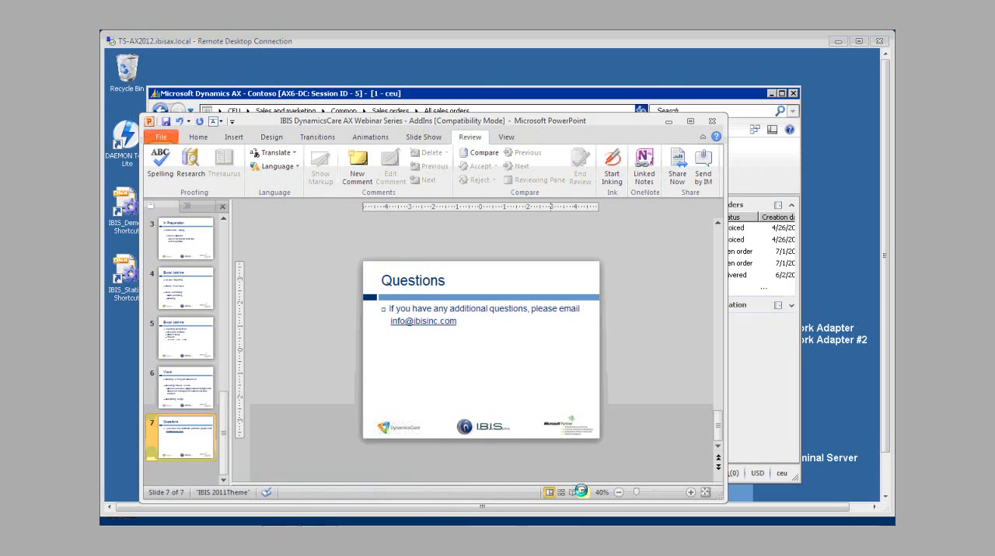